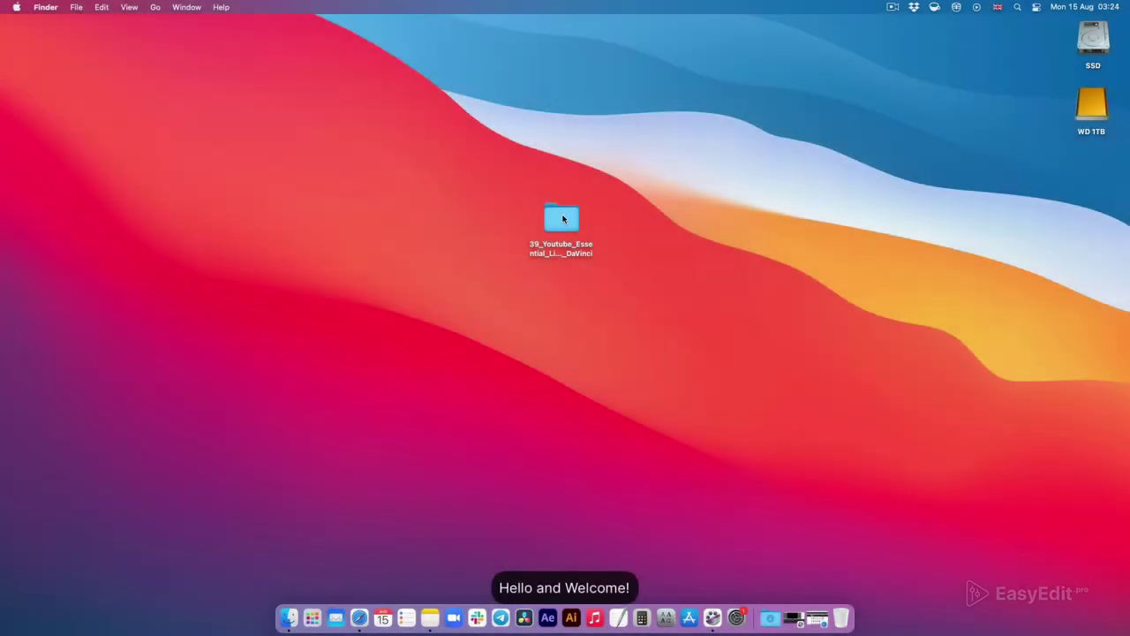
Step: Open the 39_Youtube_Essential_Library_v6_DaVinci folder from the desktop
left_click(562, 219)
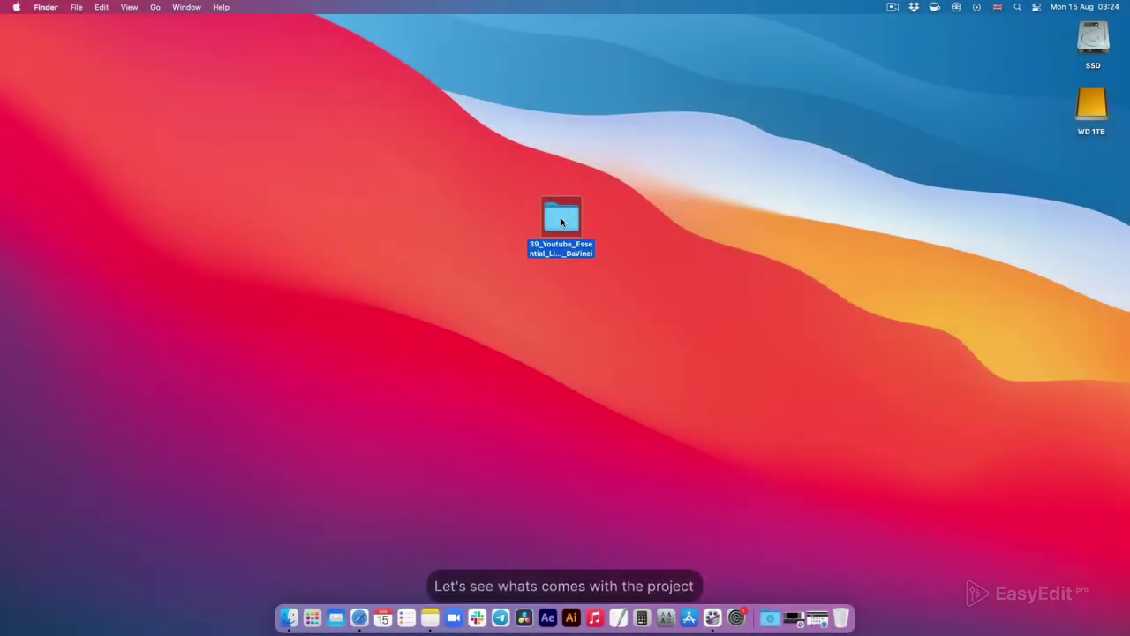
double_click(562, 219)
left_click_drag(543, 116, 573, 138)
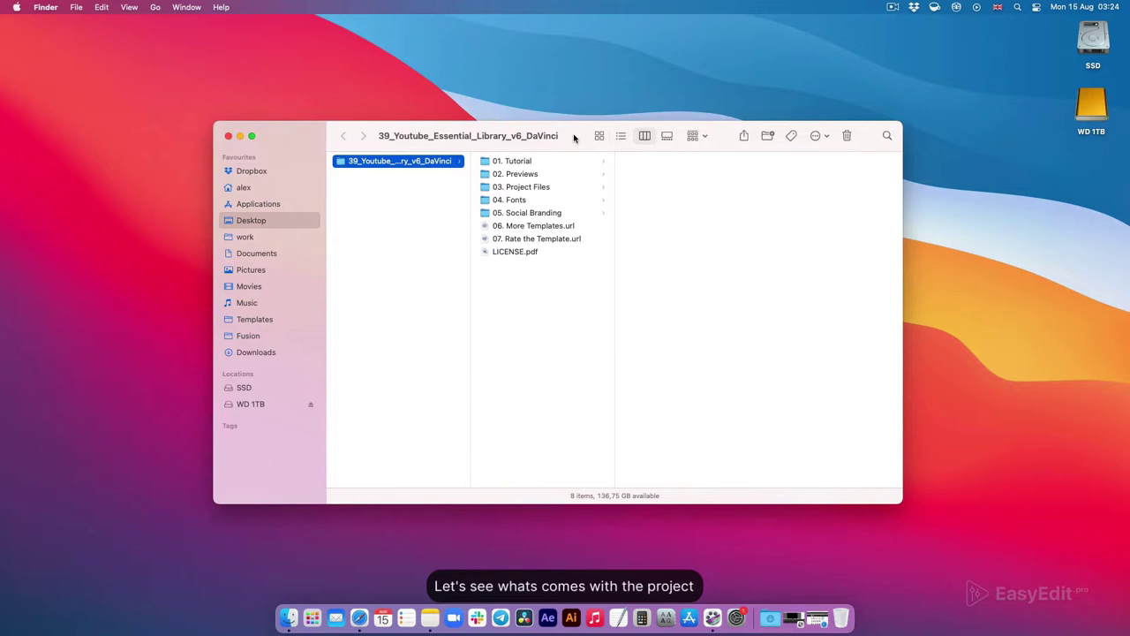
Step: Browse the 01. Tutorial through 05. Social Branding subfolders, including the fonts download link
left_click(518, 165)
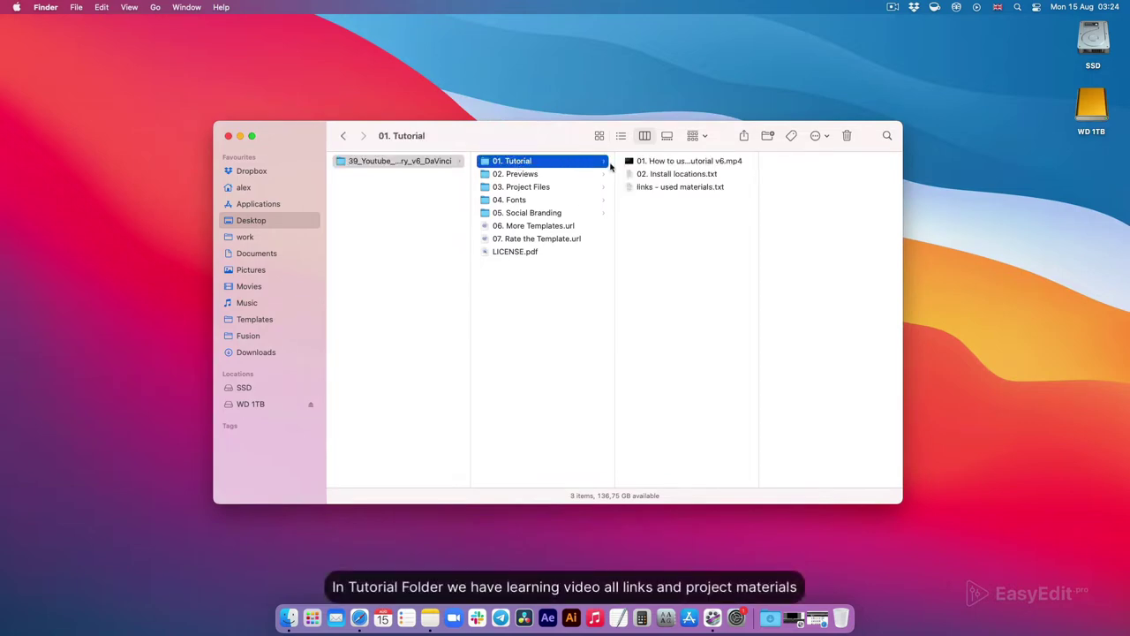
left_click(525, 177)
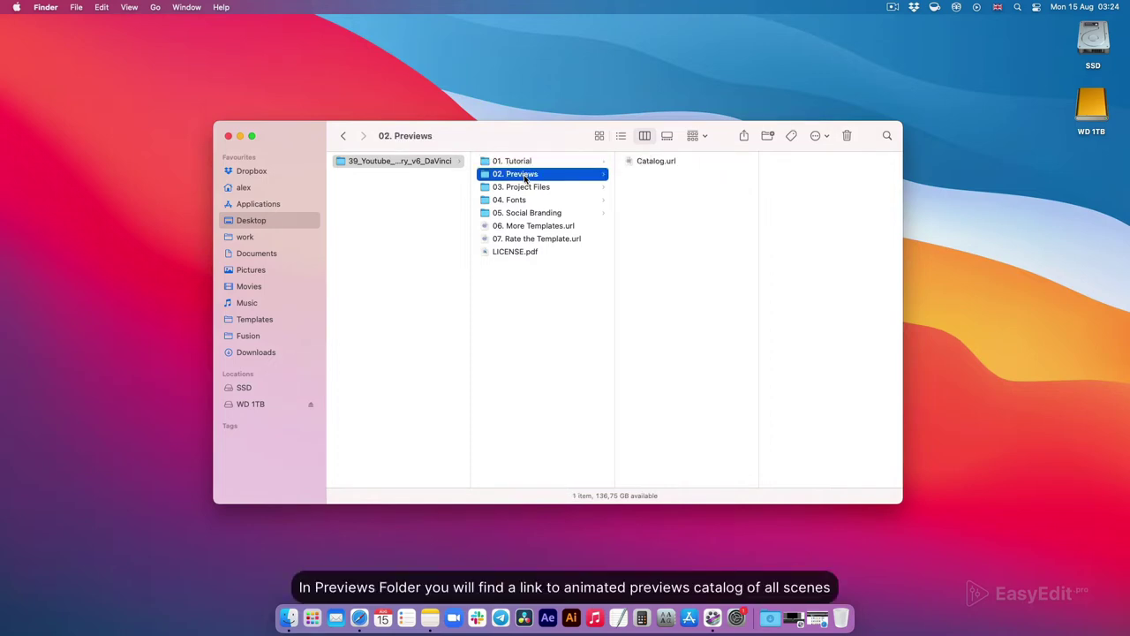
left_click(527, 188)
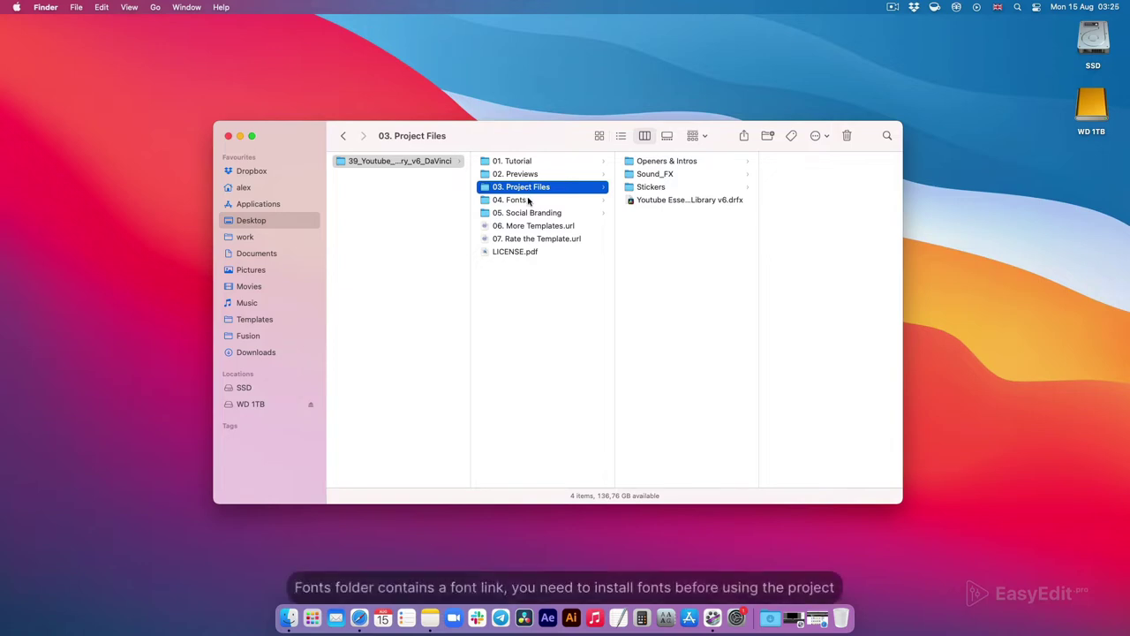
left_click(525, 200)
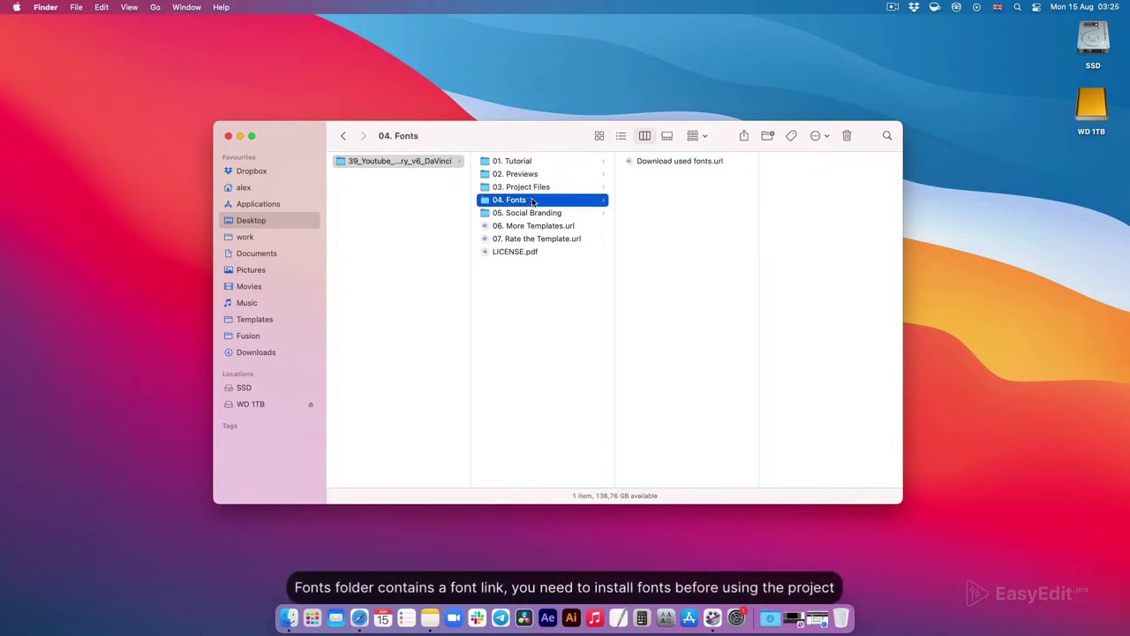
left_click(678, 165)
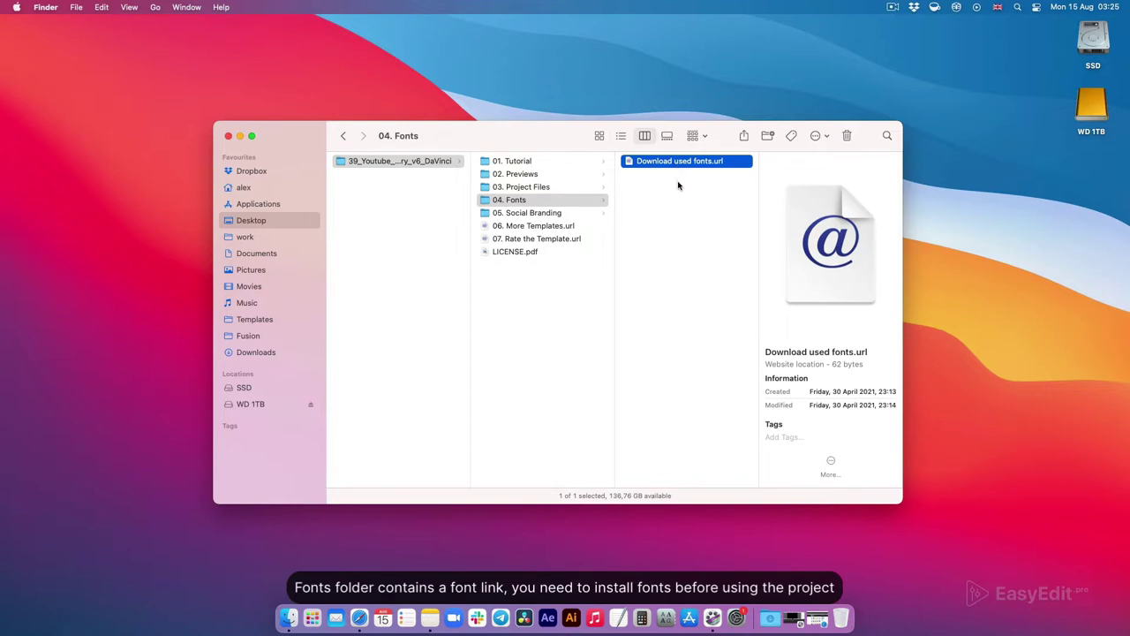
left_click(534, 215)
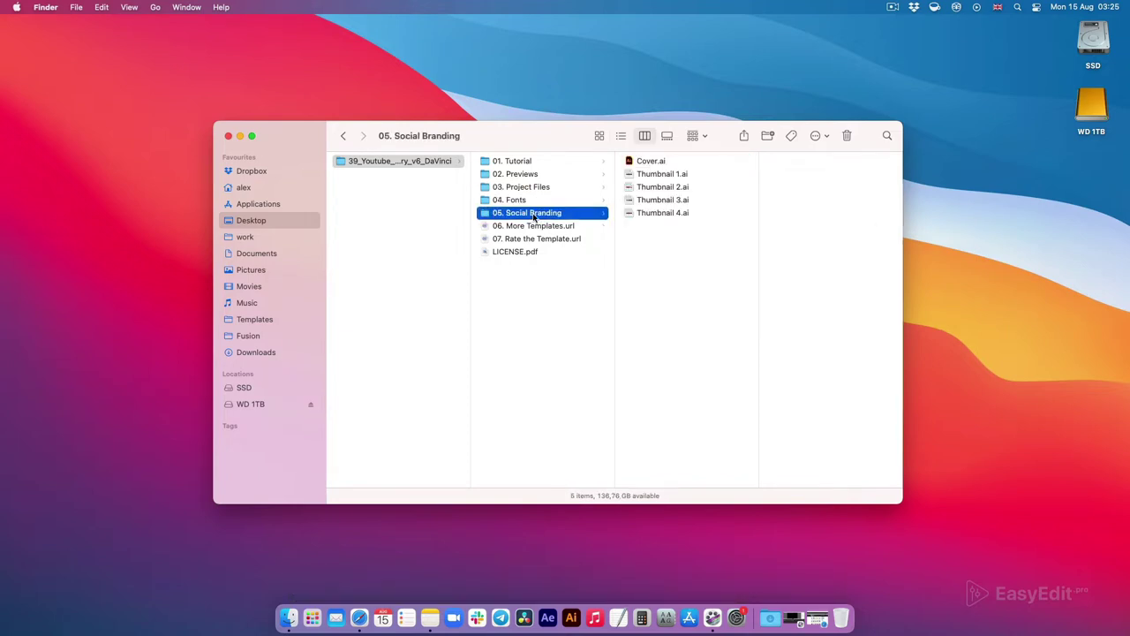
Step: Preview the Cover.ai and Thumbnail 1–4.ai layouts in Social Branding
left_click(651, 163)
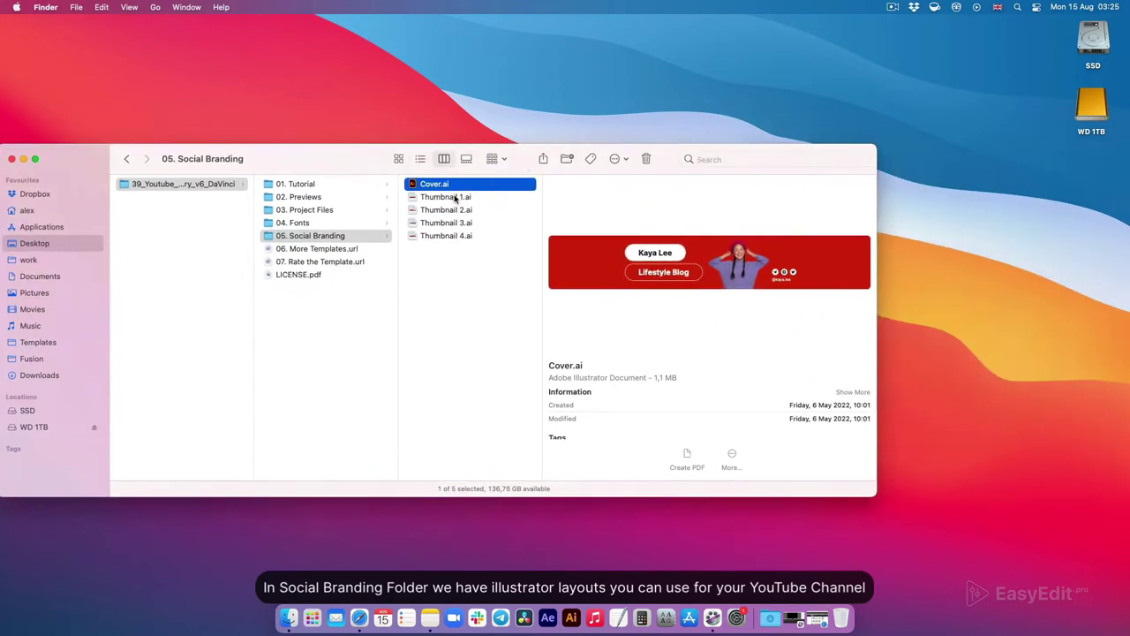
left_click(456, 197)
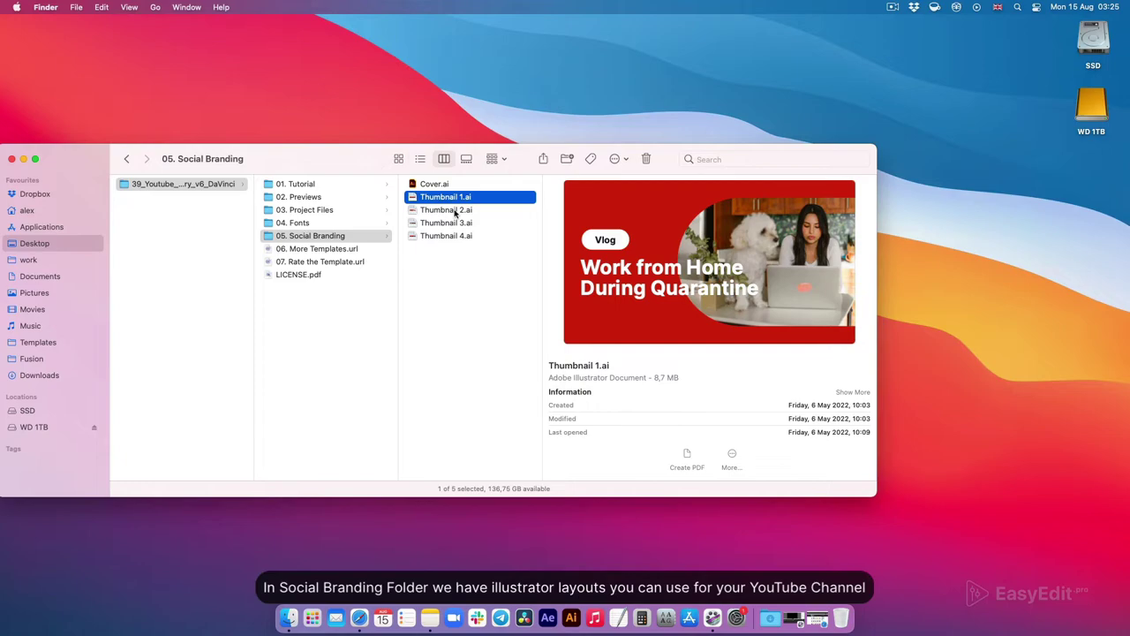
left_click(455, 211)
left_click(456, 223)
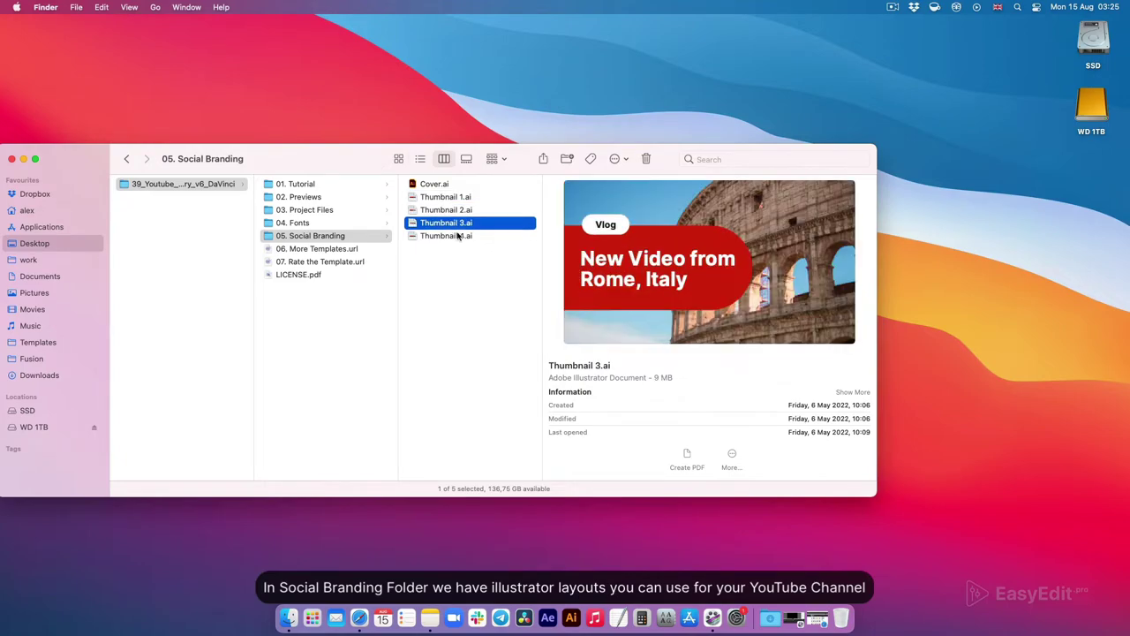
left_click(458, 236)
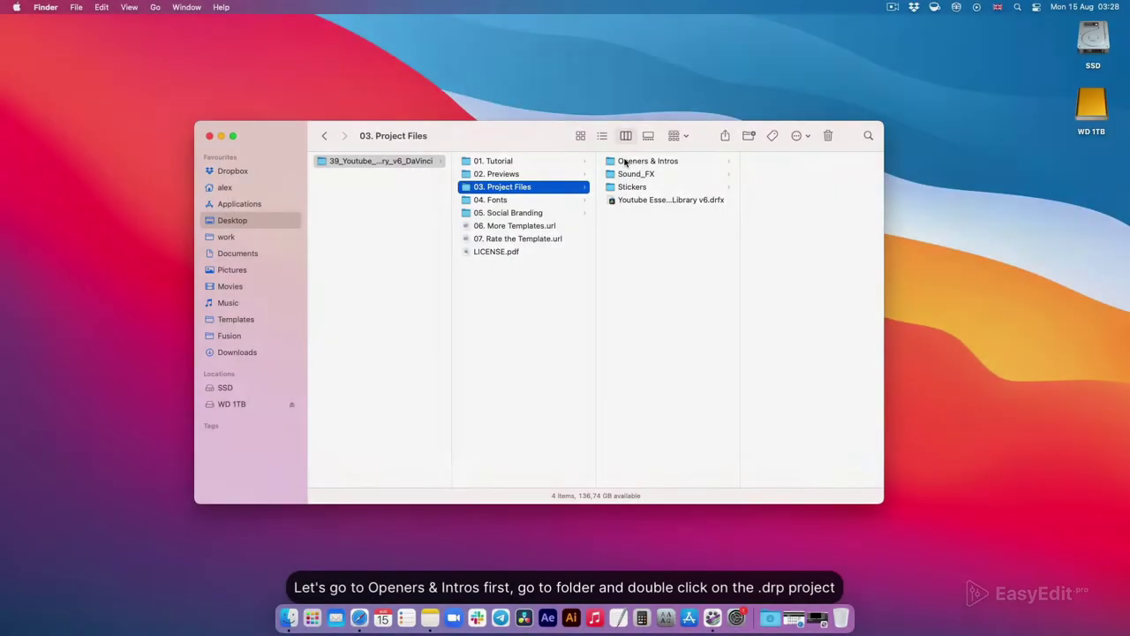
Step: Open YouTube Essential Library - Openers & Intros.drp from 03. Project Files in Resolve
left_click(637, 164)
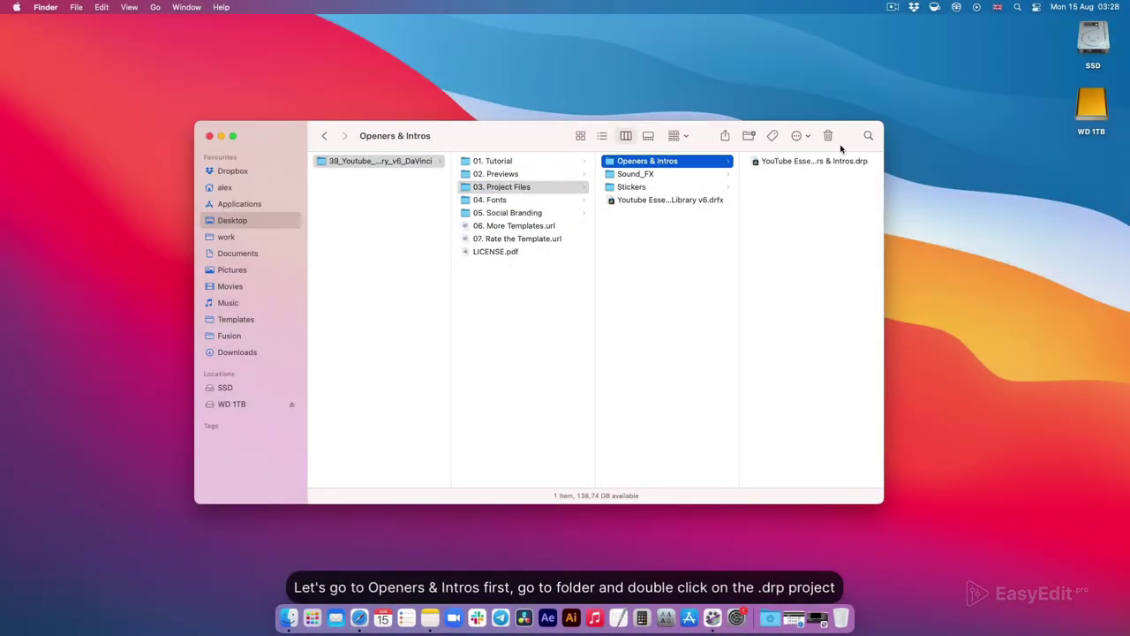
left_click_drag(899, 118, 1018, 99)
left_click_drag(884, 142, 944, 141)
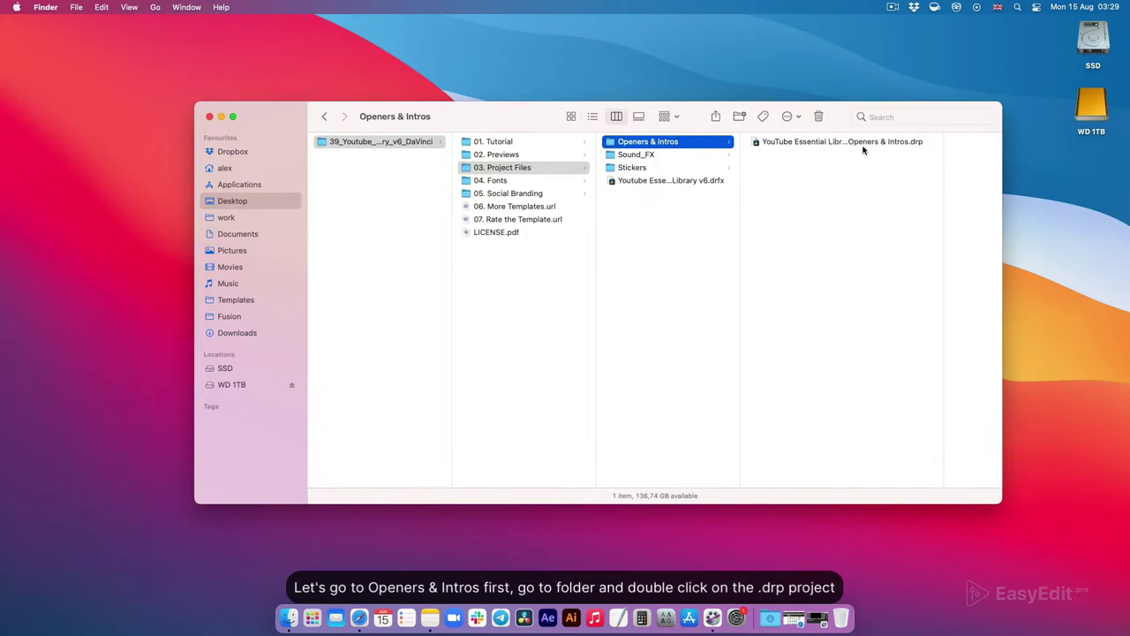
left_click(745, 146)
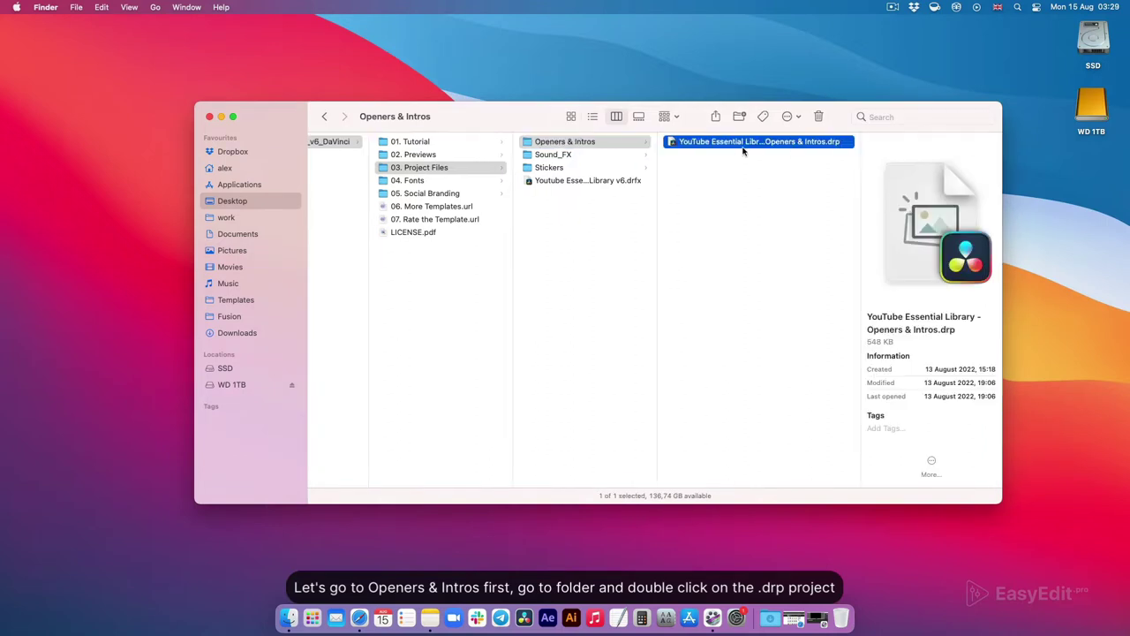
right_click(792, 142)
left_click(804, 150)
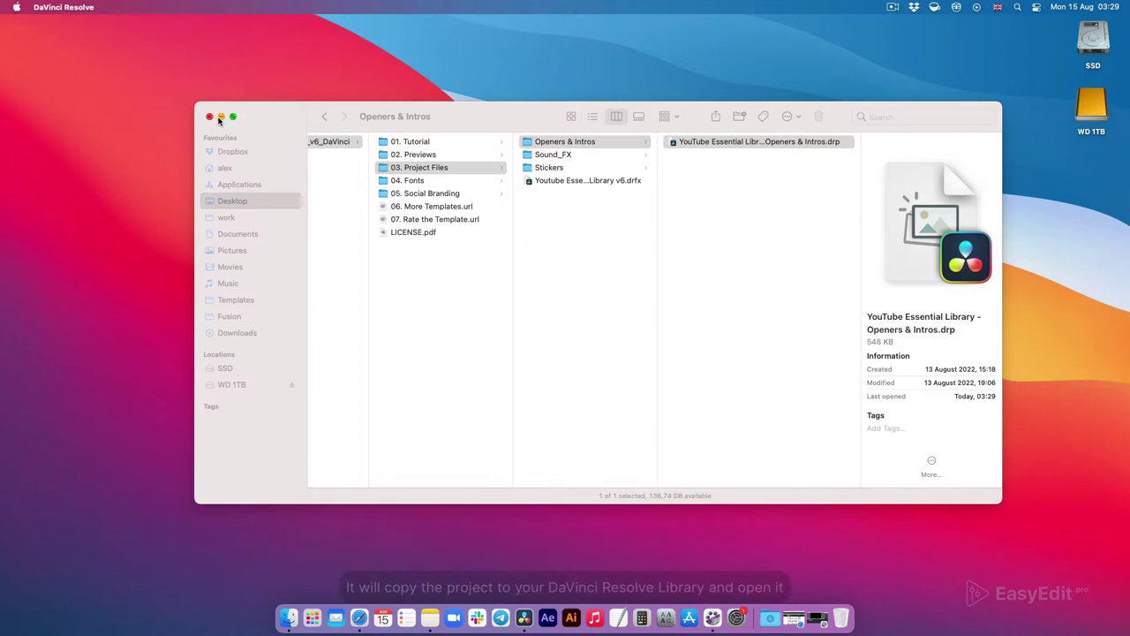
Step: Bring DaVinci Resolve forward and dismiss the Project Manager
left_click(221, 116)
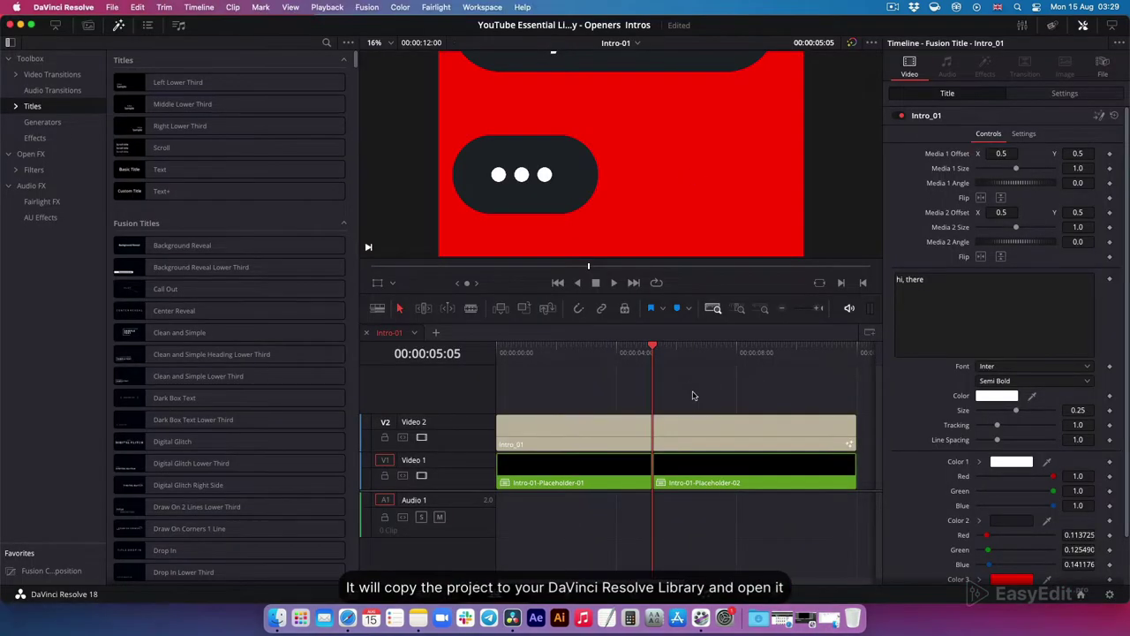
left_click(1084, 595)
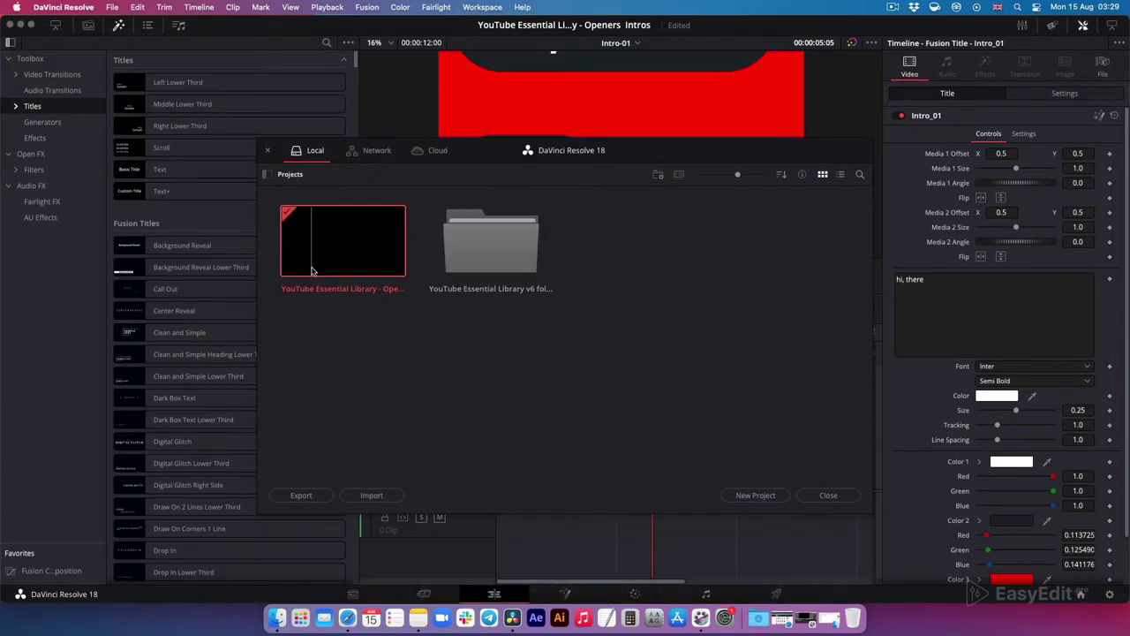
left_click(268, 153)
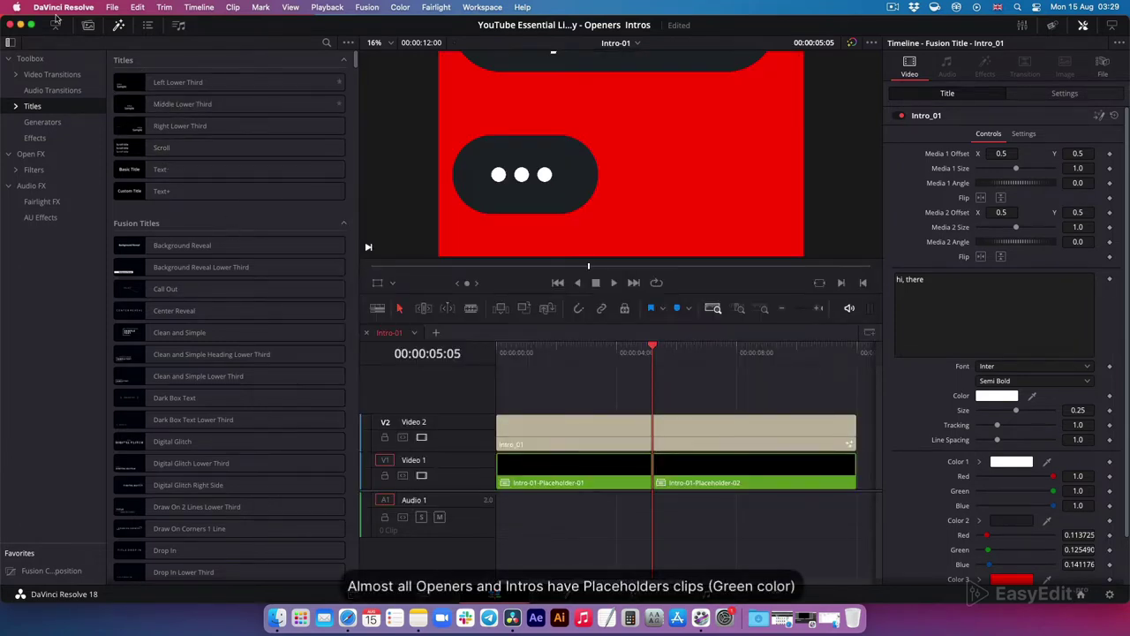
Step: Show the Media Pool instead of the Effects Library and list the 01. Openers & Intros bin
left_click(88, 24)
left_click(119, 25)
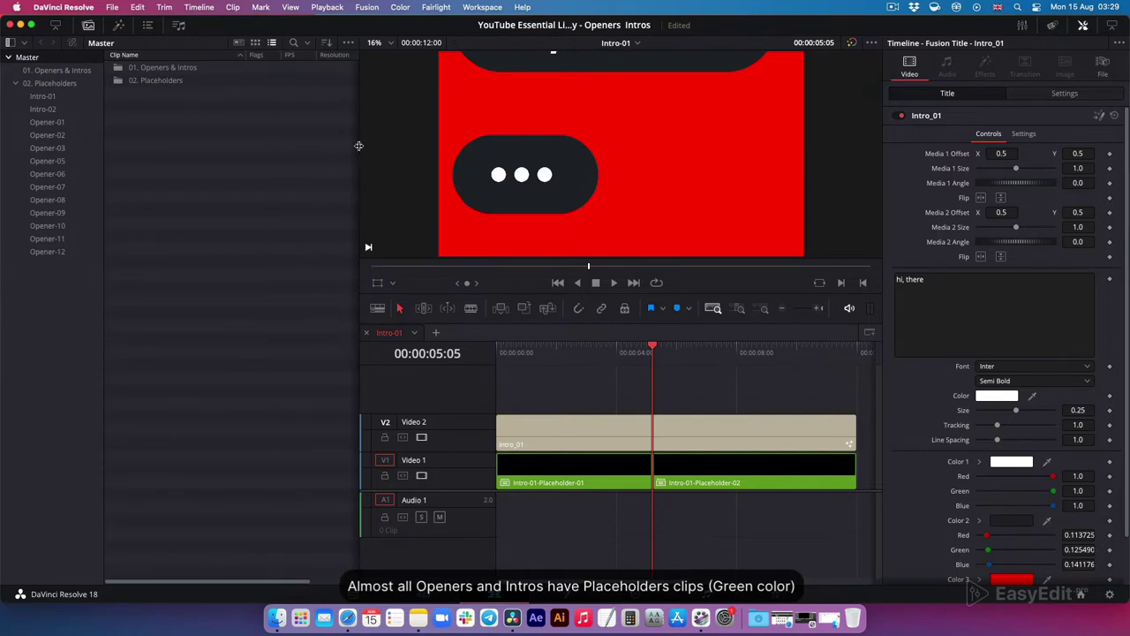
left_click_drag(359, 146, 254, 123)
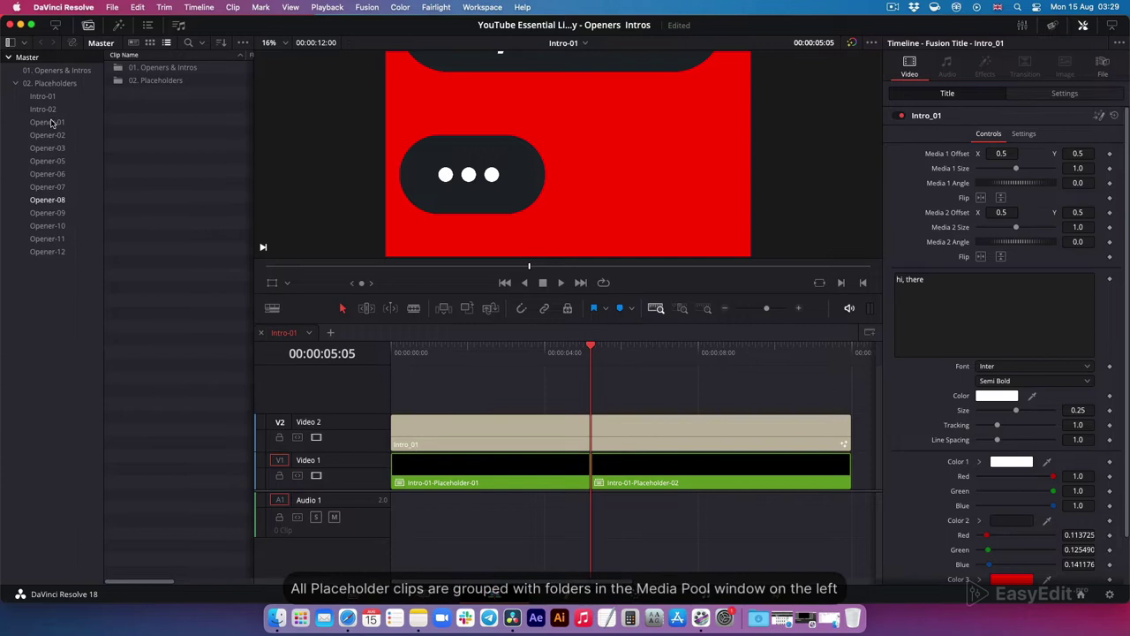
left_click(60, 70)
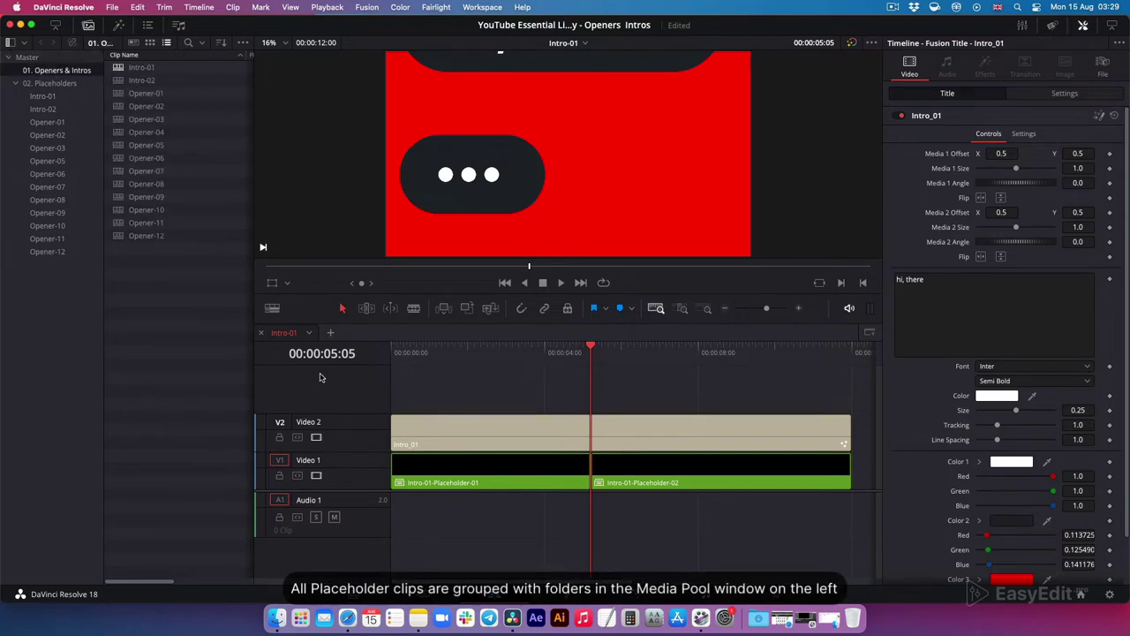
Step: Enable tabbed timelines in Timeline View Options and open Intro-02 as a tab
left_click(272, 309)
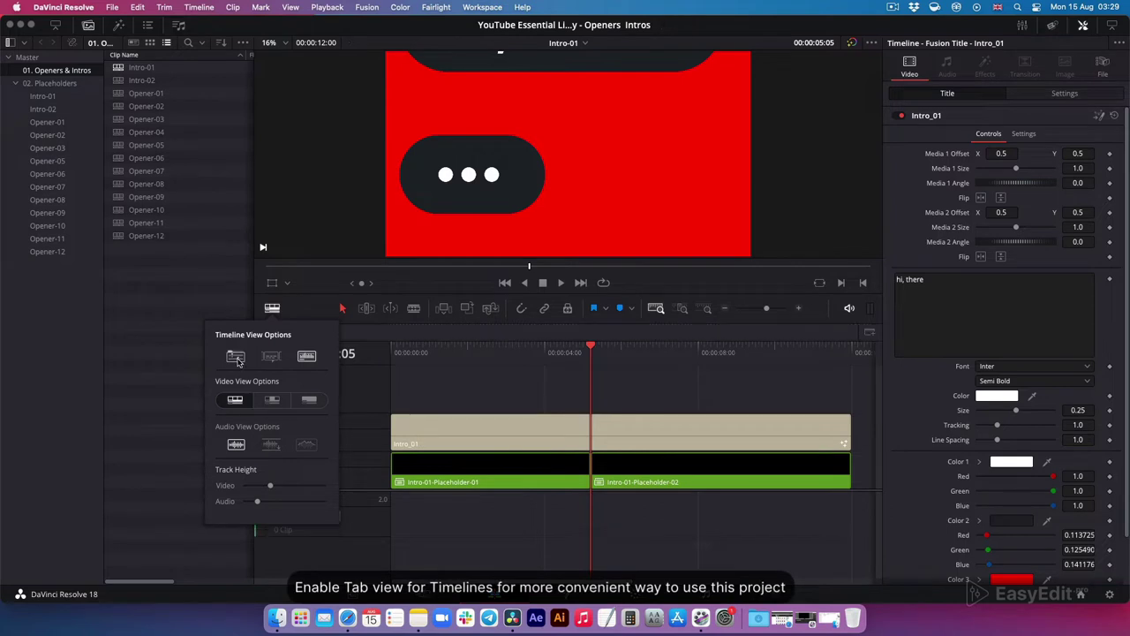
left_click(460, 371)
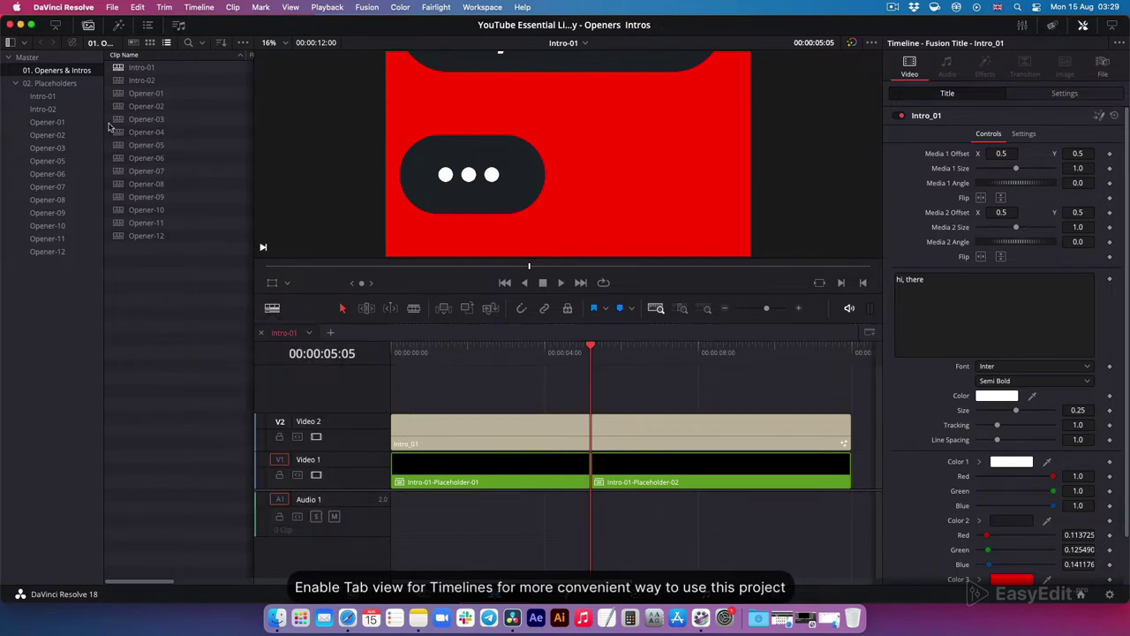
double_click(142, 80)
left_click(426, 358)
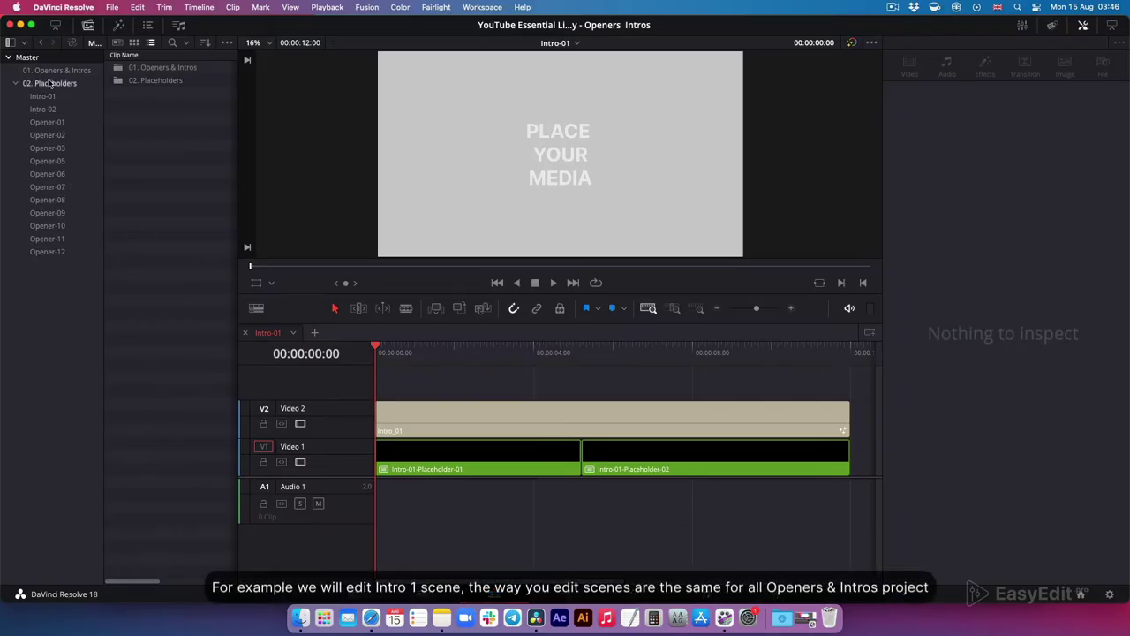
Step: Open both Intro-01 placeholder clips from the Media Pool as timeline tabs
left_click(44, 95)
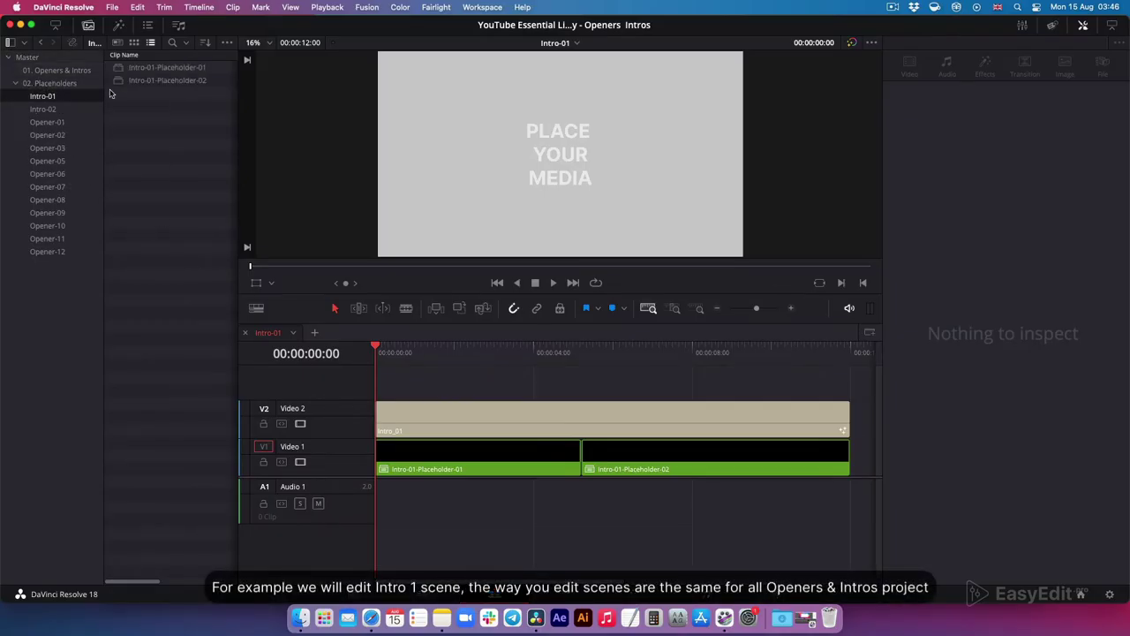
right_click(142, 72)
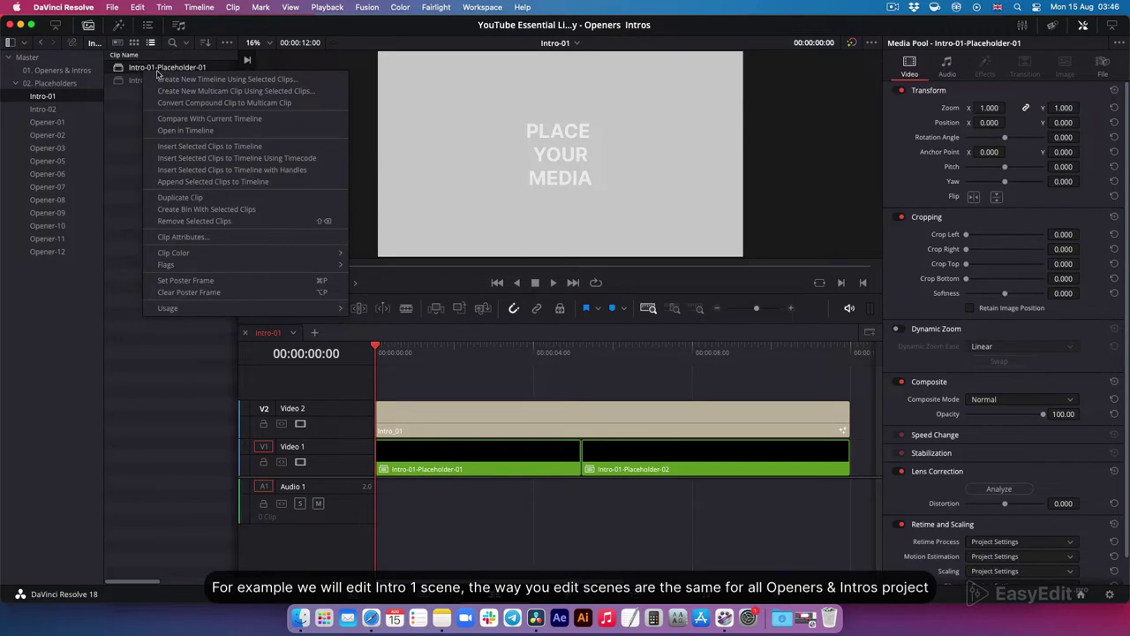
left_click(185, 131)
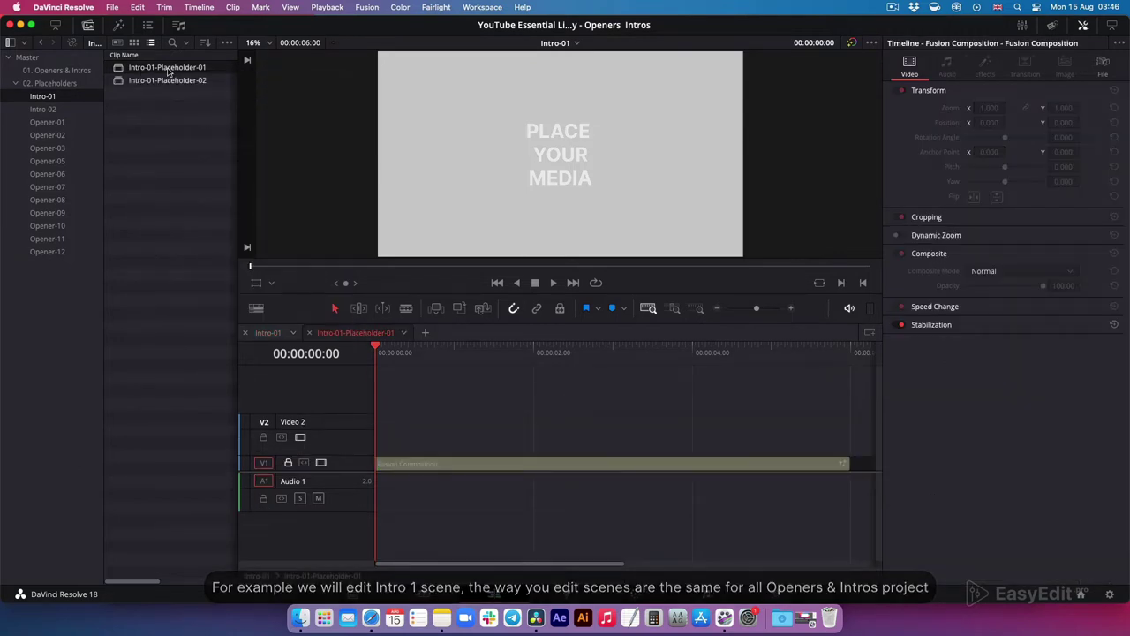
left_click_drag(167, 79, 491, 338)
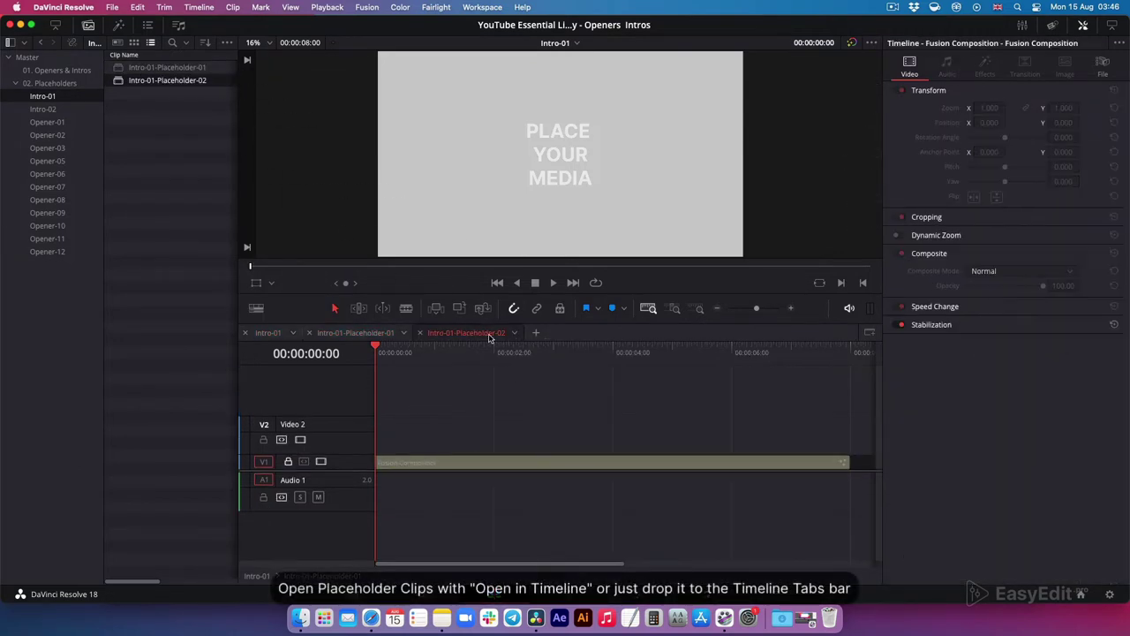
left_click(268, 333)
Step: Open the first placeholder from the Intro-01 timeline, return to Intro-01, and show the Master bin
left_click(475, 452)
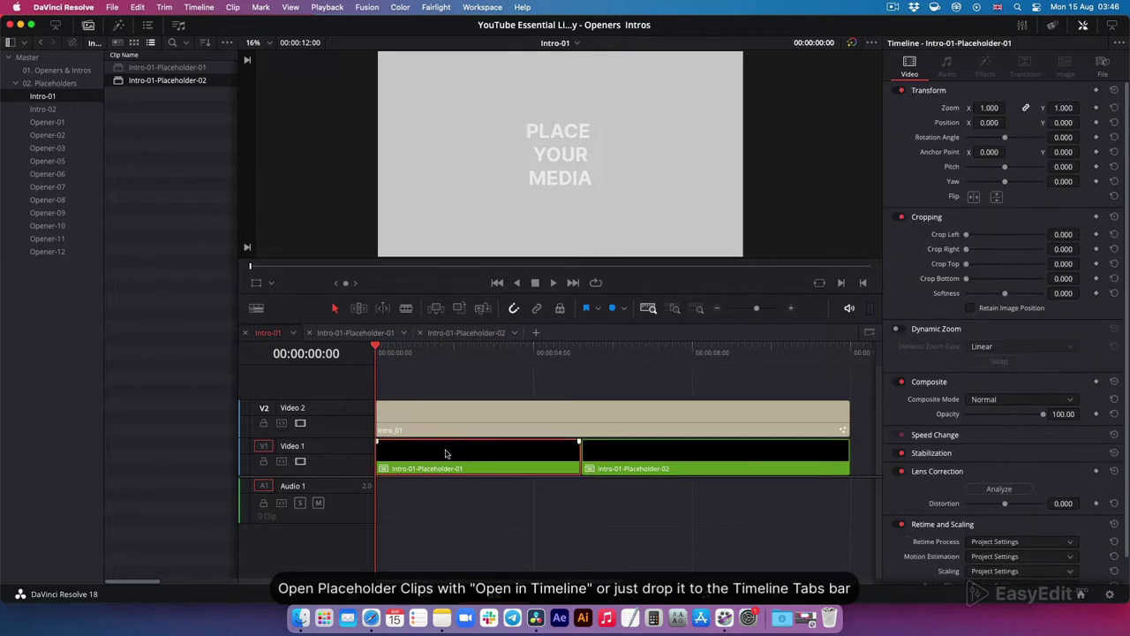
right_click(447, 456)
left_click(482, 124)
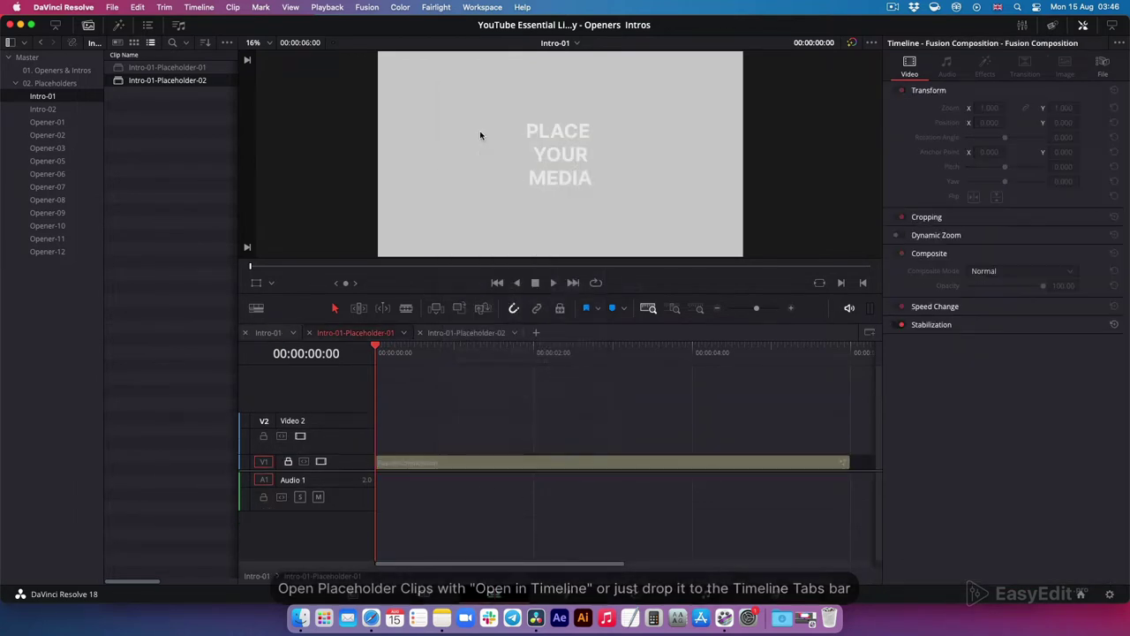
left_click(268, 333)
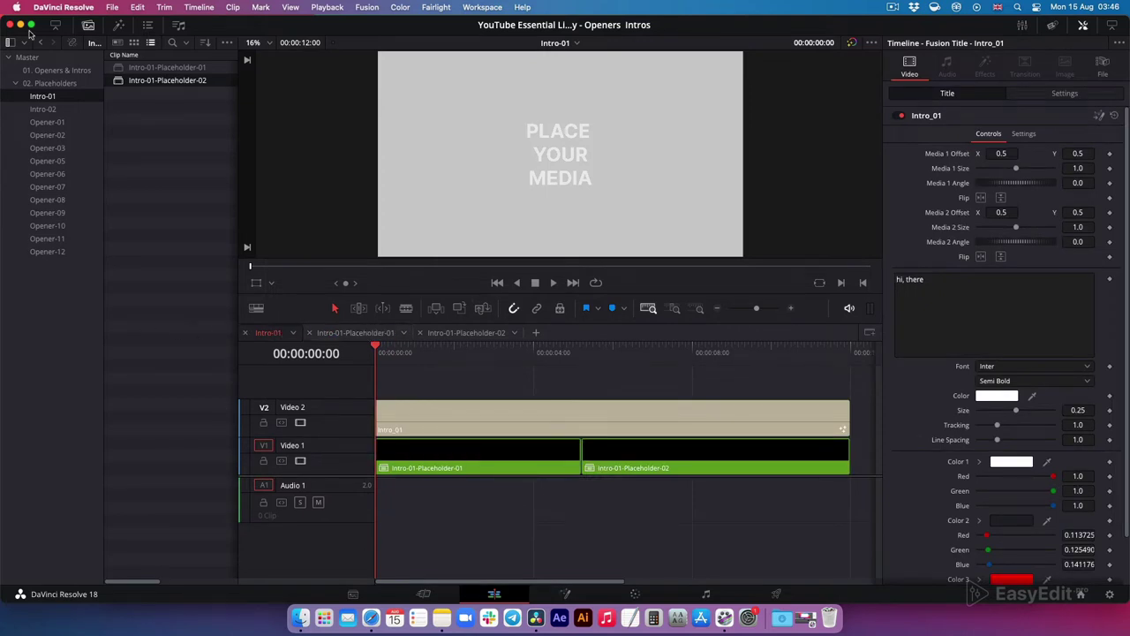
left_click(41, 60)
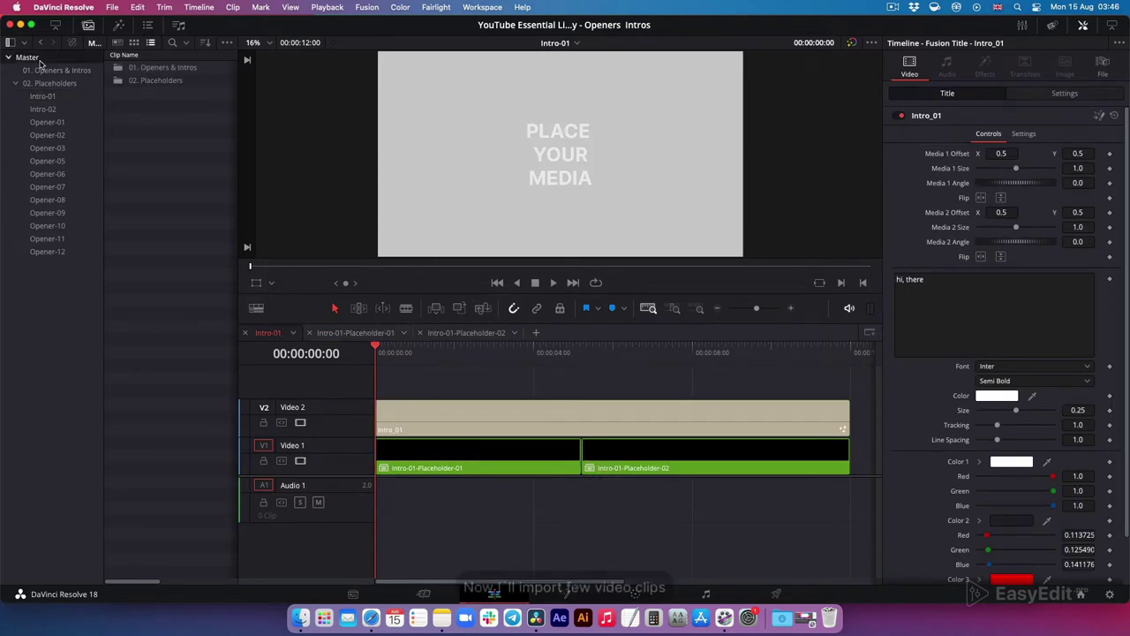
Step: Import video-1.mp4 and video-2.mp4 from Finder into the Media Pool
left_click(301, 617)
left_click_drag(556, 290, 133, 144)
left_click(137, 186)
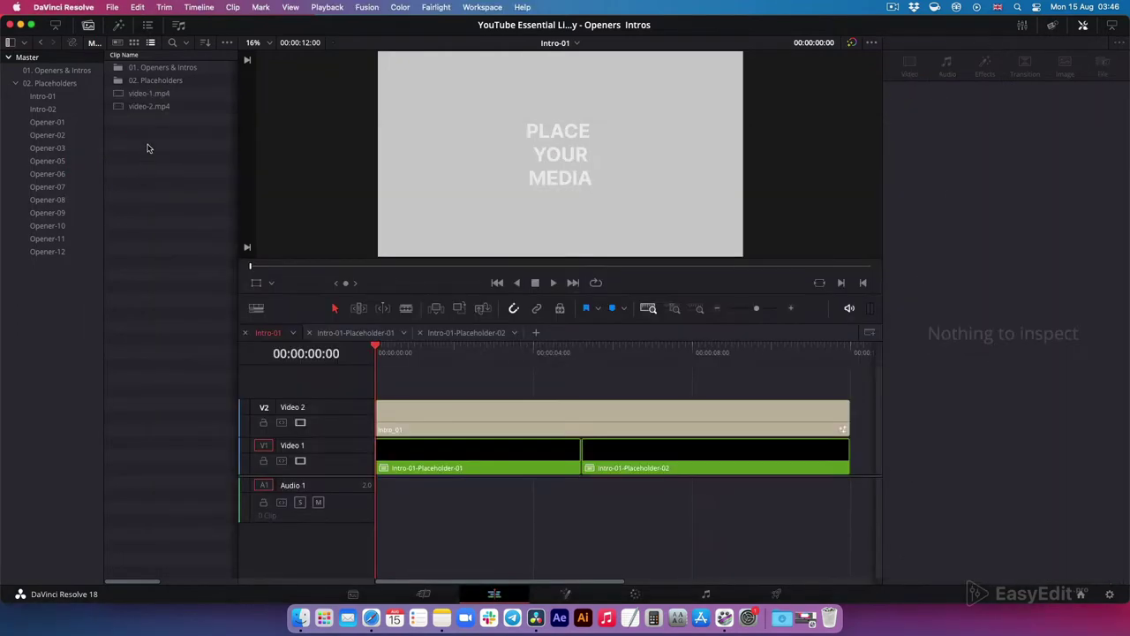
Step: Place video-1.mp4 in Placeholder-01 and video-2.mp4 in Placeholder-02 on V2
left_click(363, 334)
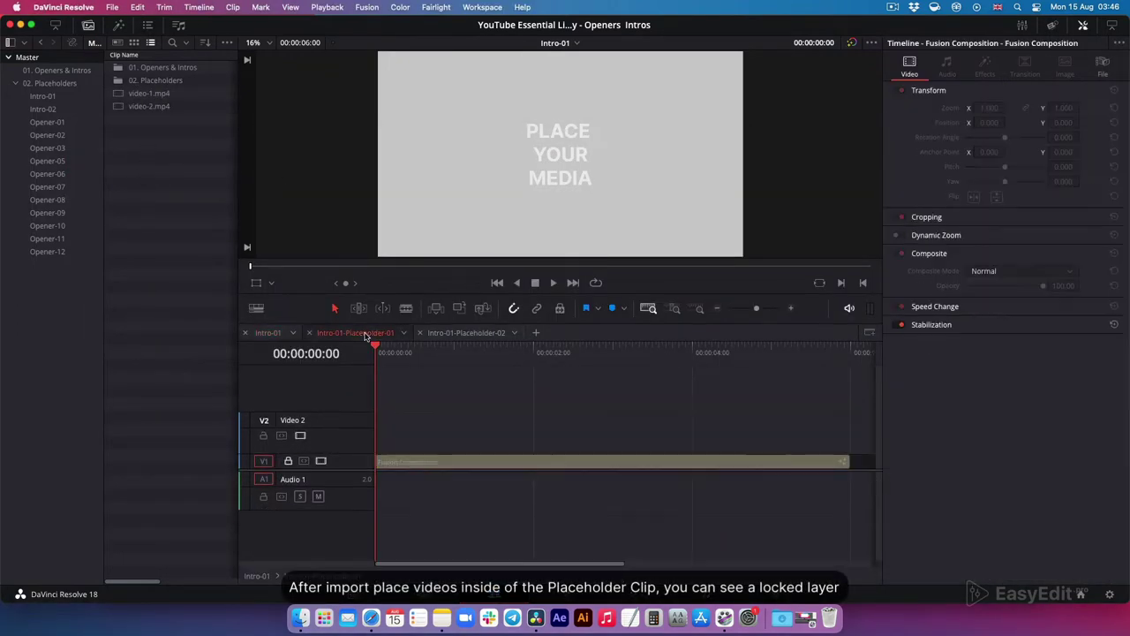
left_click_drag(160, 95, 381, 430)
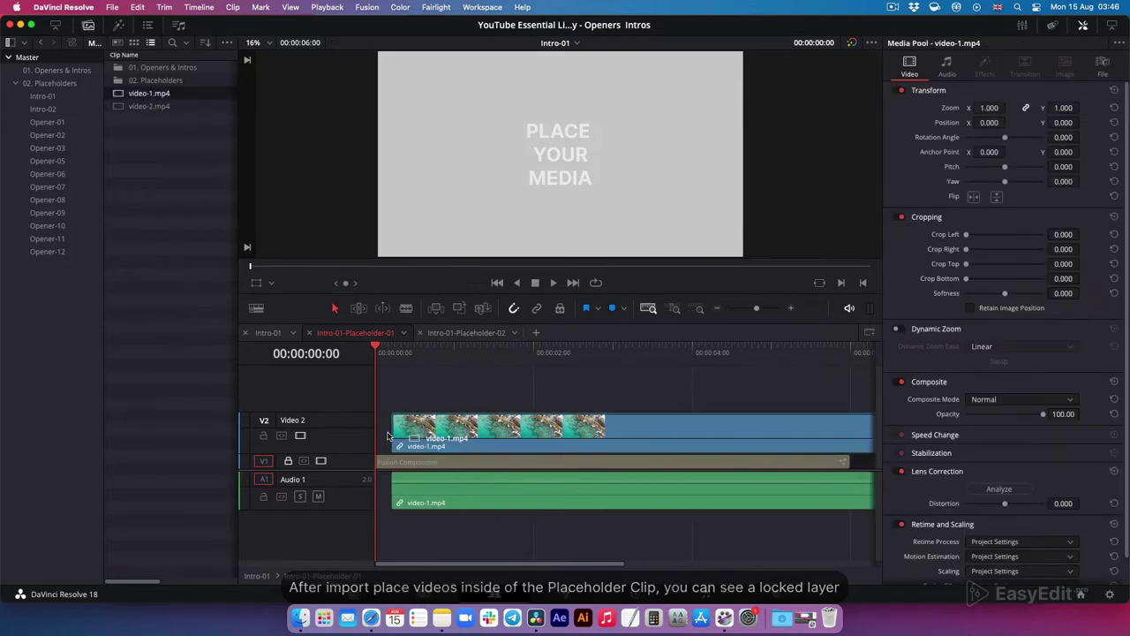
left_click_drag(378, 354, 536, 402)
left_click(450, 332)
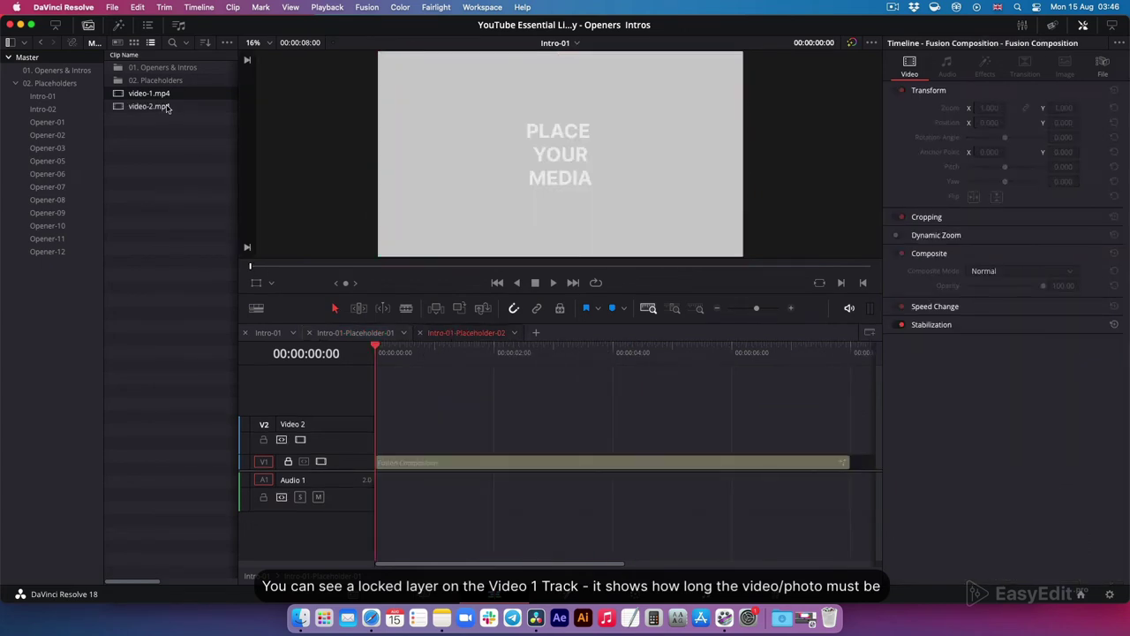
left_click_drag(166, 107, 399, 433)
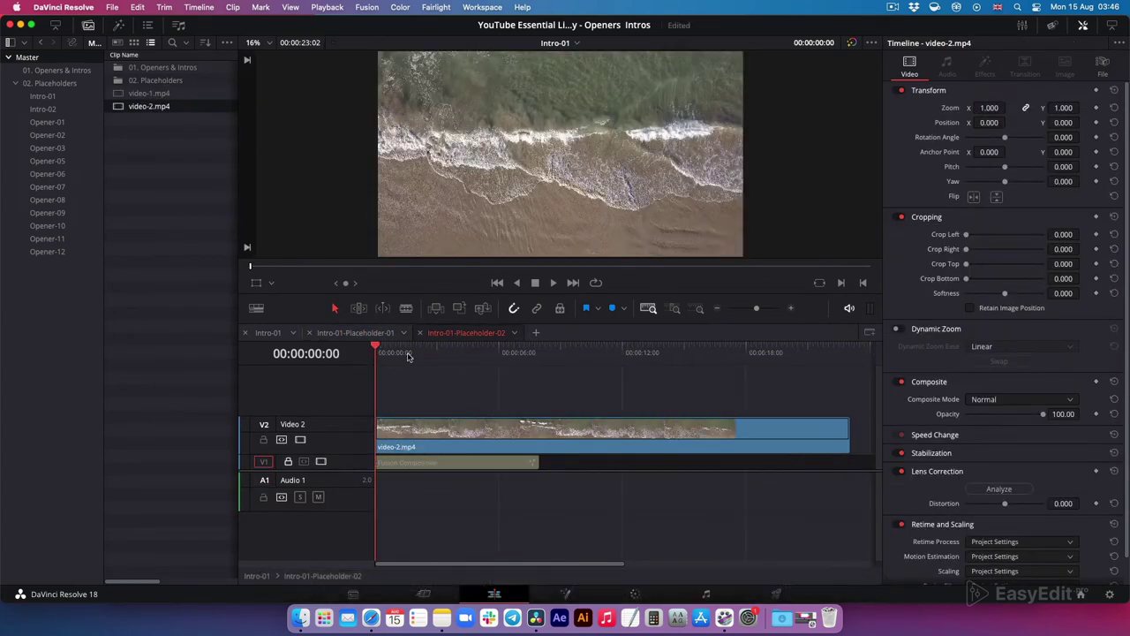
mouse_move(407, 356)
left_mouse_down()
mouse_move(613, 353)
mouse_move(300, 372)
left_mouse_up()
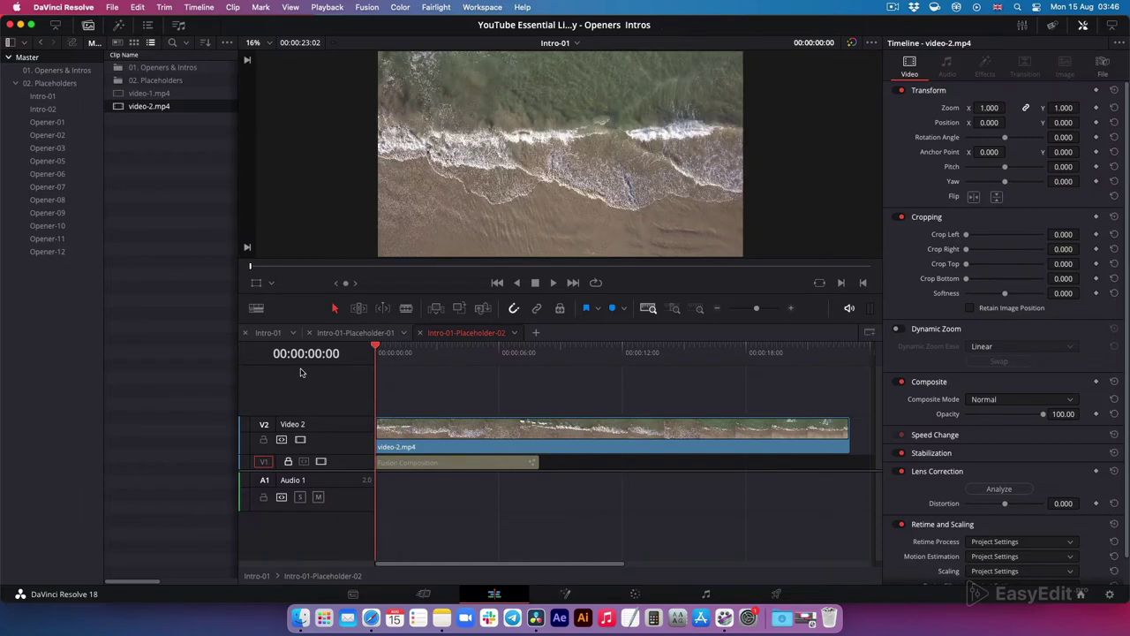
Step: Preview the Intro-01 timeline with both videos and select the Intro_01 title clip
left_click(269, 333)
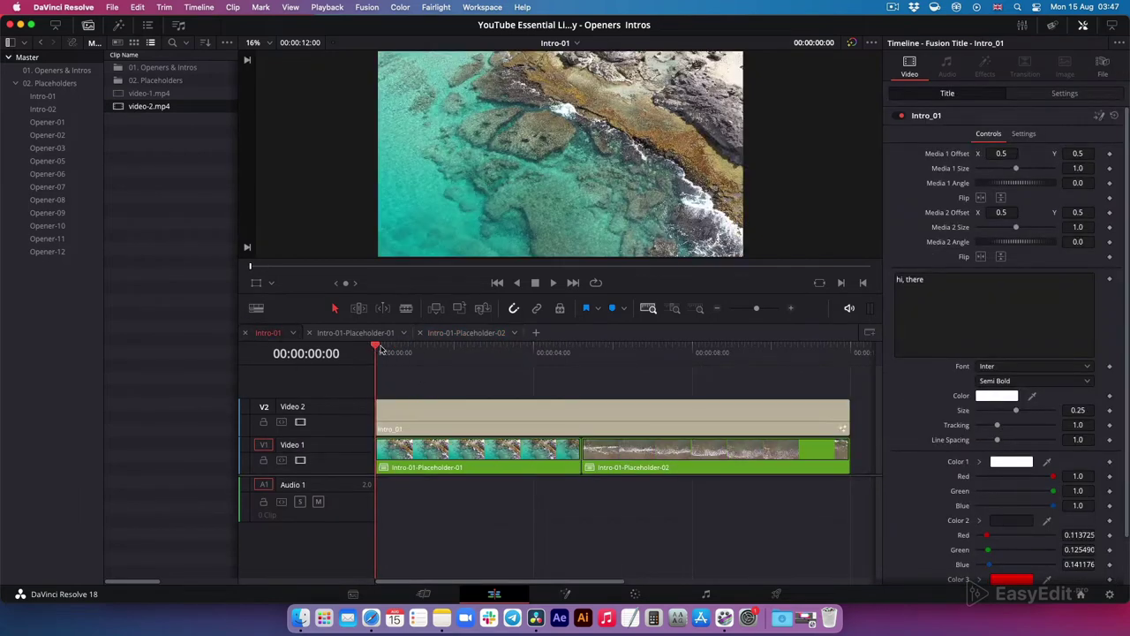
left_click_drag(376, 346, 691, 395)
left_click(516, 420)
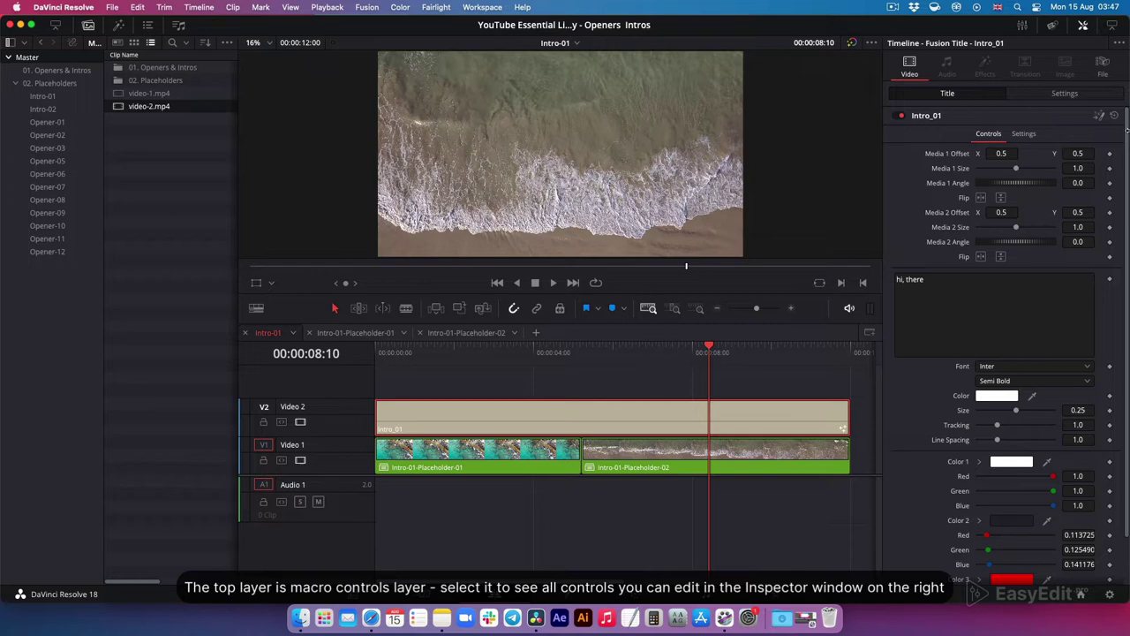
scroll(1122, 132, "down", 2)
scroll(1104, 97, "up", 2)
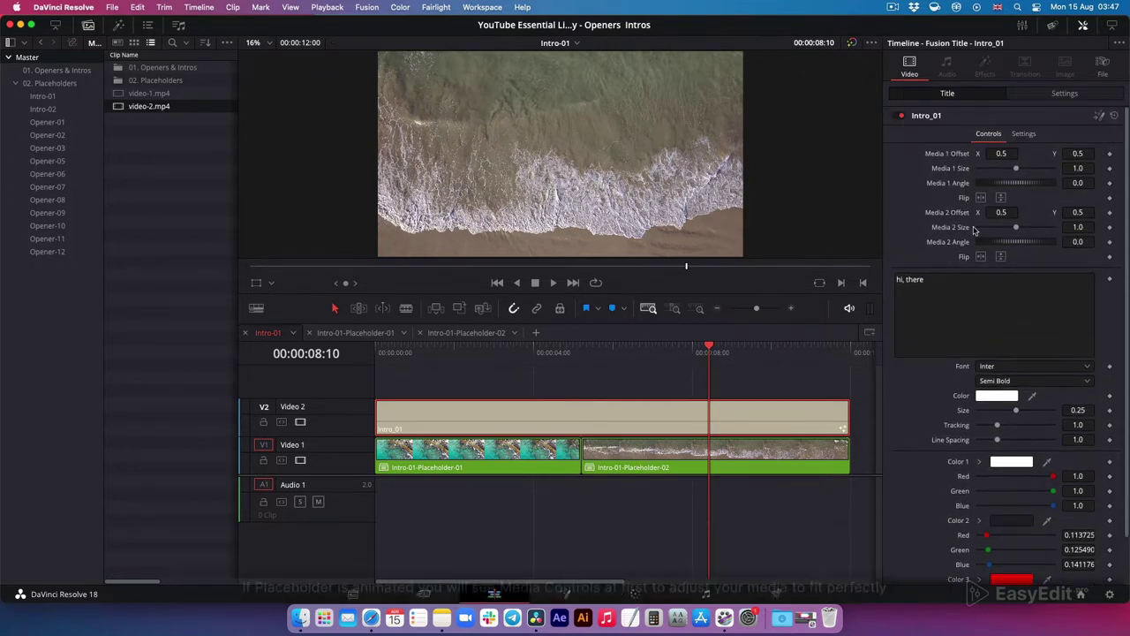
left_click(505, 359)
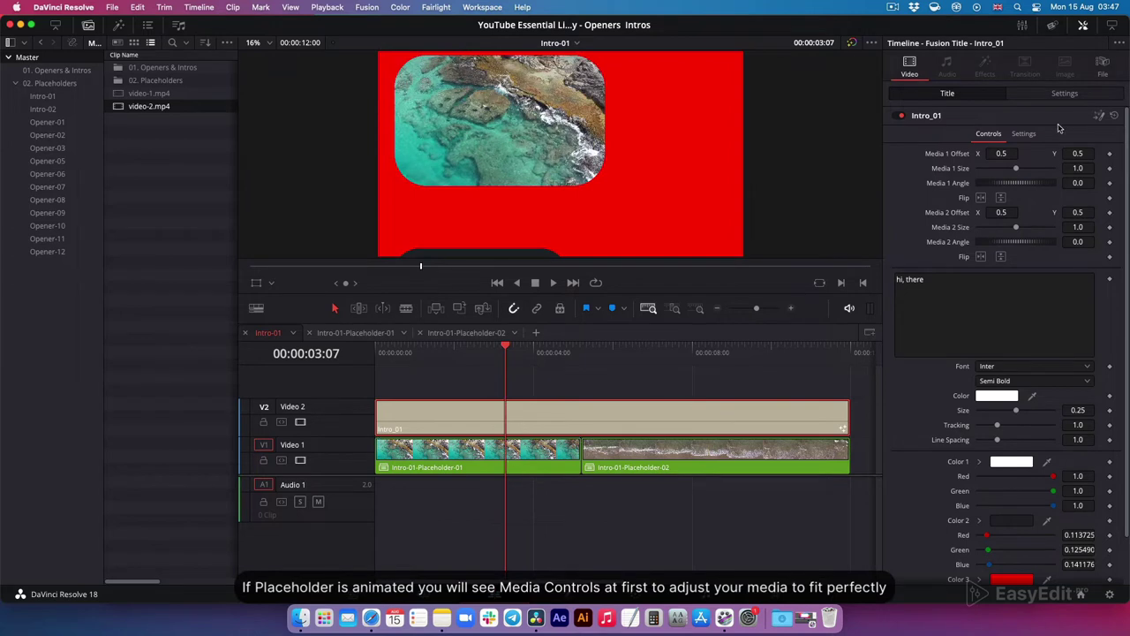
left_click_drag(1002, 153, 1012, 183)
double_click(1013, 168)
double_click(1001, 154)
scroll(946, 168, "down", 3)
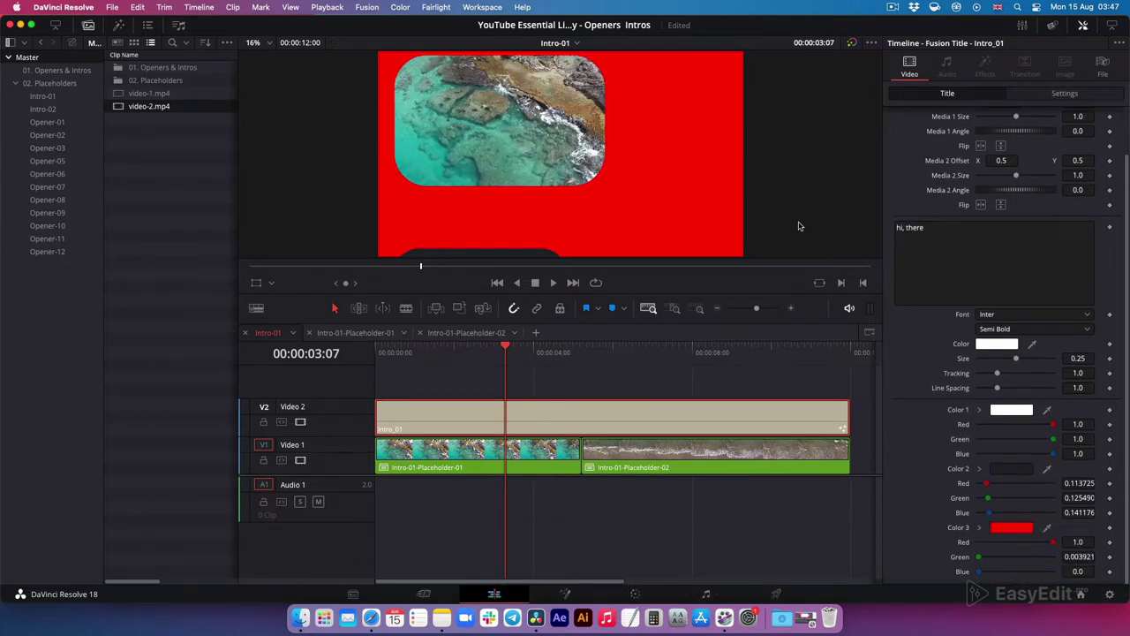
left_click_drag(505, 346, 613, 353)
scroll(1016, 221, "up", 3)
left_click_drag(1018, 227, 1079, 236)
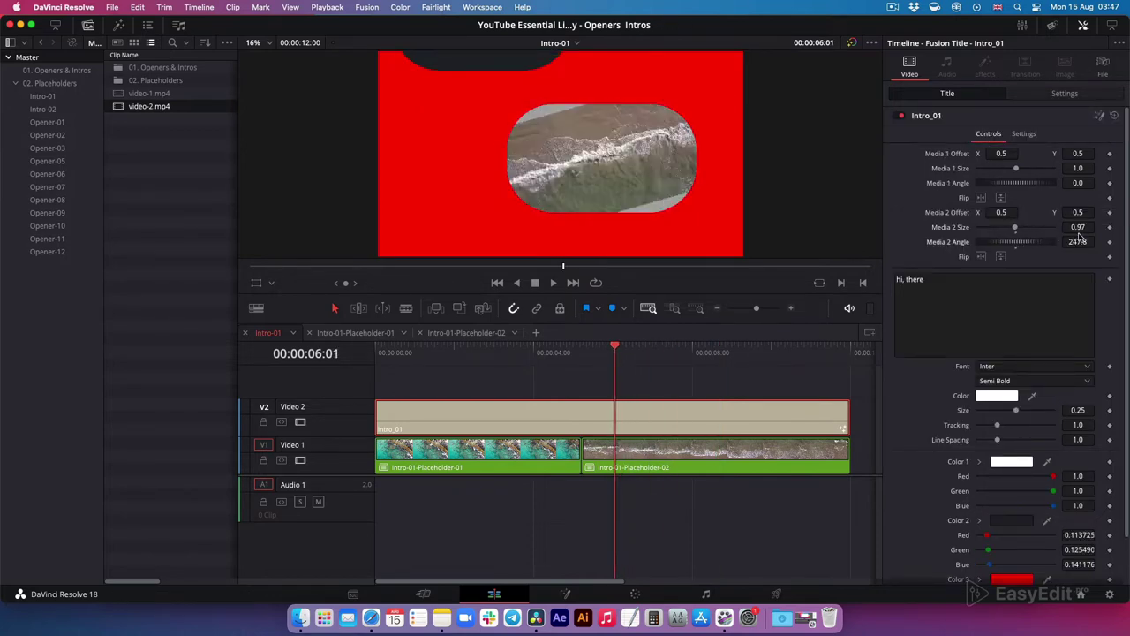
key("super+z")
key("super+z")
key("super+z")
key("super+z")
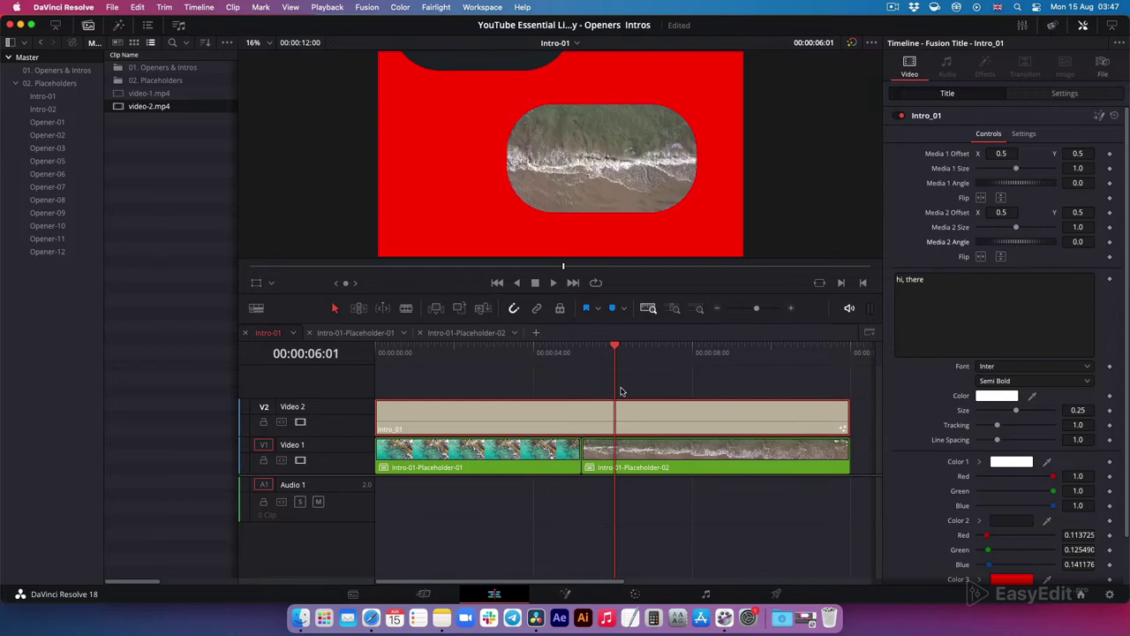
left_click_drag(617, 354, 563, 354)
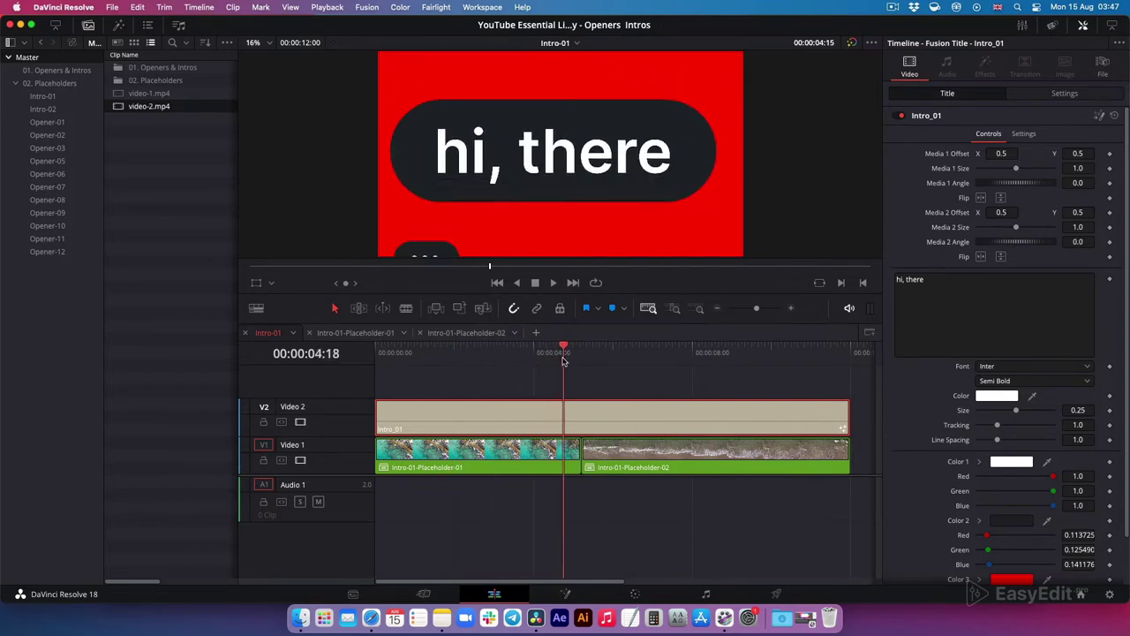
Step: Change the title text to 'your text', keep Inter Semi Bold, and set Size 0.2087
left_click(967, 302)
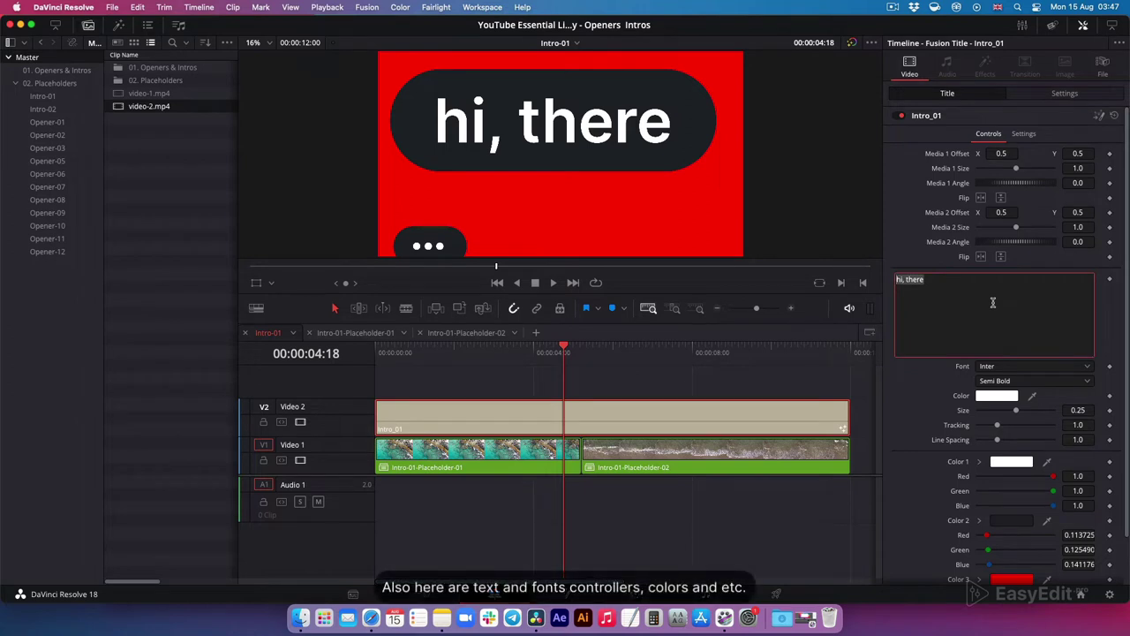
type("your text")
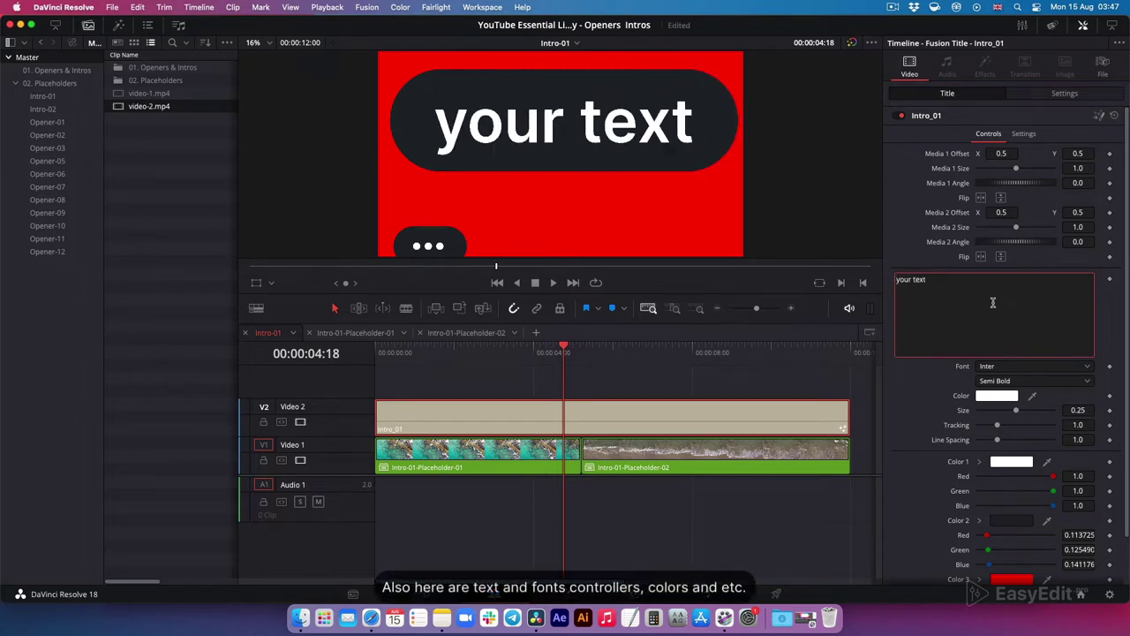
left_click(1063, 369)
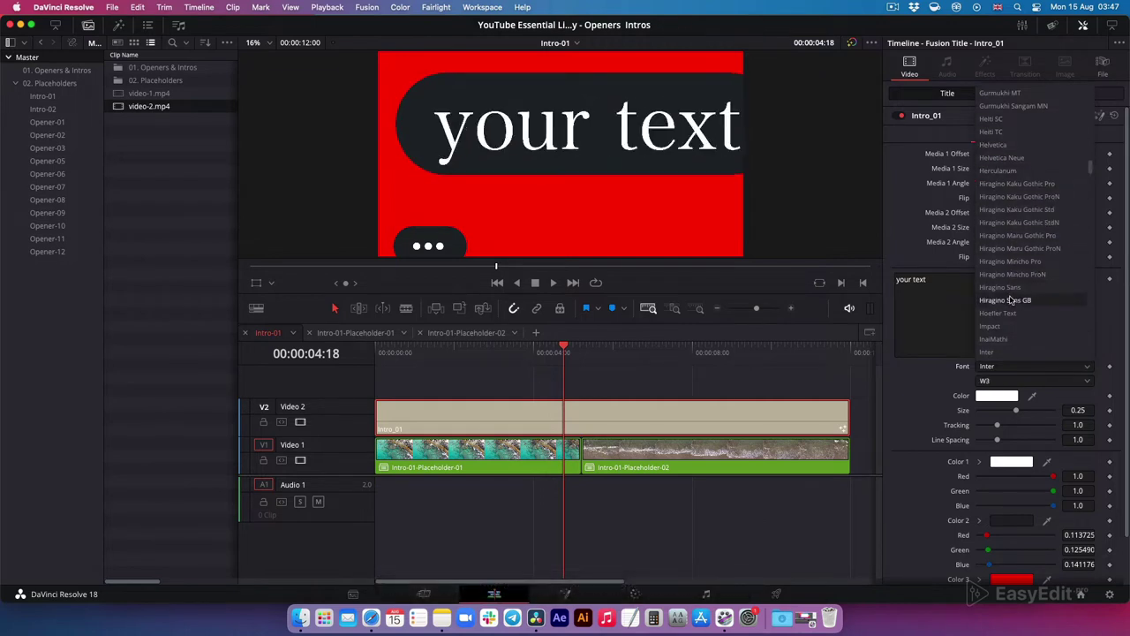
left_click(987, 352)
left_click_drag(1016, 411, 1009, 410)
scroll(1007, 472, "down", 2)
Step: Make the title pill dark grey and the background blue
left_click(1011, 469)
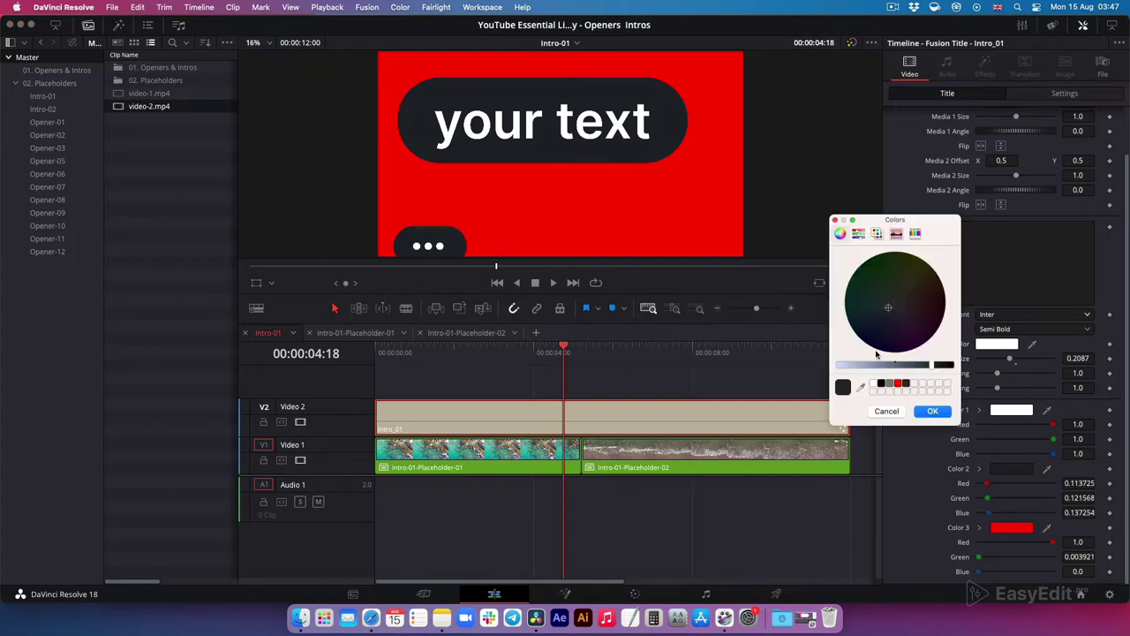
left_click(889, 385)
left_click(940, 412)
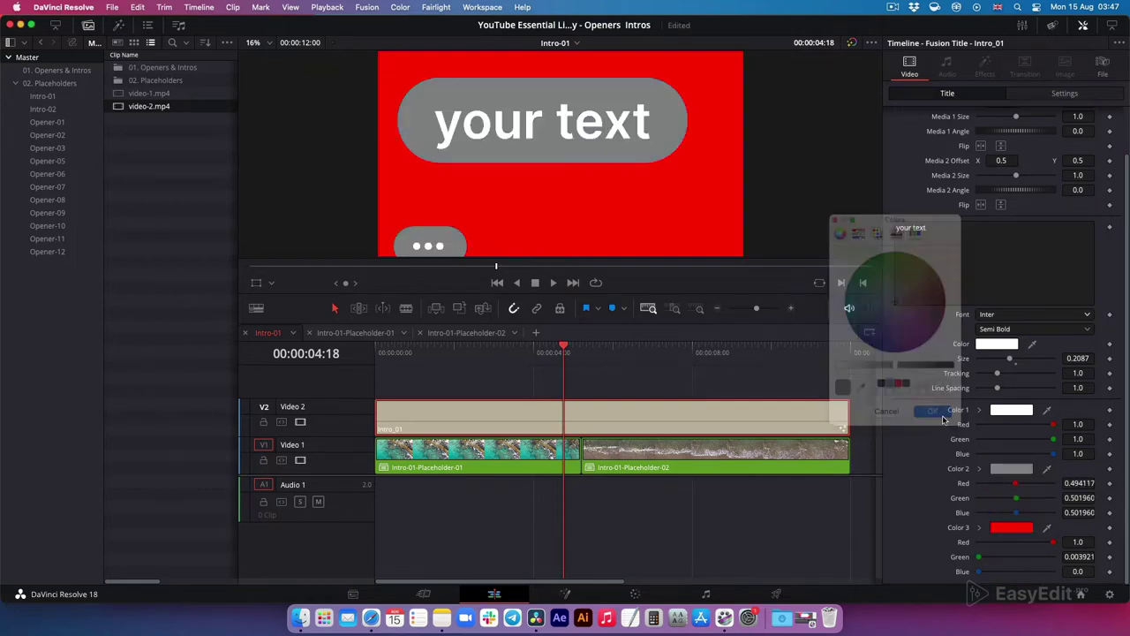
left_click(1007, 529)
left_click(865, 342)
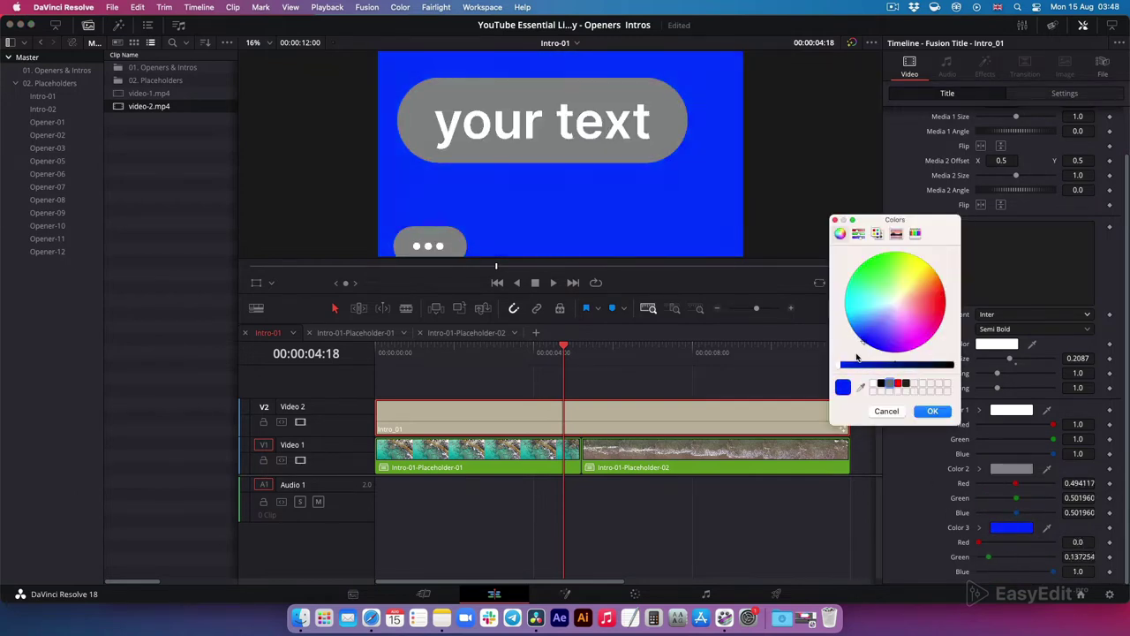
left_click(933, 413)
left_click(1012, 469)
left_click(921, 369)
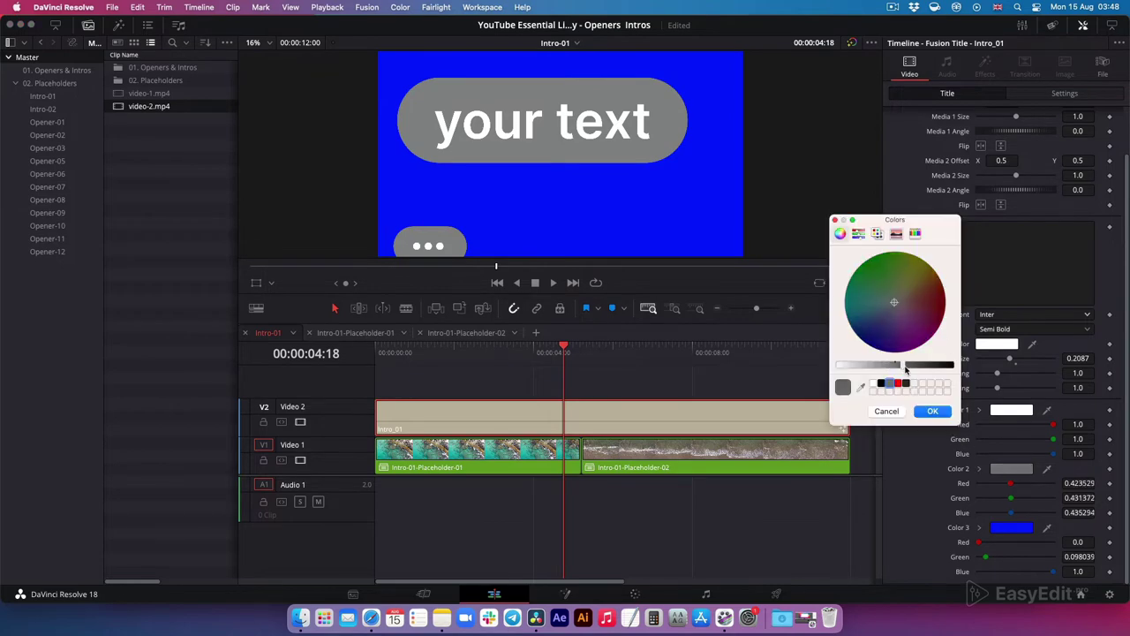
left_click(933, 411)
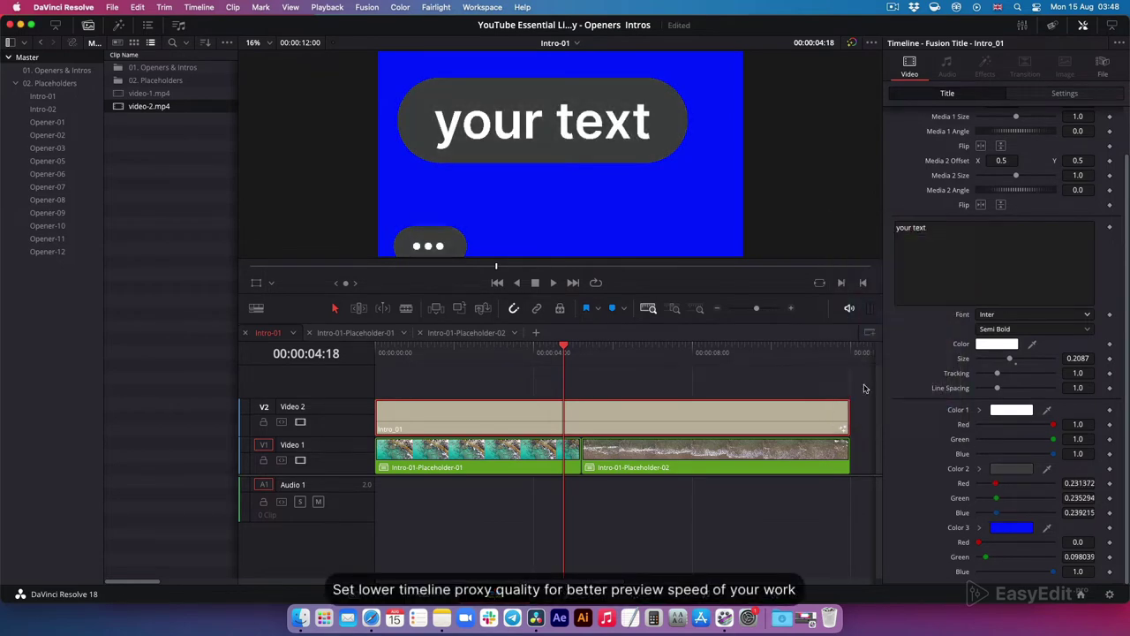
Step: Set Timeline Proxy Resolution to Half and play the intro from the start
left_click(377, 354)
left_click(334, 7)
mouse_move(338, 58)
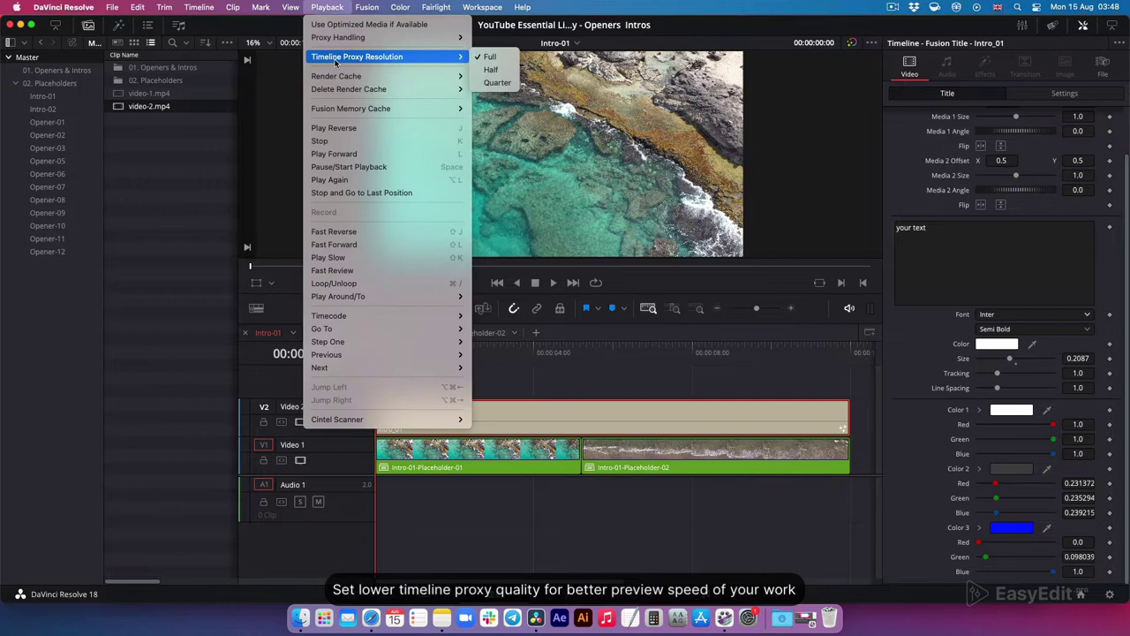
left_click(499, 70)
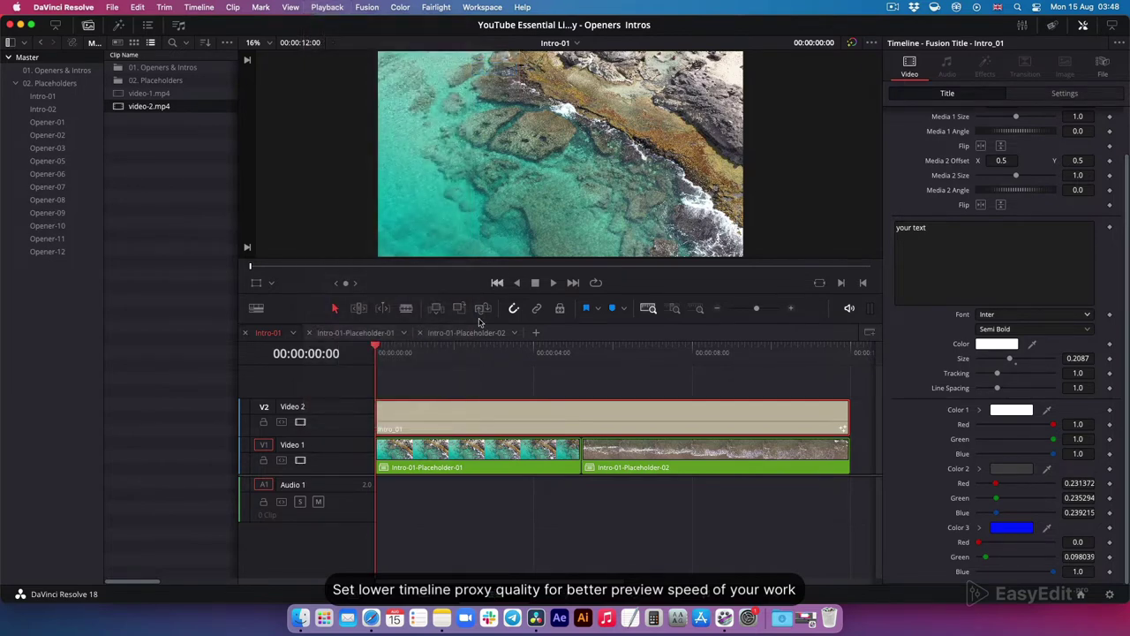
key("space")
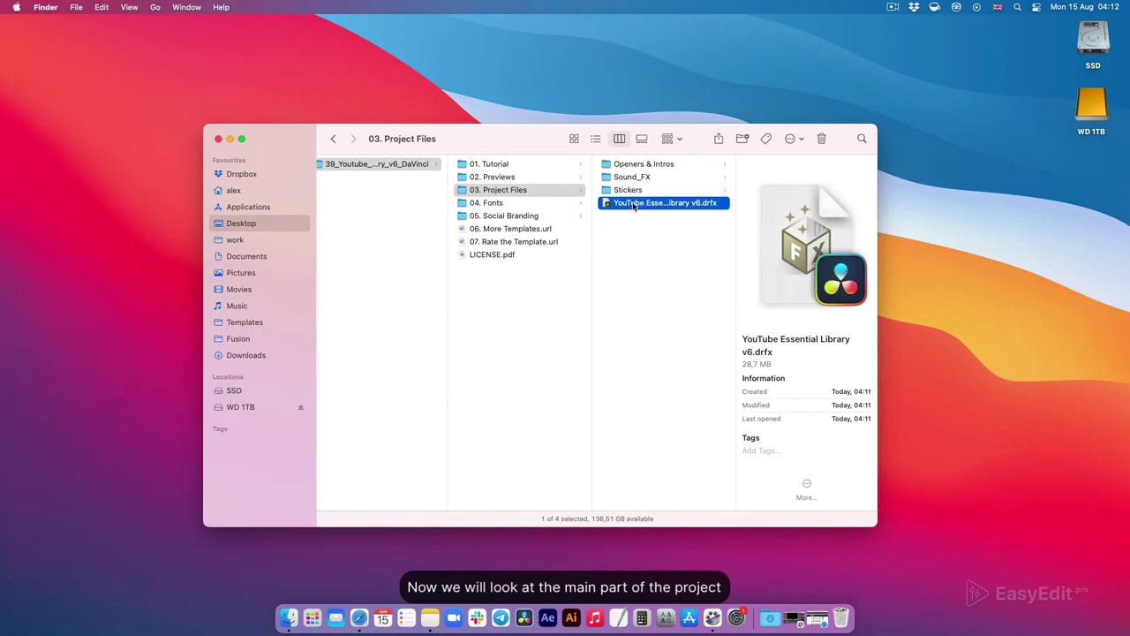
Step: Open YouTube Essential Library v6.drfx in Resolve to bring up the install prompt
right_click(632, 205)
left_click(646, 214)
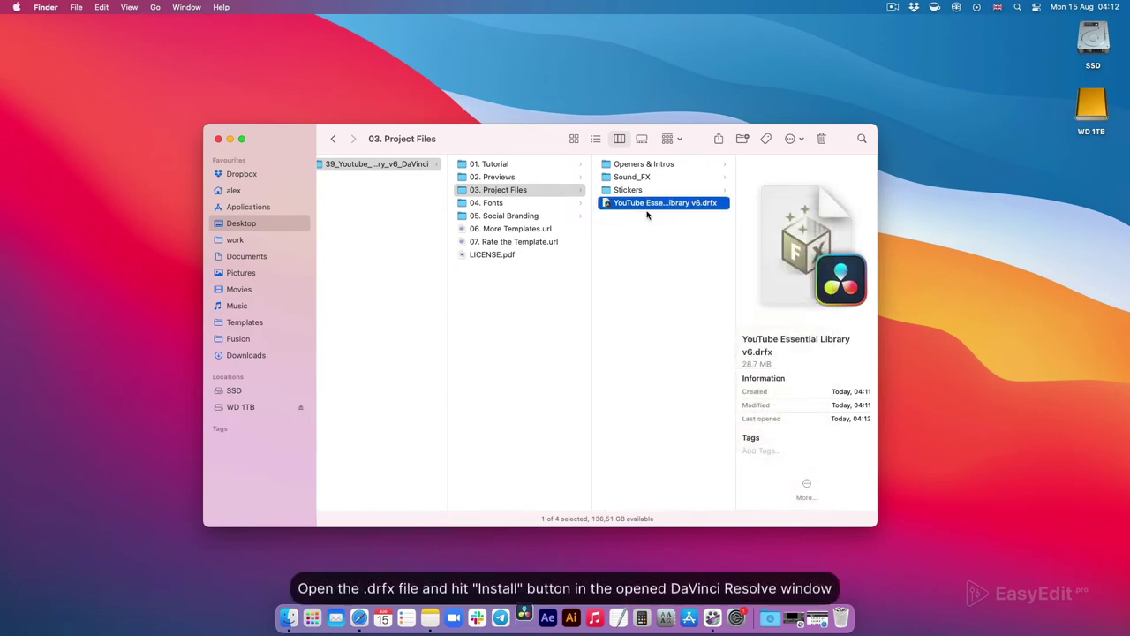
left_click(230, 138)
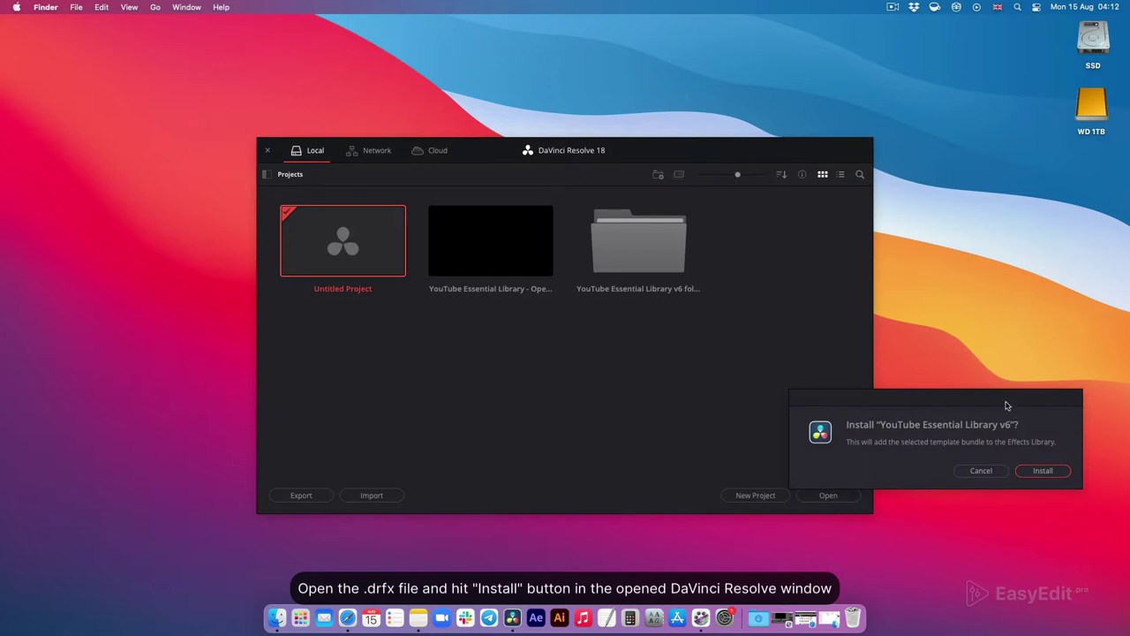
left_click_drag(1007, 406, 635, 262)
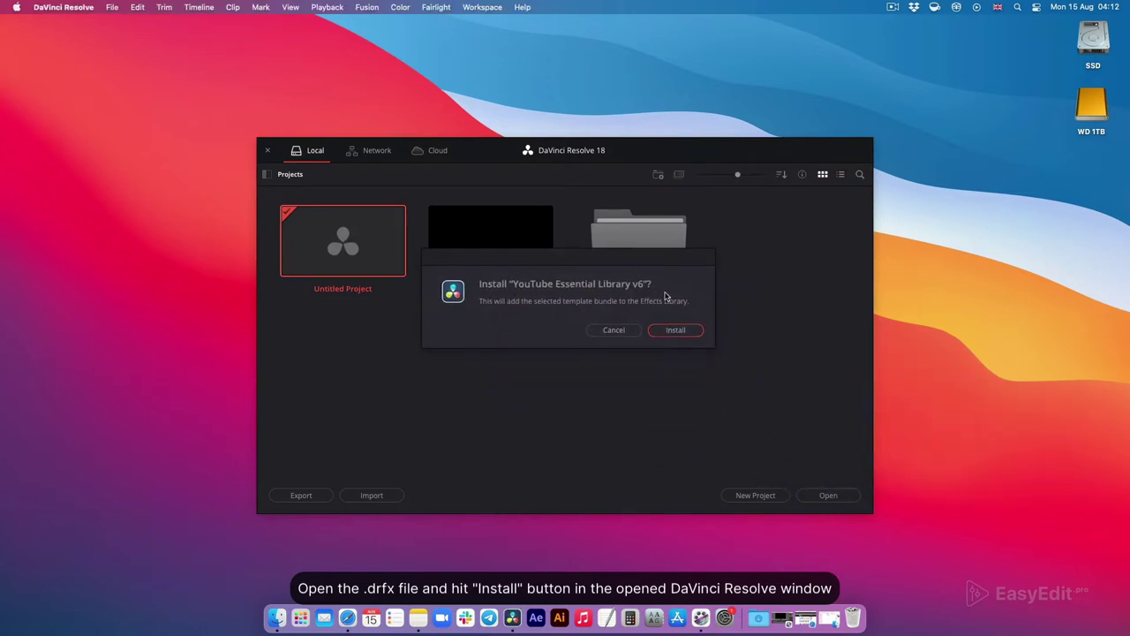
Step: Install the YouTube Essential Library v6 bundle and create a project named New Project
left_click(673, 330)
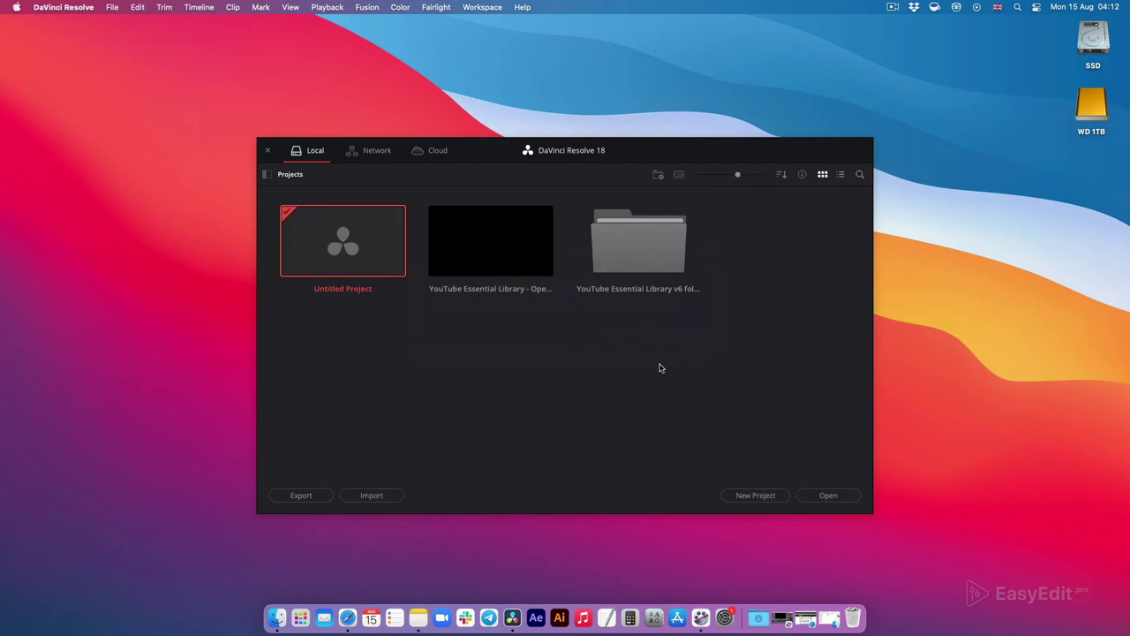
left_click(757, 497)
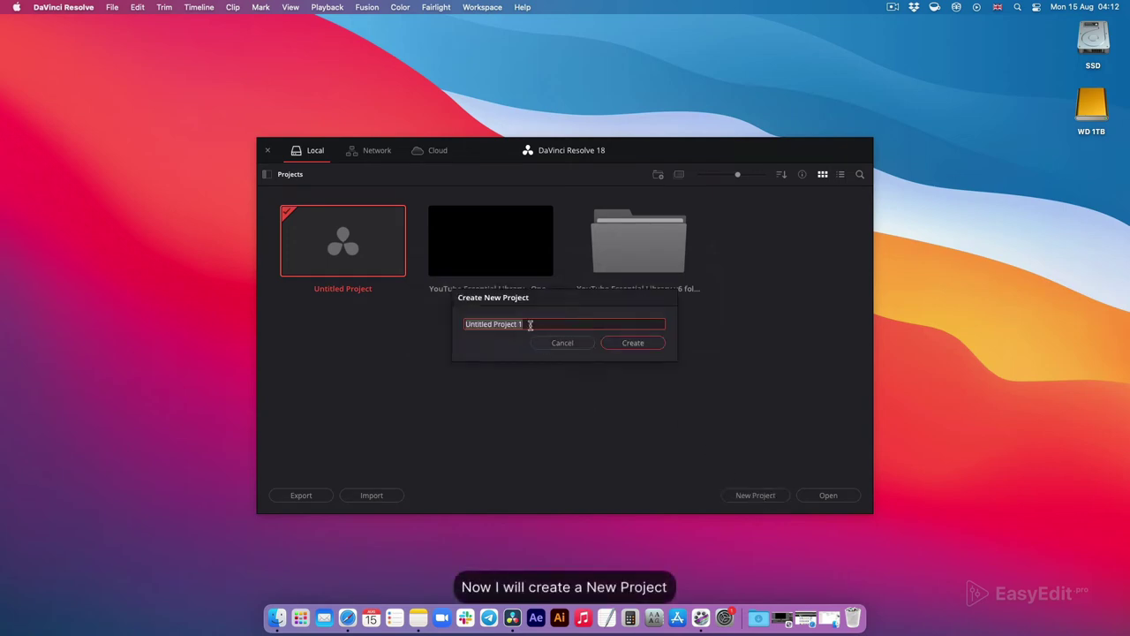
type("New Pro")
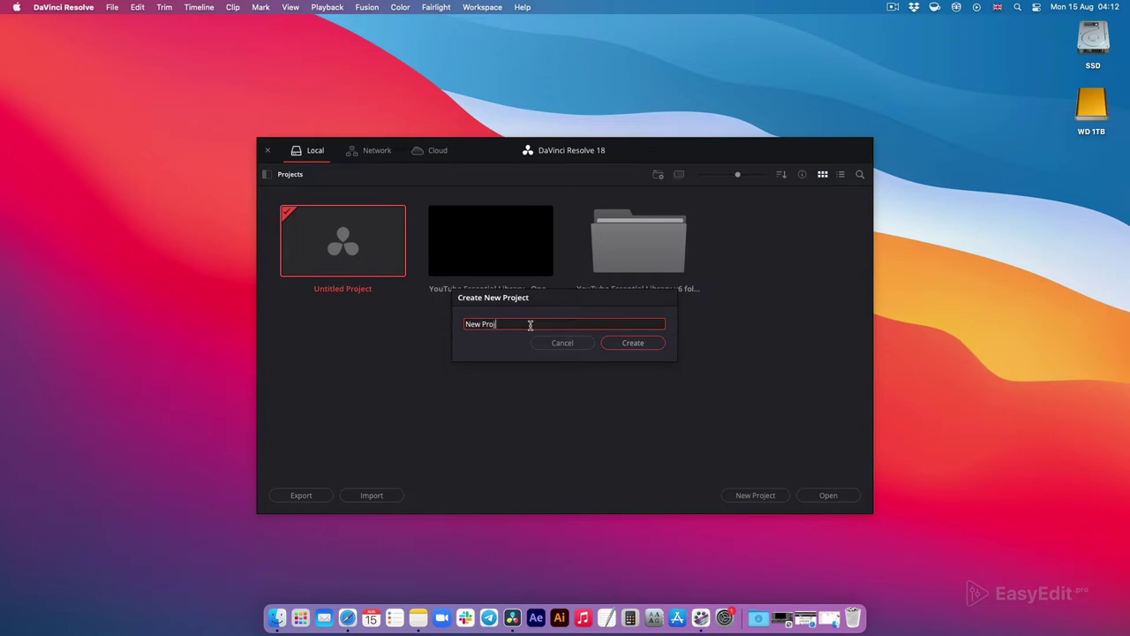
left_click(631, 343)
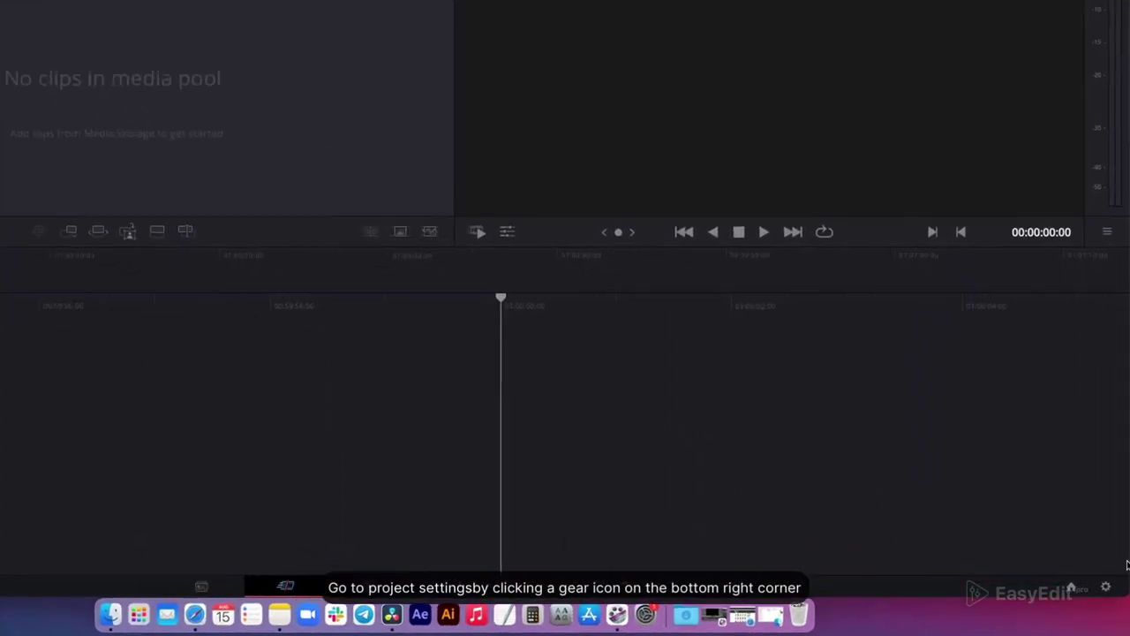
Step: Set the project timeline to 3840 x 2160 Ultra HD at 24 fps and save
left_click(1102, 580)
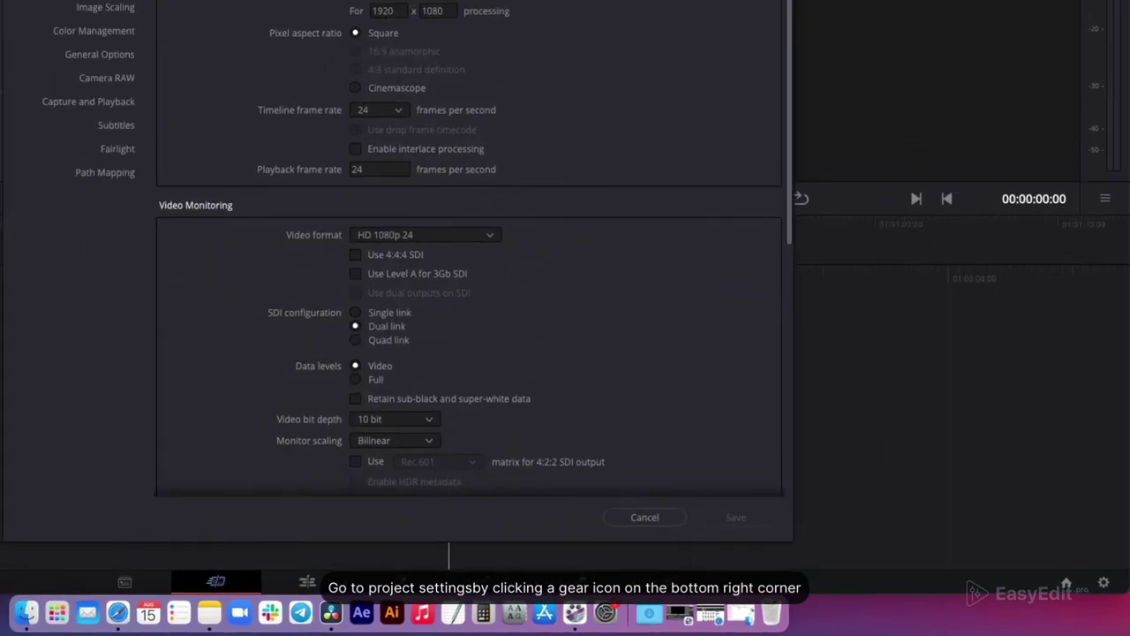
left_click(547, 108)
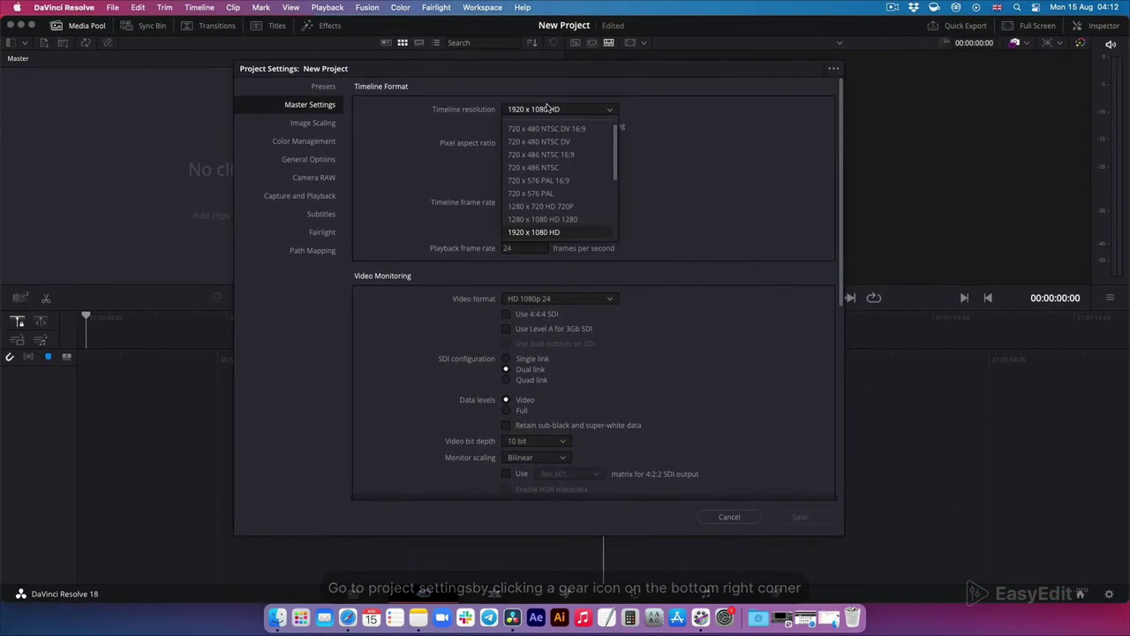
scroll(565, 216, "down", 2)
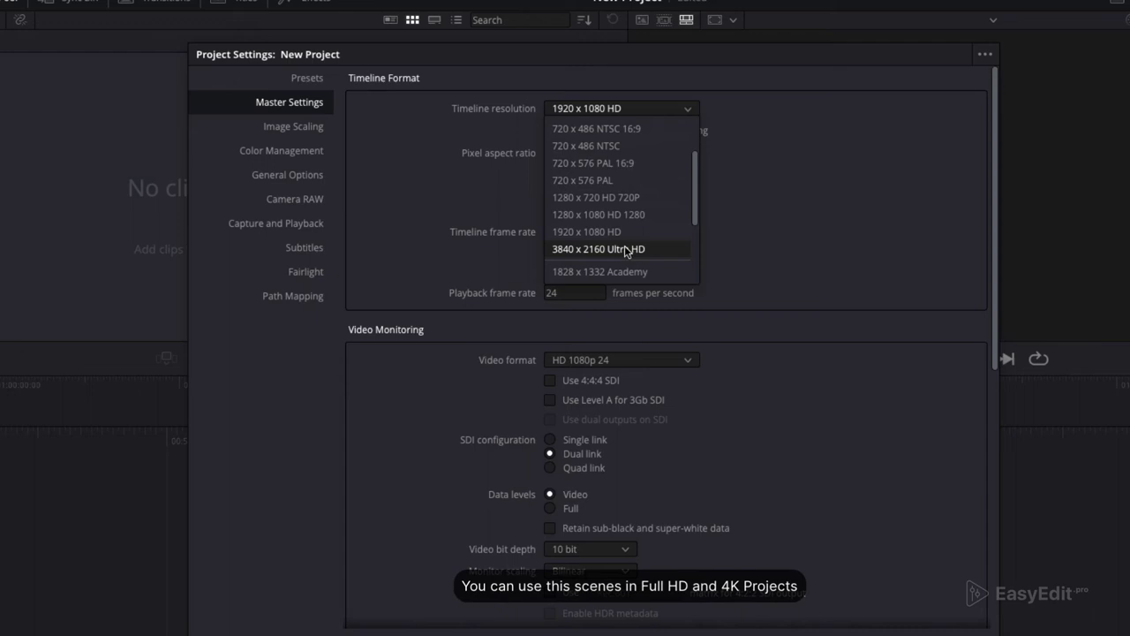
left_click(643, 250)
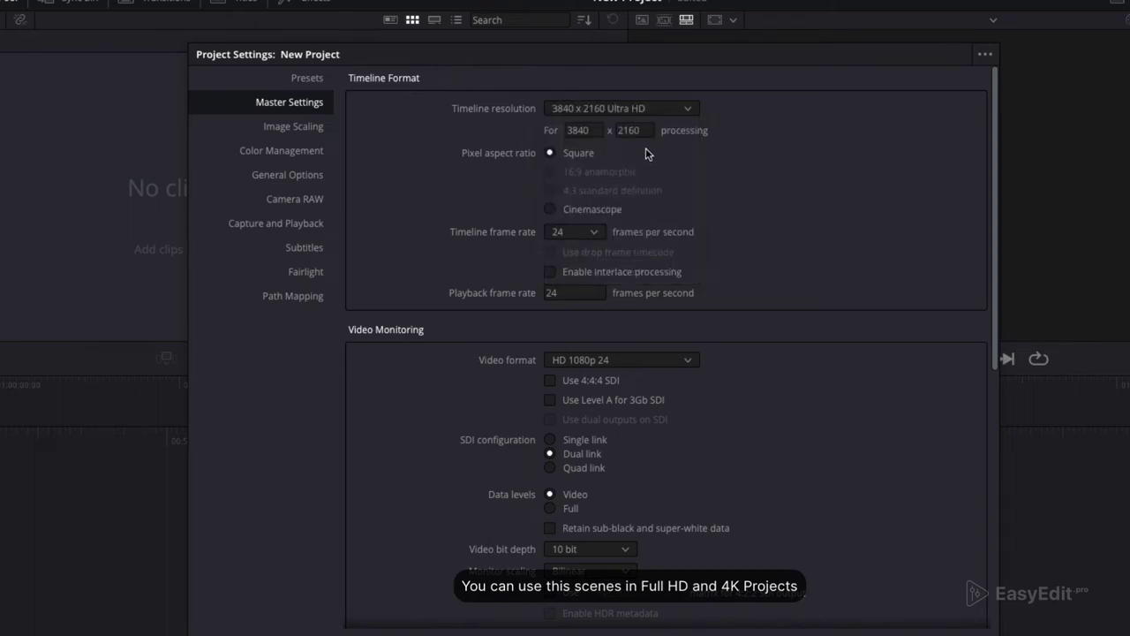
left_click(585, 229)
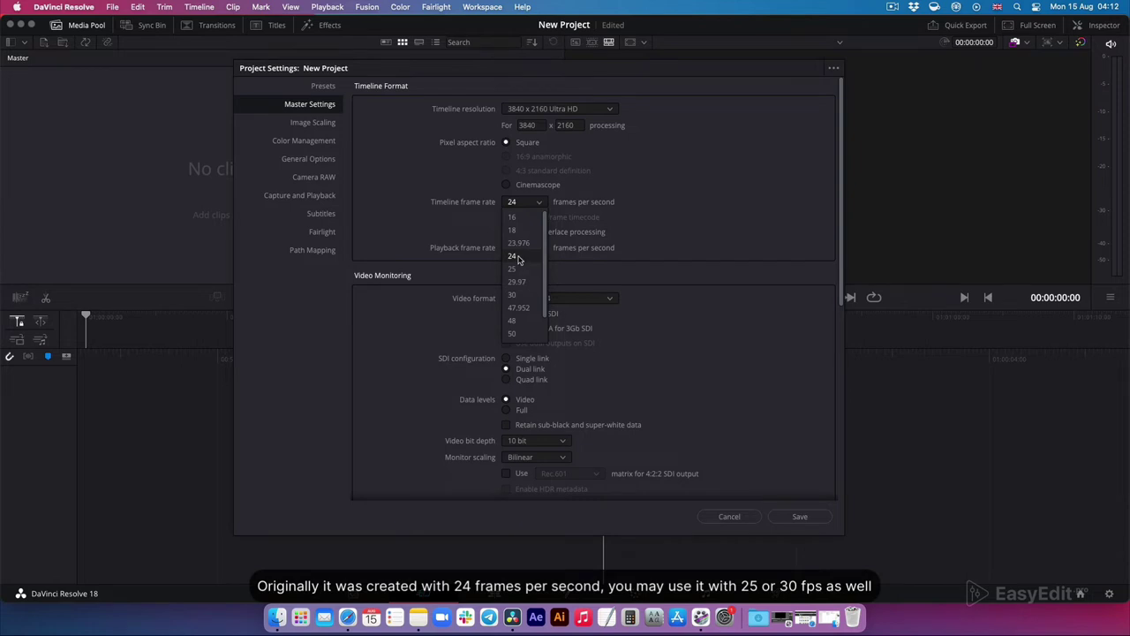
left_click(519, 257)
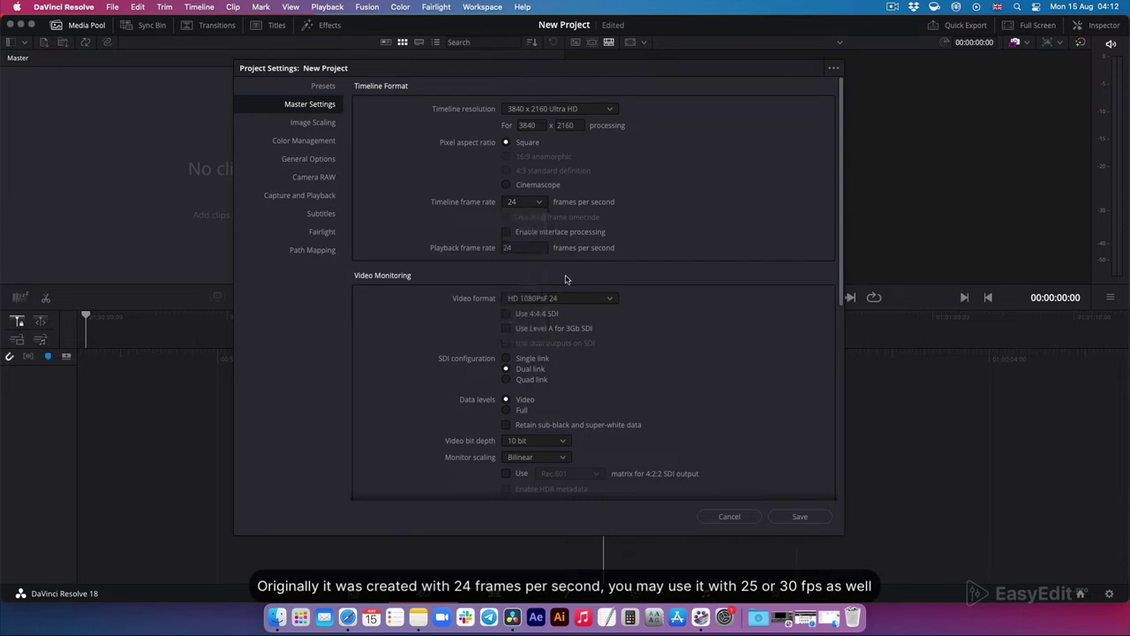
left_click(799, 516)
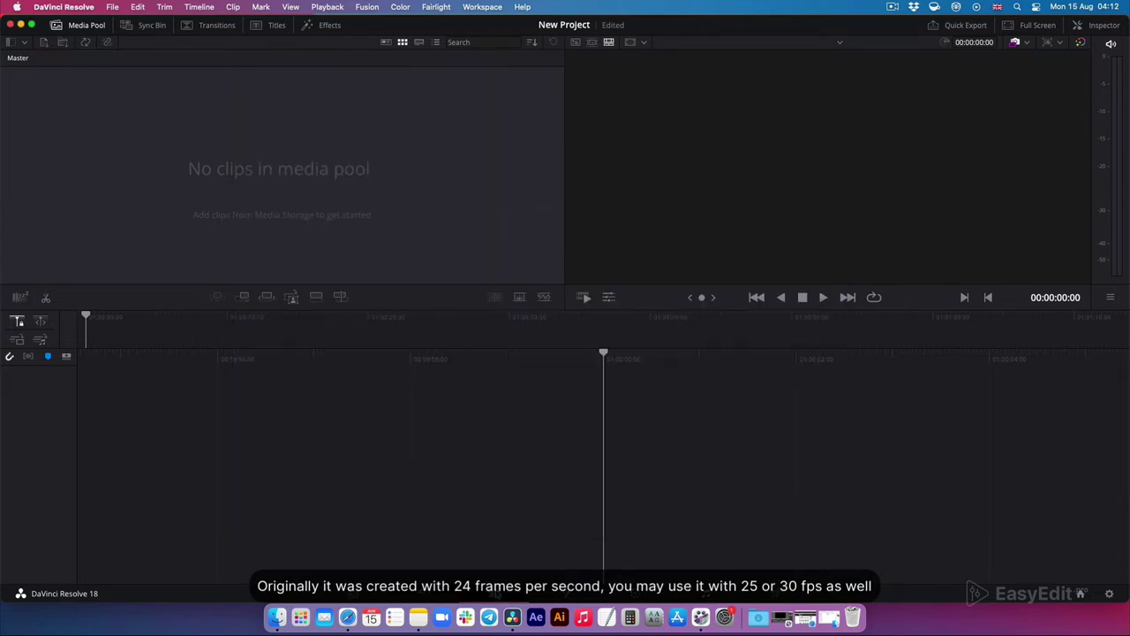
Step: Create an empty Timeline 1 from the Media Pool on the Edit page
left_click(497, 593)
left_click(110, 25)
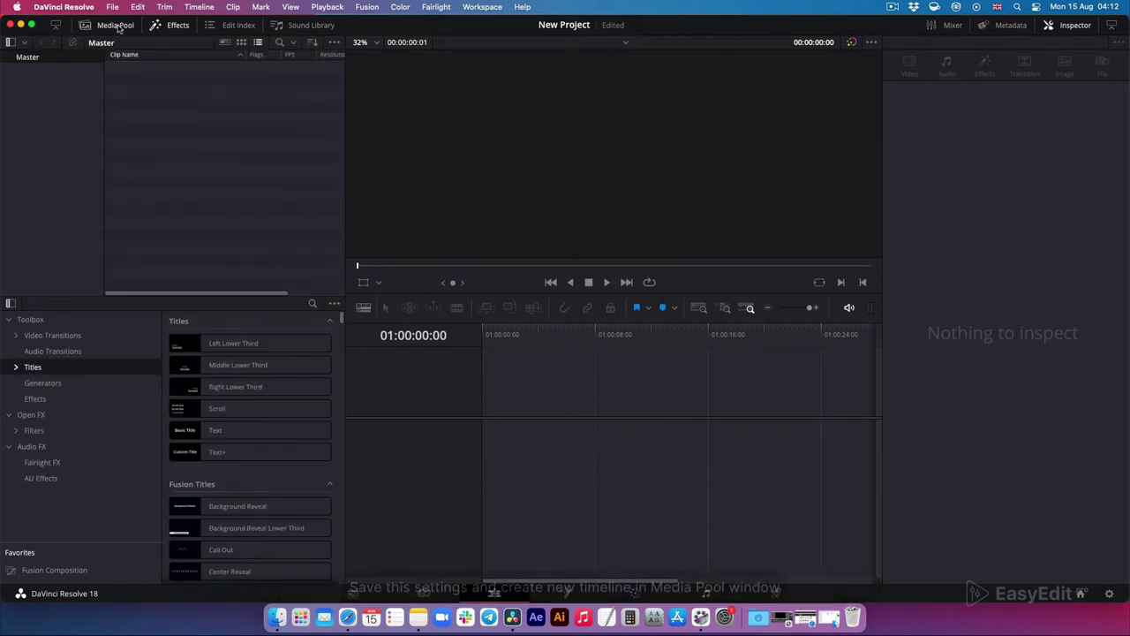
right_click(153, 119)
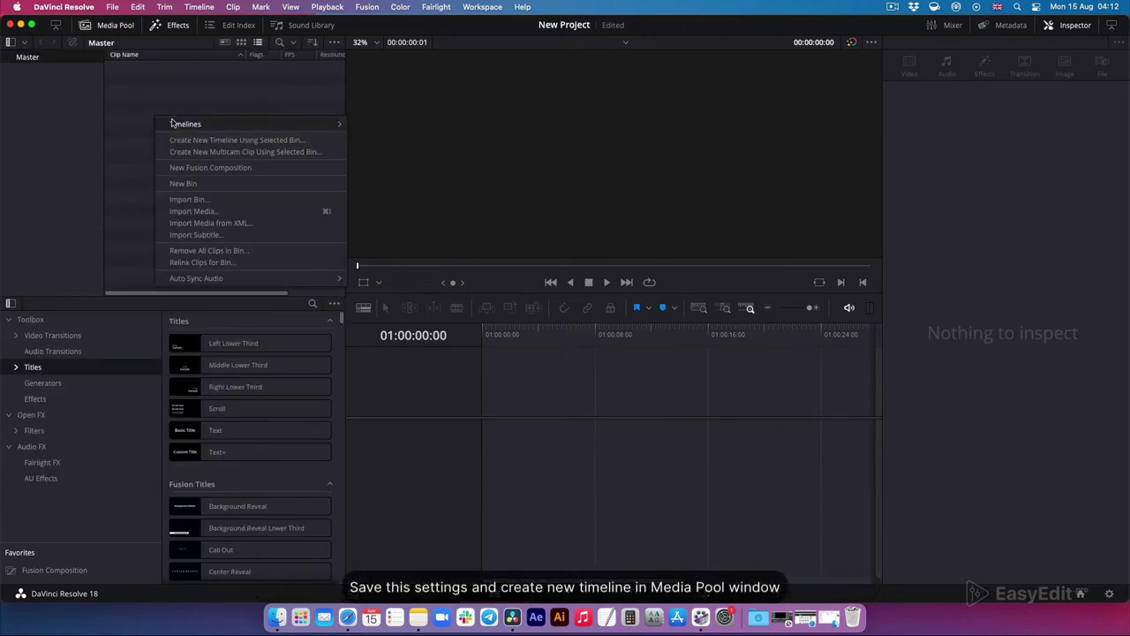
mouse_move(181, 124)
left_click(404, 122)
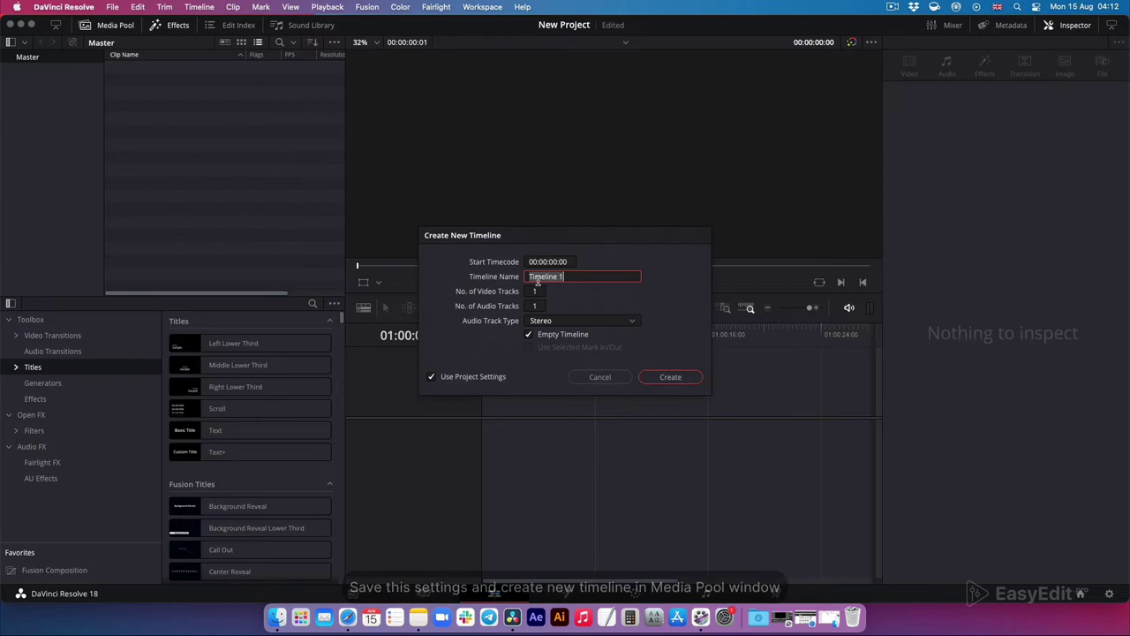
left_click(671, 378)
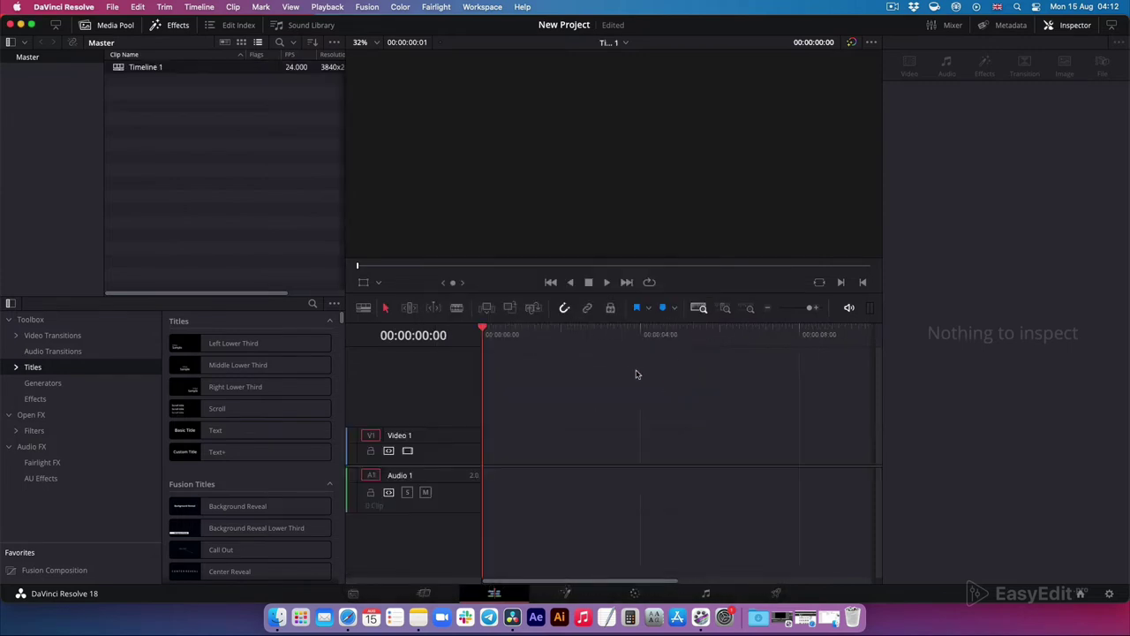
Step: Expand Titles to the EasyEdit - YouTube Essential Library category folders
left_click(113, 25)
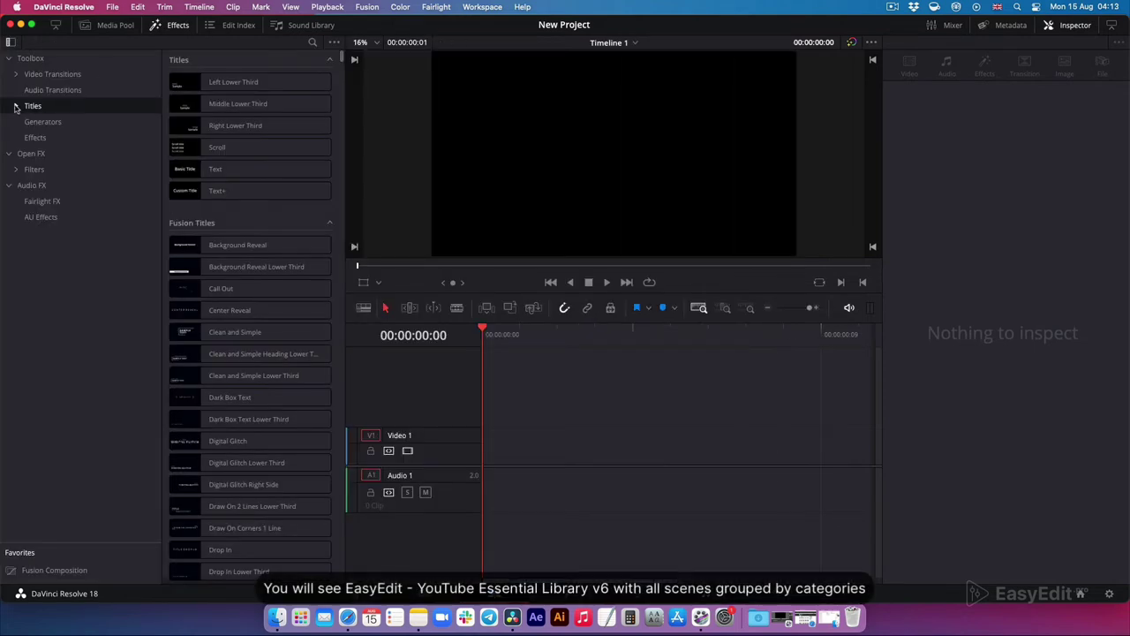
left_click(15, 106)
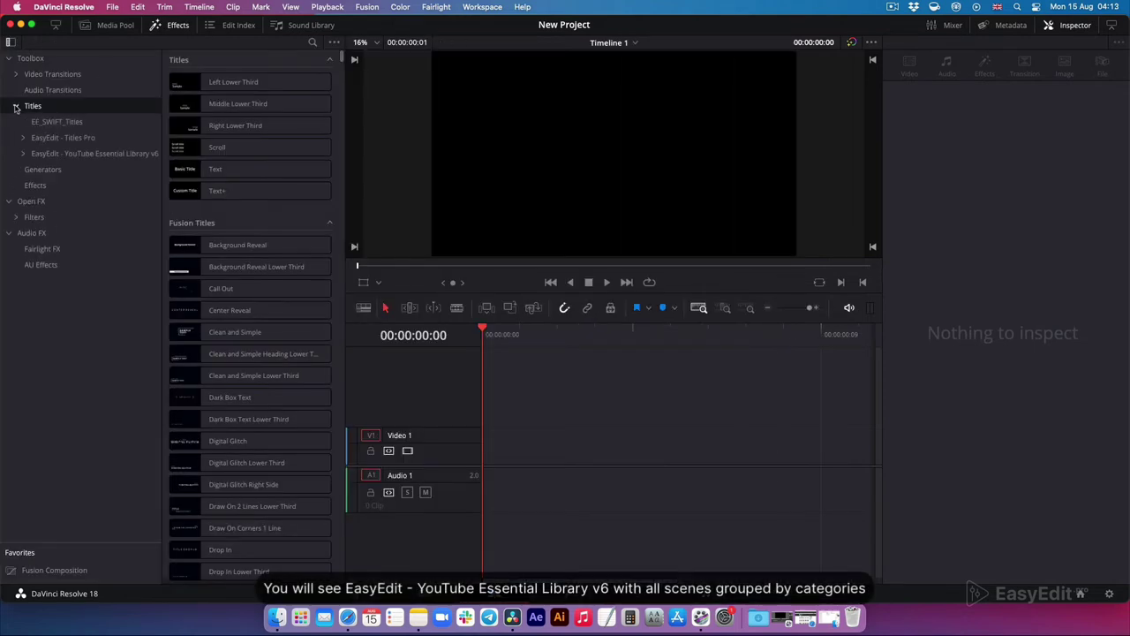
left_click(94, 153)
left_click(23, 154)
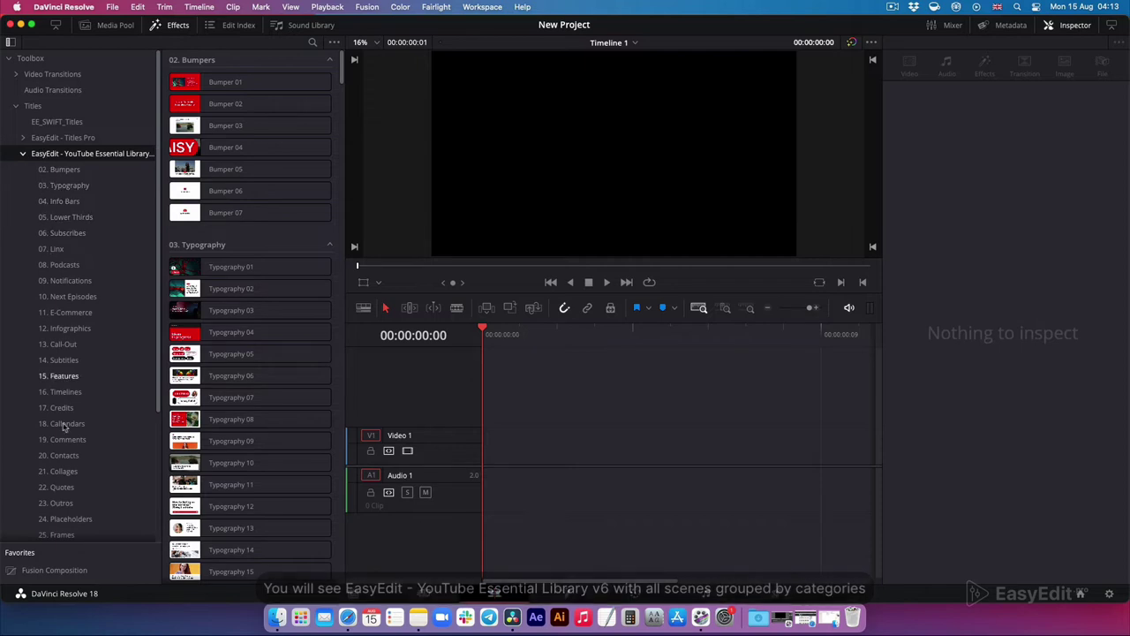
Step: Browse the Bumpers, Typography, Info Bars, Lower Thirds, Subscribes, Linx, Podcasts and Next Episodes titles
left_click(66, 171)
left_click(72, 186)
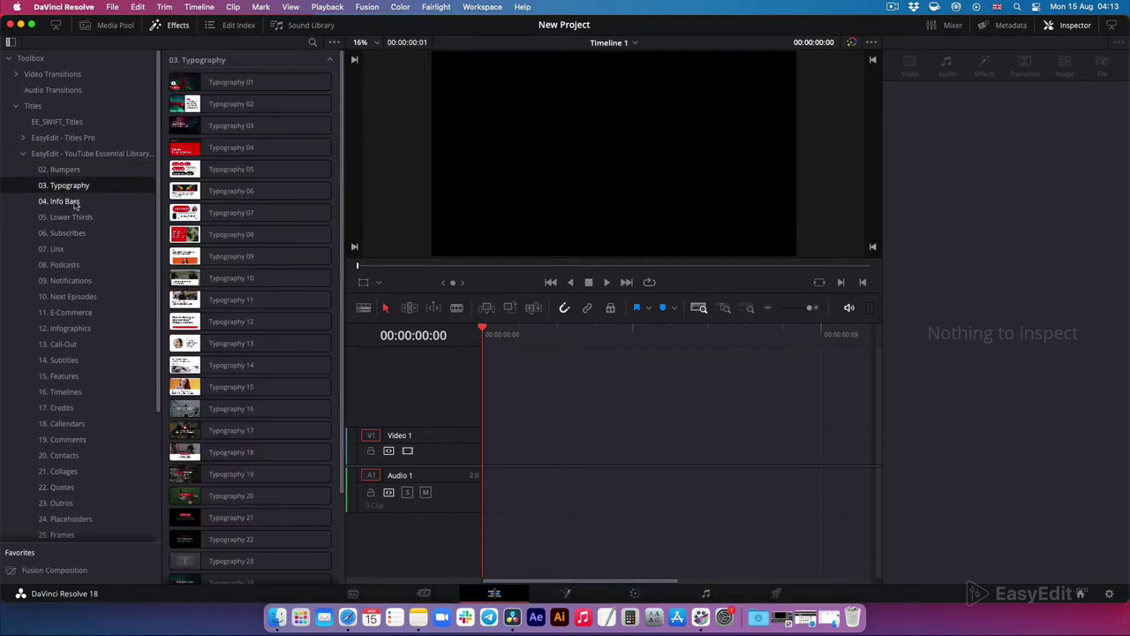
left_click(76, 203)
left_click(78, 217)
left_click(77, 233)
left_click(77, 249)
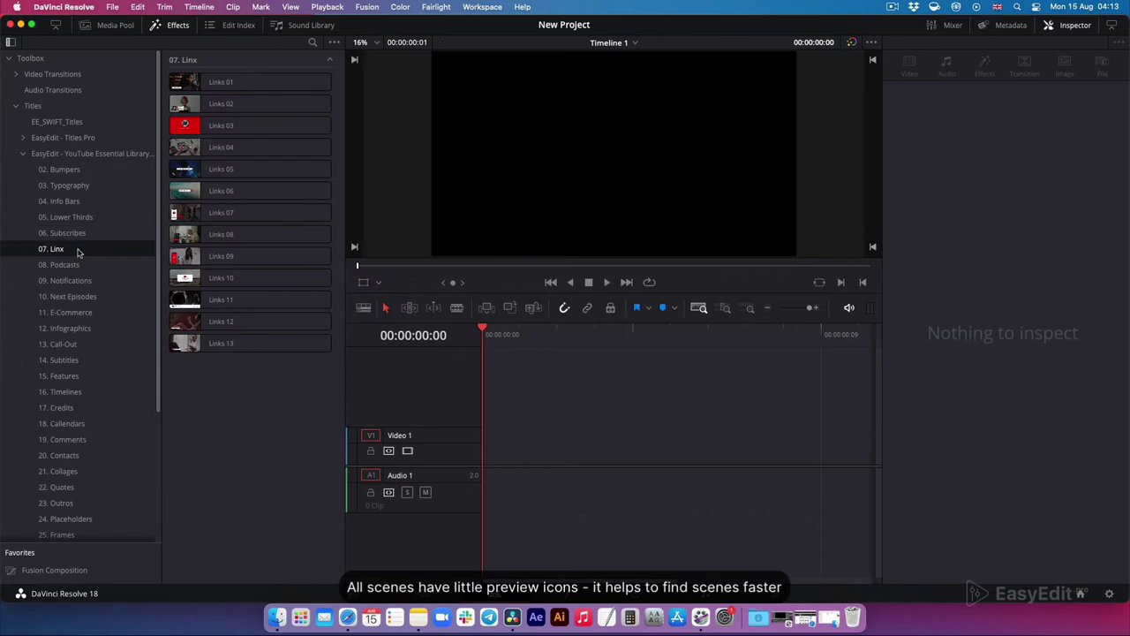
left_click(78, 265)
left_click(81, 297)
left_click(66, 154)
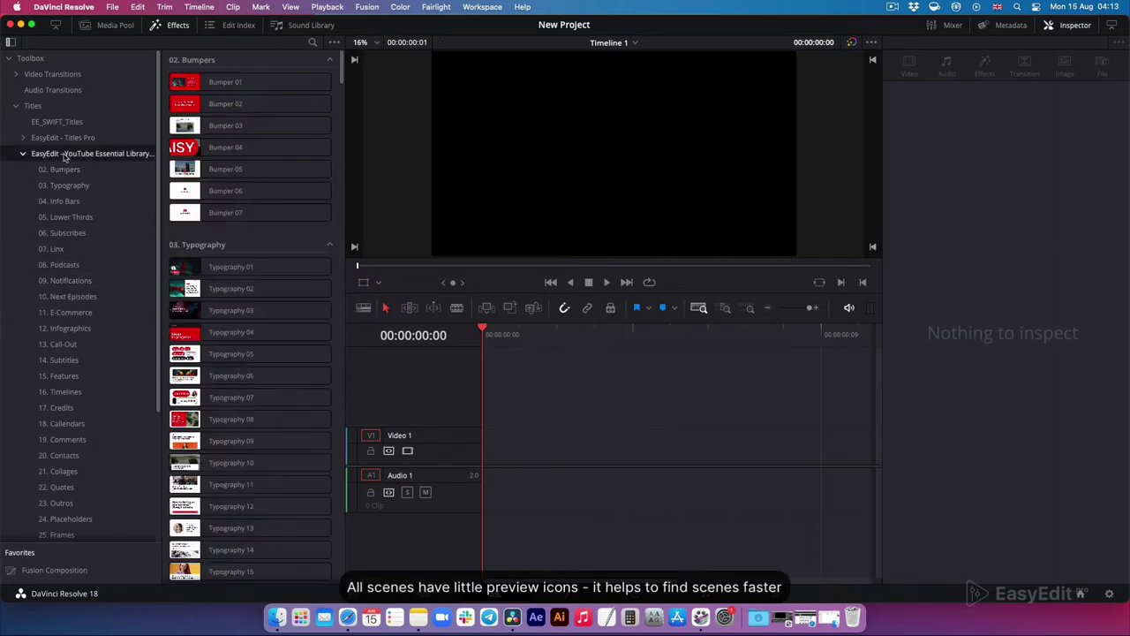
Step: Scroll to the 07. Linx titles and preview the animated Links thumbnails
scroll(262, 256, "down", 20)
scroll(263, 260, "down", 20)
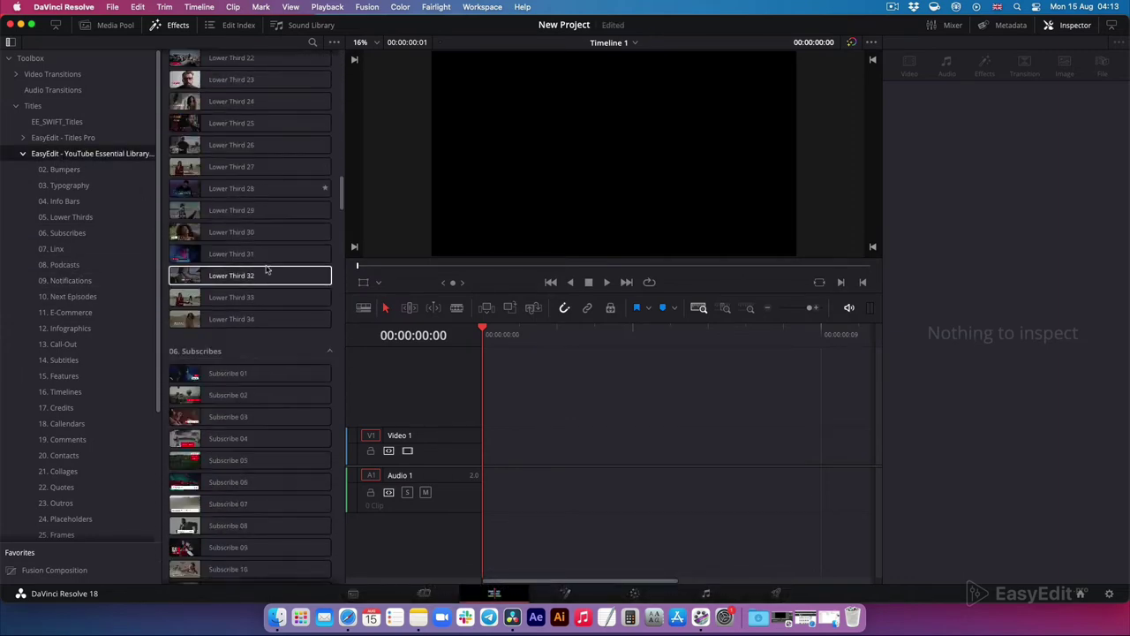
scroll(277, 288, "down", 20)
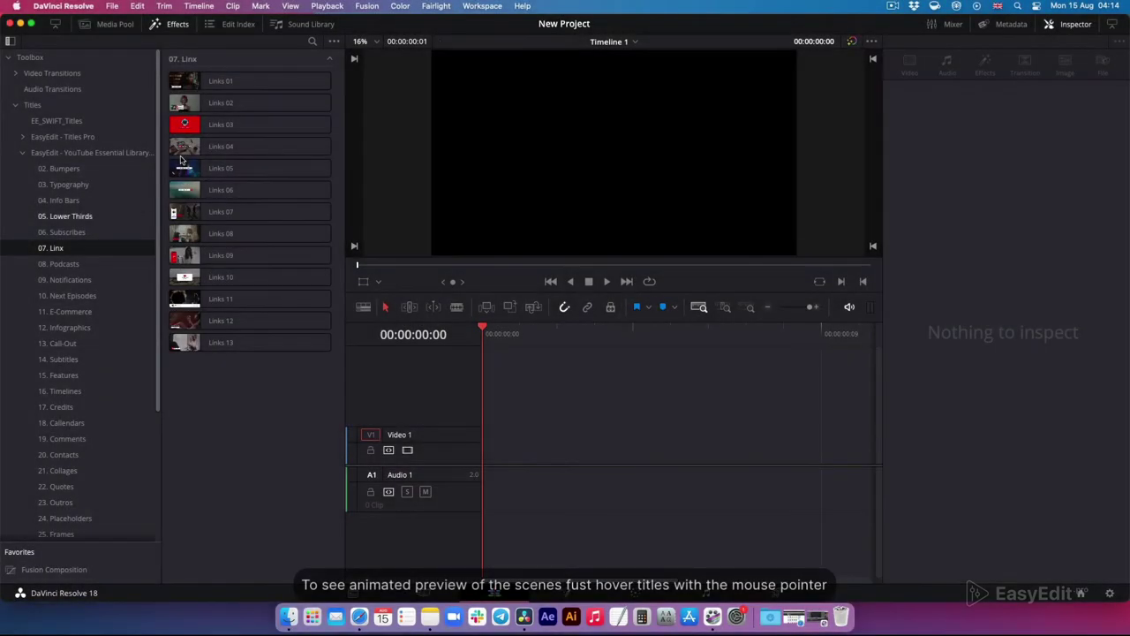
mouse_move(176, 83)
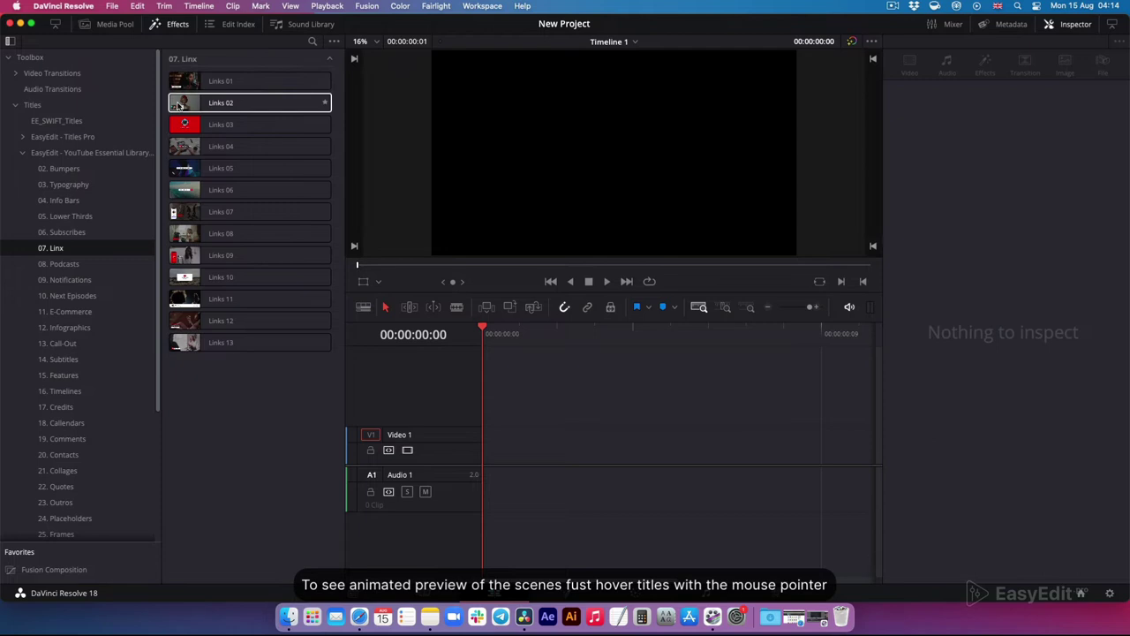
mouse_move(223, 104)
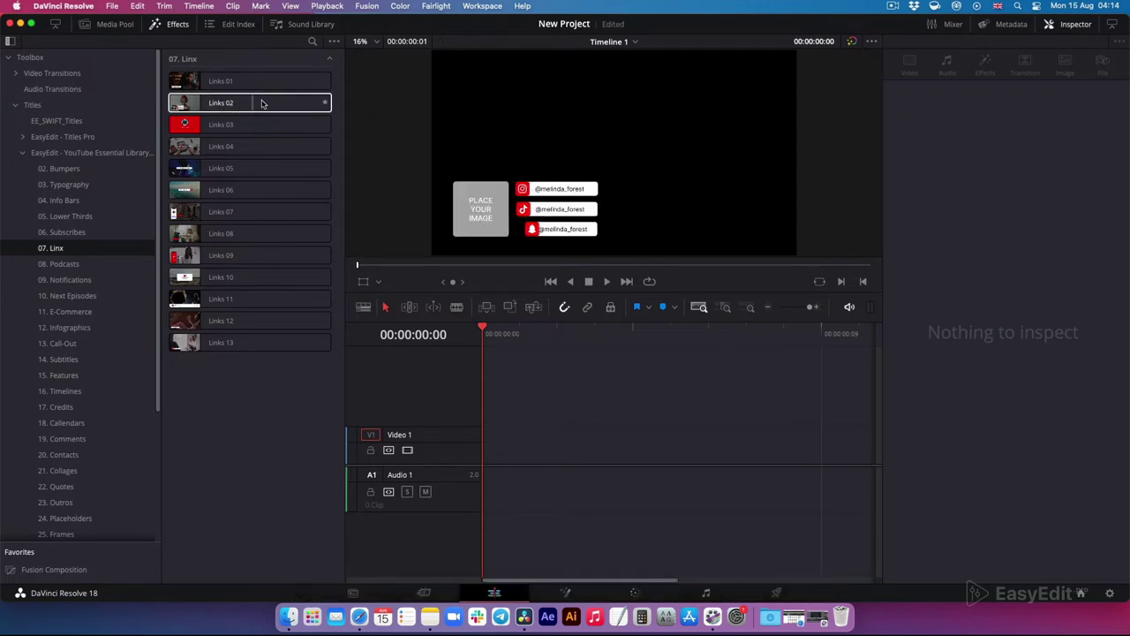
mouse_move(272, 145)
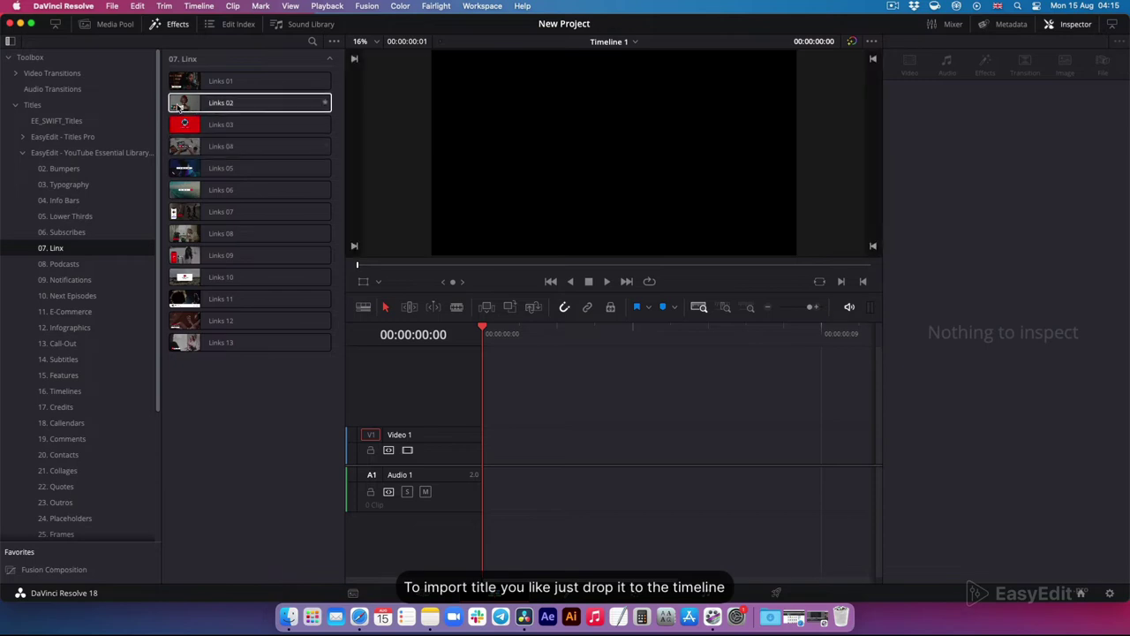
Step: Drop the Links 02 title onto Video 1 and preview its opening animation
left_click_drag(220, 104, 503, 442)
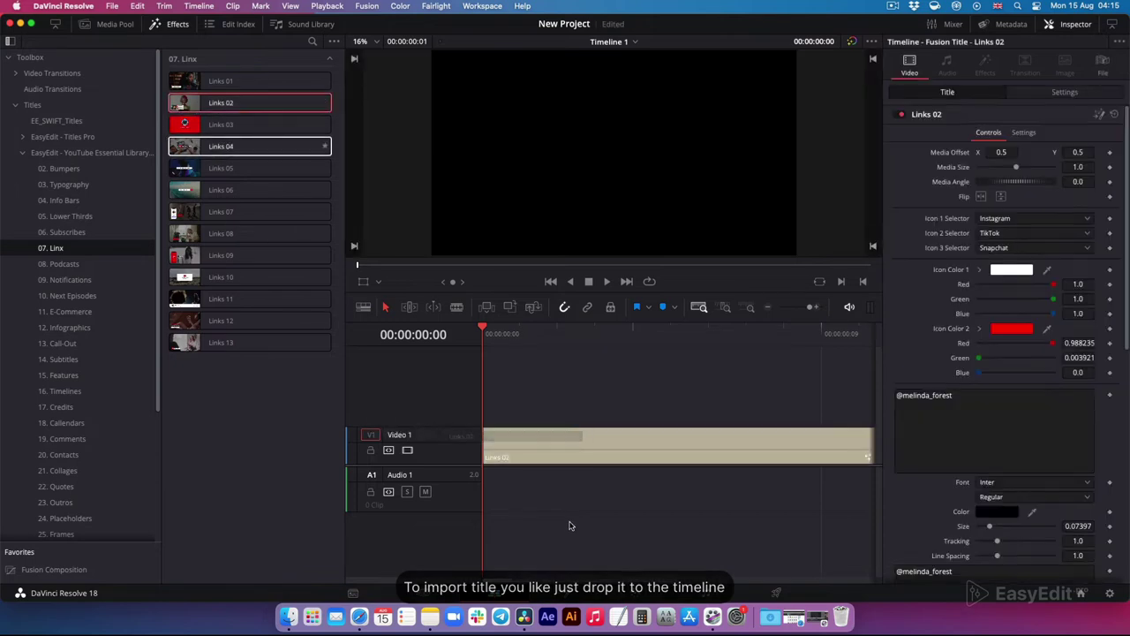
left_click_drag(488, 334, 668, 348)
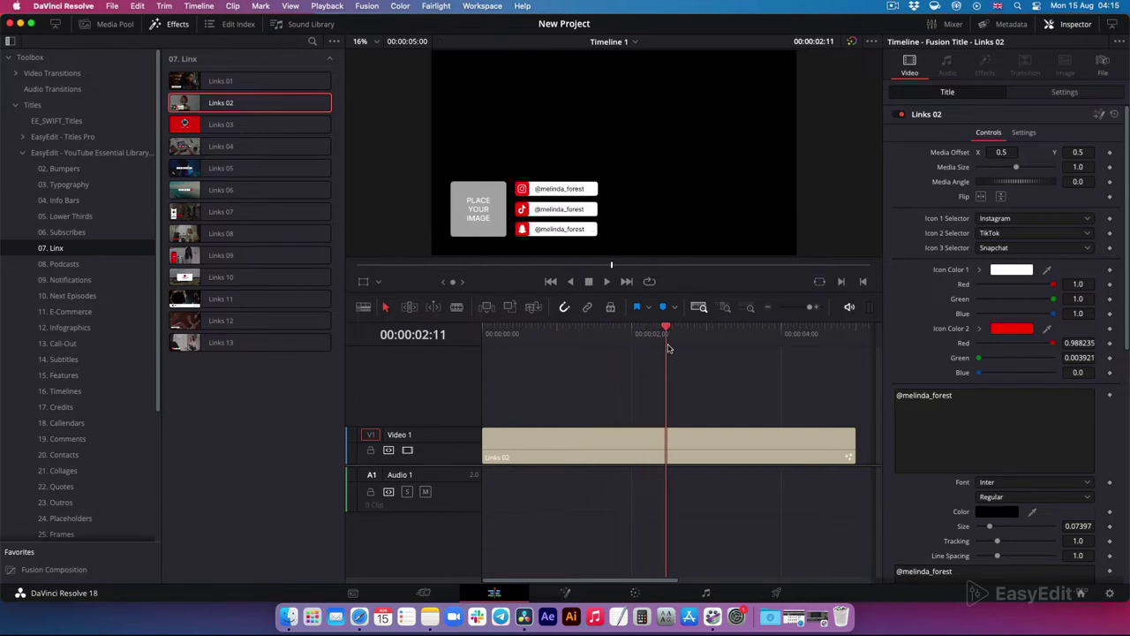
left_click(658, 446)
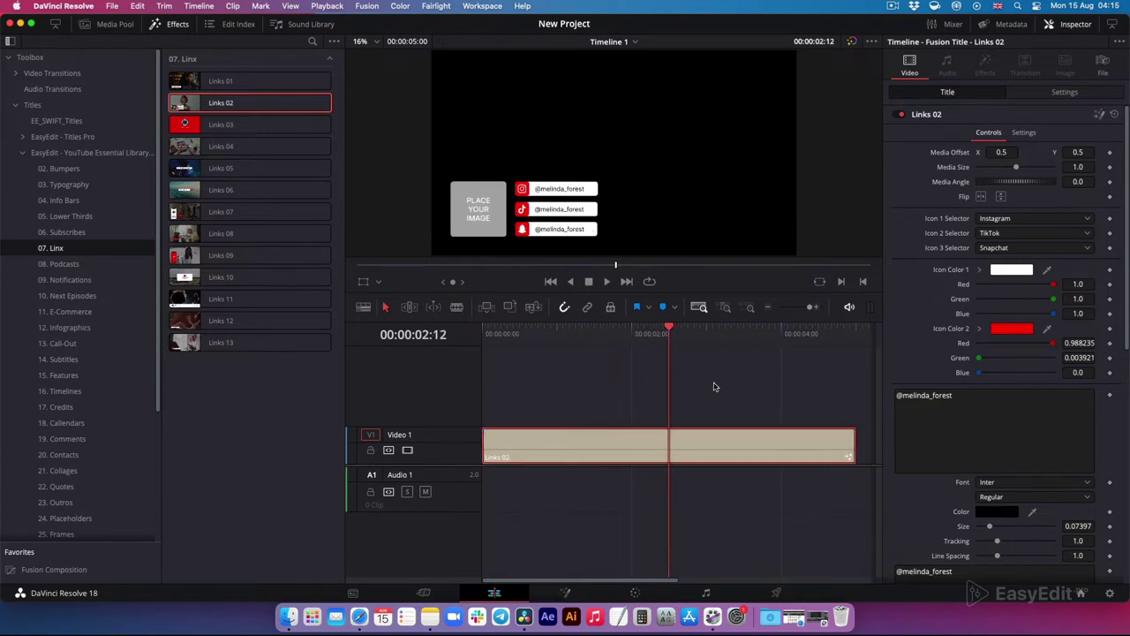
scroll(808, 311, "down", 5)
scroll(811, 309, "up", 1)
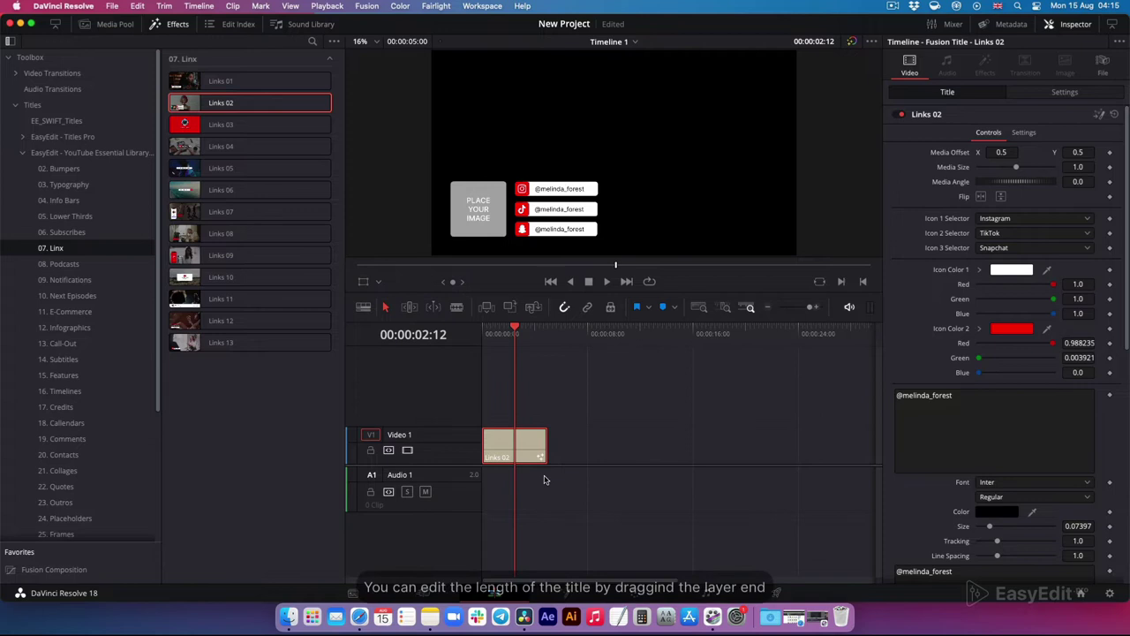
Step: Stretch the Links 02 clip out, then trim it back to about 18 seconds
left_click_drag(544, 444, 779, 443)
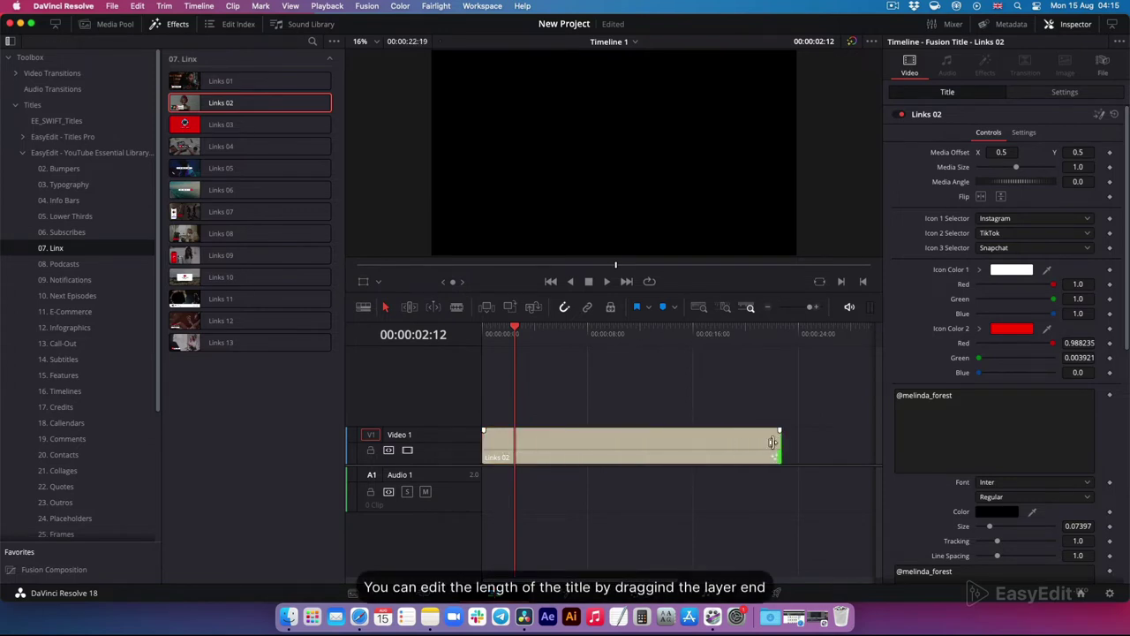
left_click(551, 337)
left_click_drag(568, 343, 693, 332)
left_click_drag(782, 447, 732, 446)
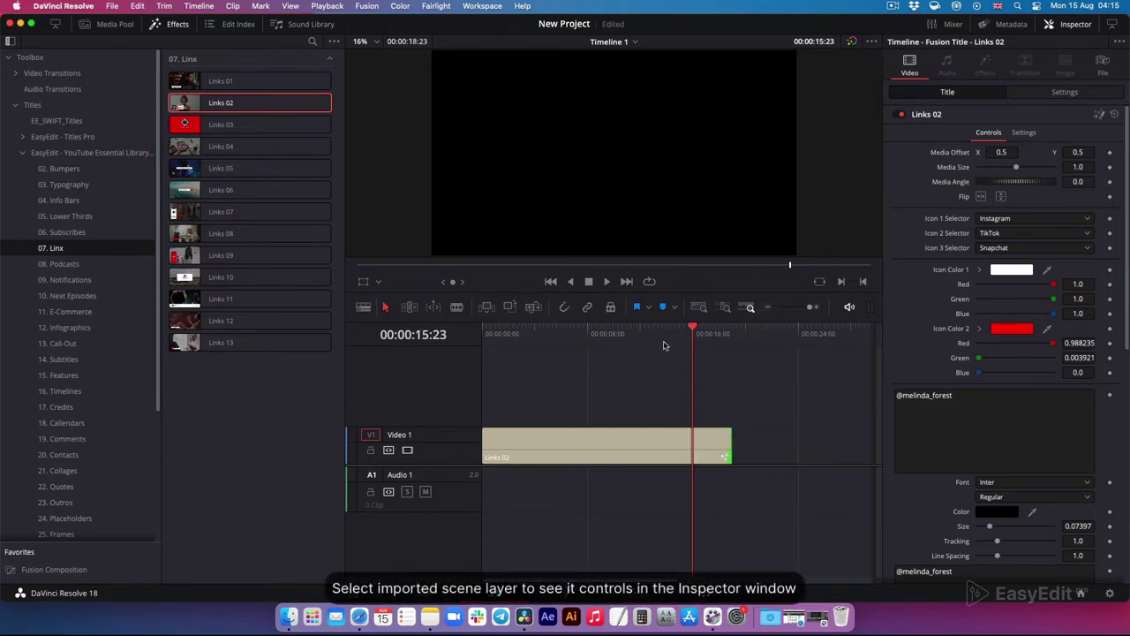
Step: Set the Links 02 Icon 1 and Icon 2 Selectors to Facebook and YouTube
left_click(590, 341)
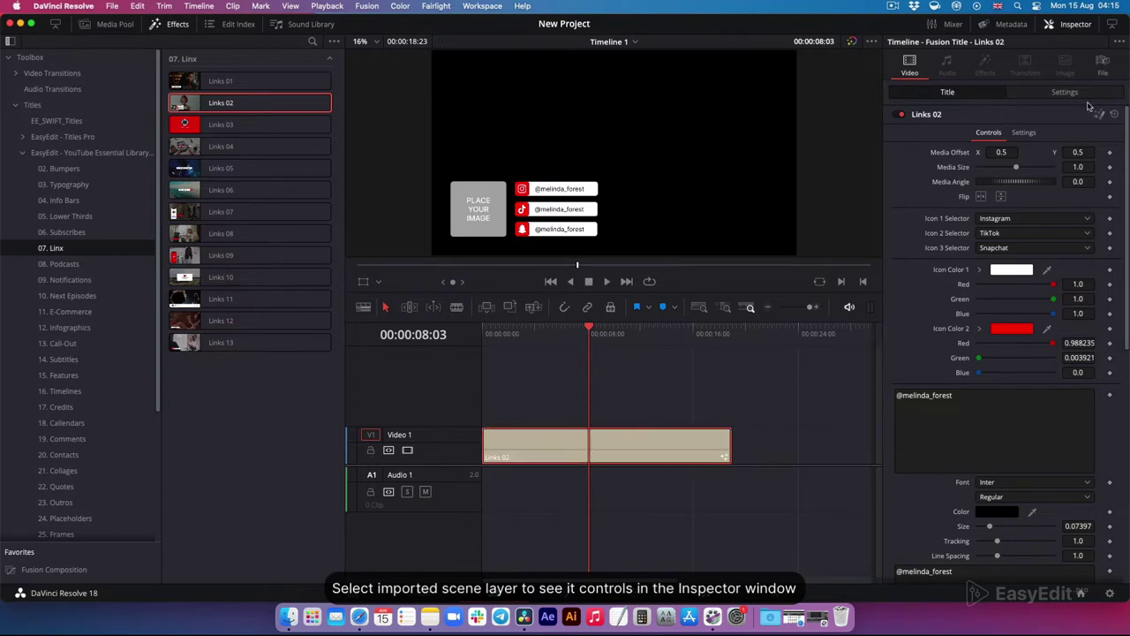
left_click(1079, 32)
left_click(1079, 32)
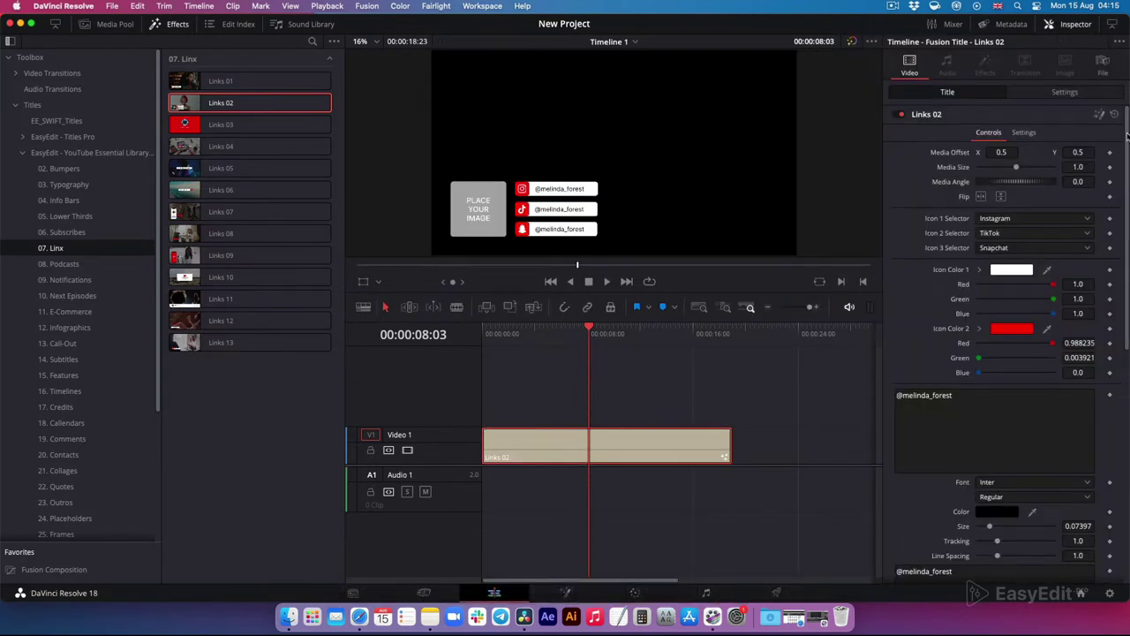
left_click_drag(1128, 138, 1126, 230)
scroll(987, 316, "down", 3)
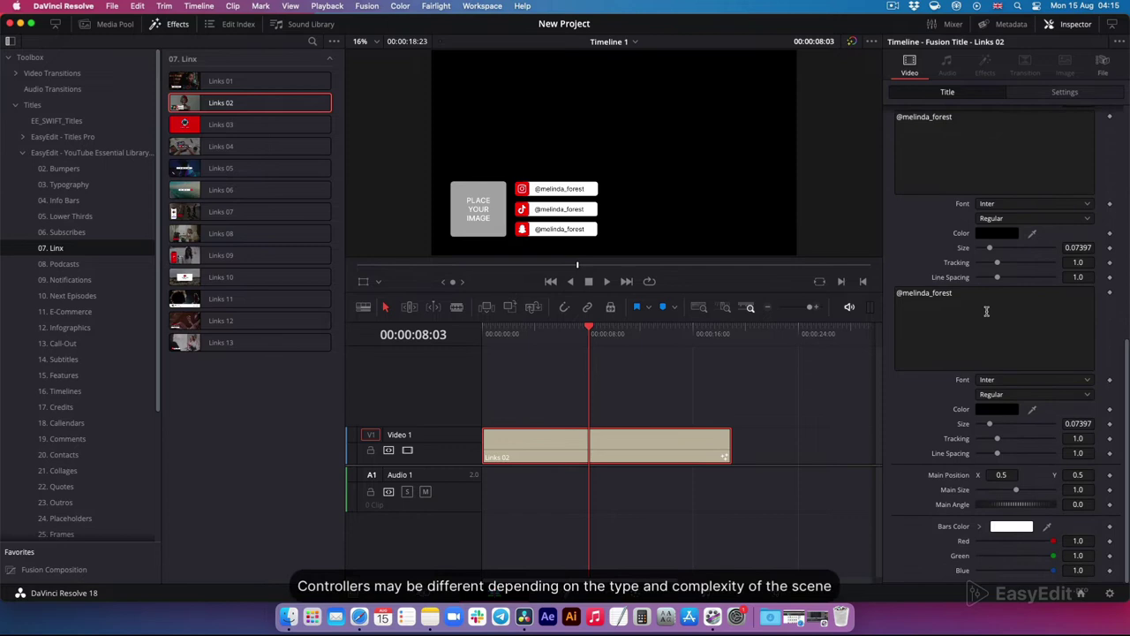
scroll(989, 300, "up", 5)
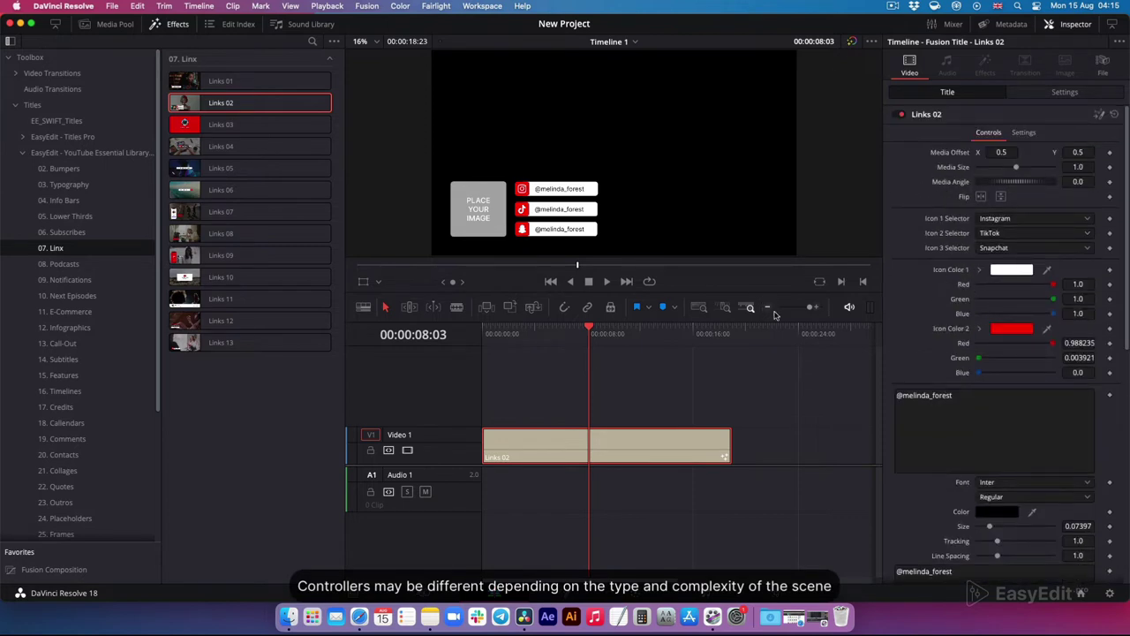
left_click(1029, 218)
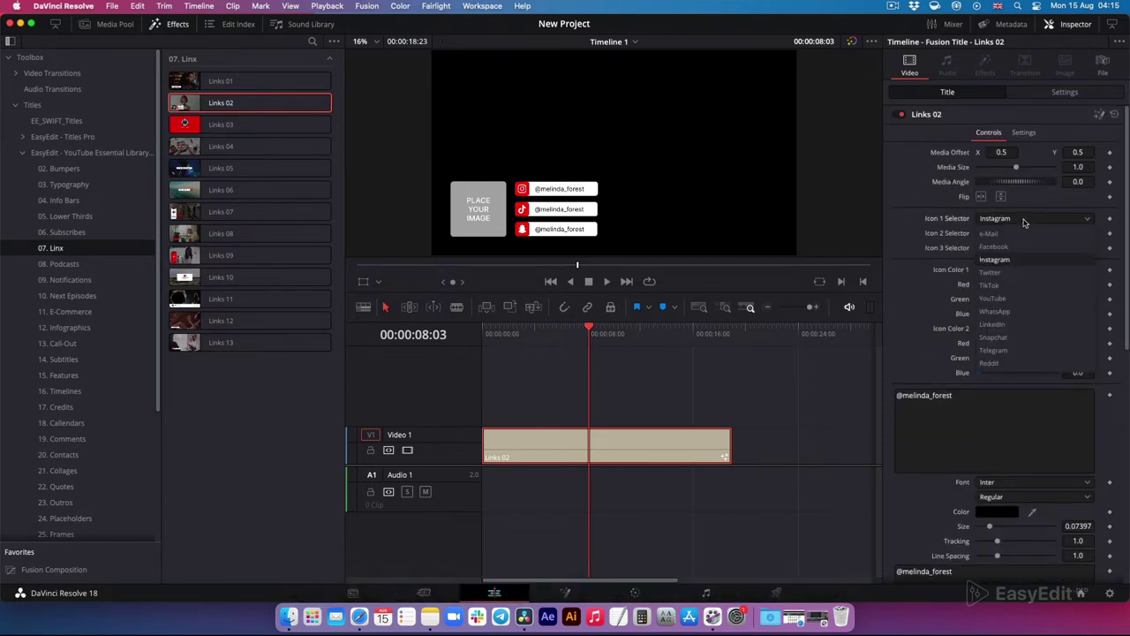
left_click(1020, 245)
left_click(1019, 233)
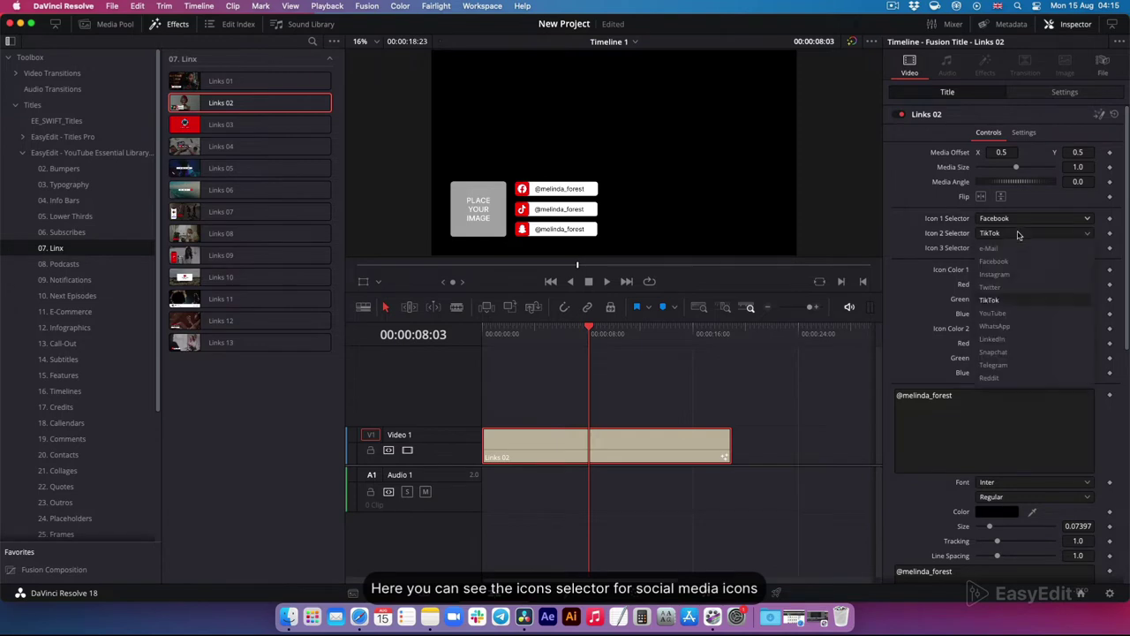
left_click(995, 313)
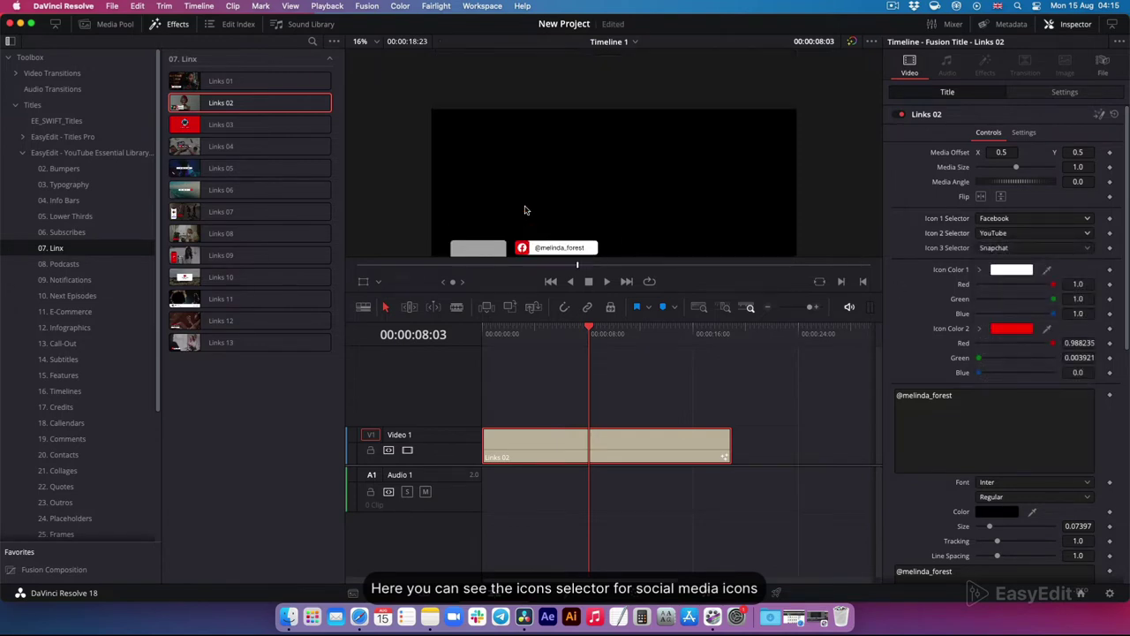
Step: Set the Icon 3 Selector to Twitter
scroll(525, 209, "up", 3)
left_click_drag(524, 217, 624, 127)
left_click(996, 250)
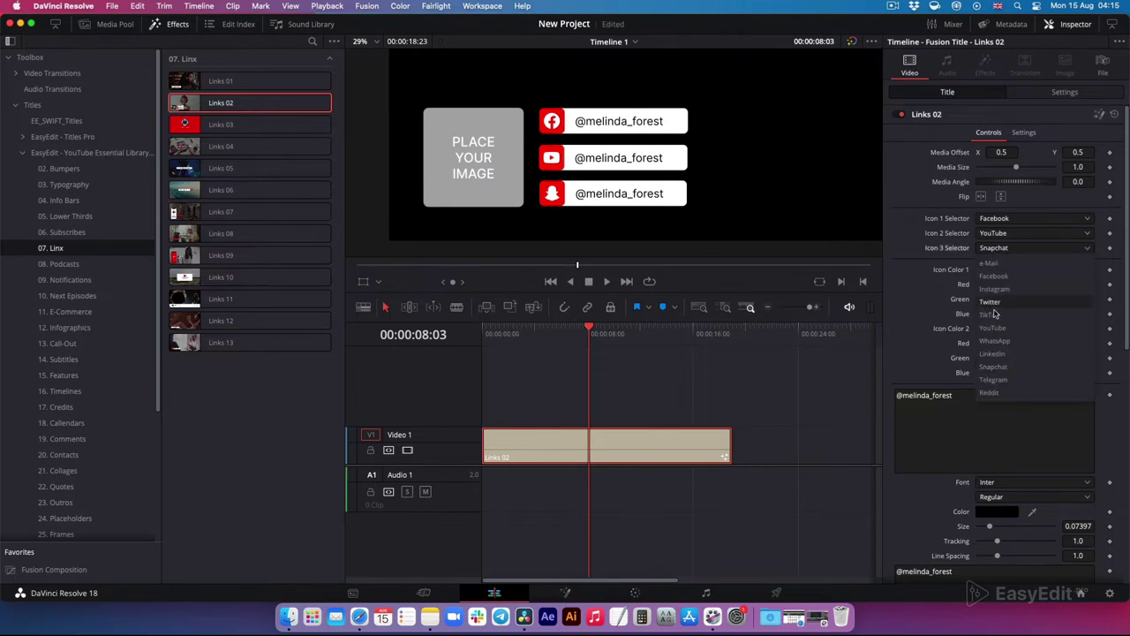
left_click(993, 302)
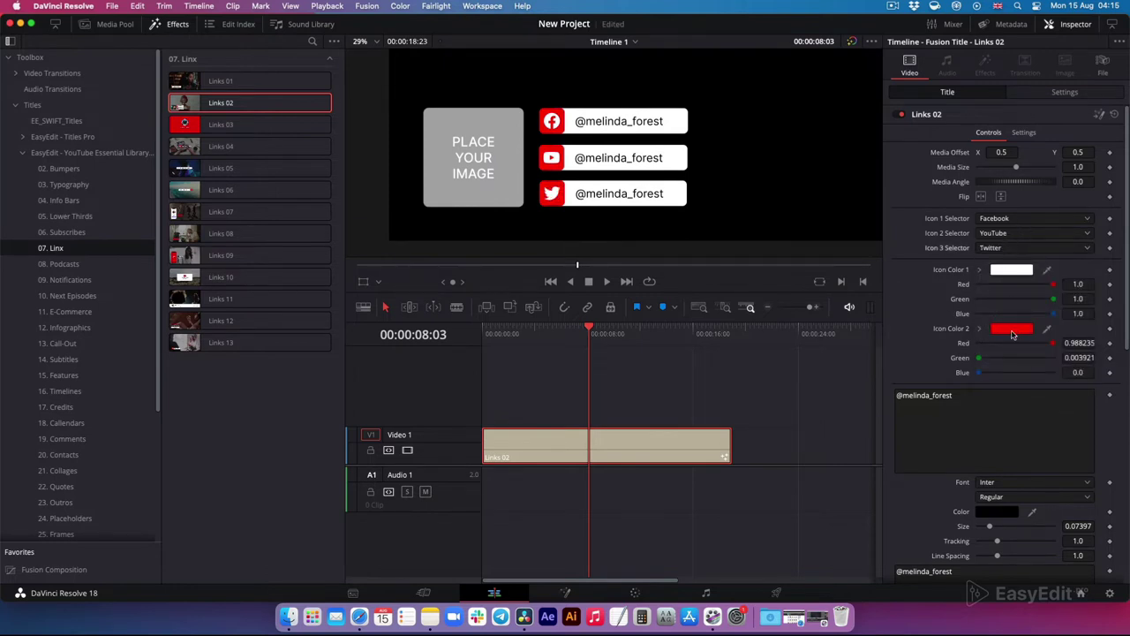
Step: Colour the icon squares blue, and the icon symbols and name bars light blue
left_click(1013, 333)
left_click(861, 340)
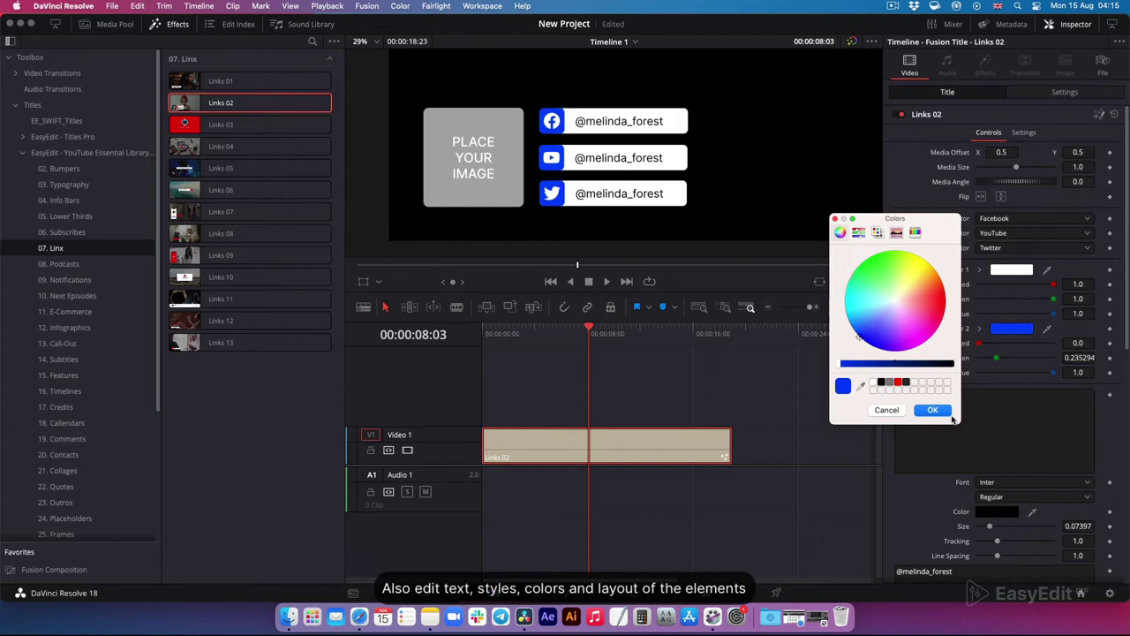
left_click(936, 410)
left_click(1003, 273)
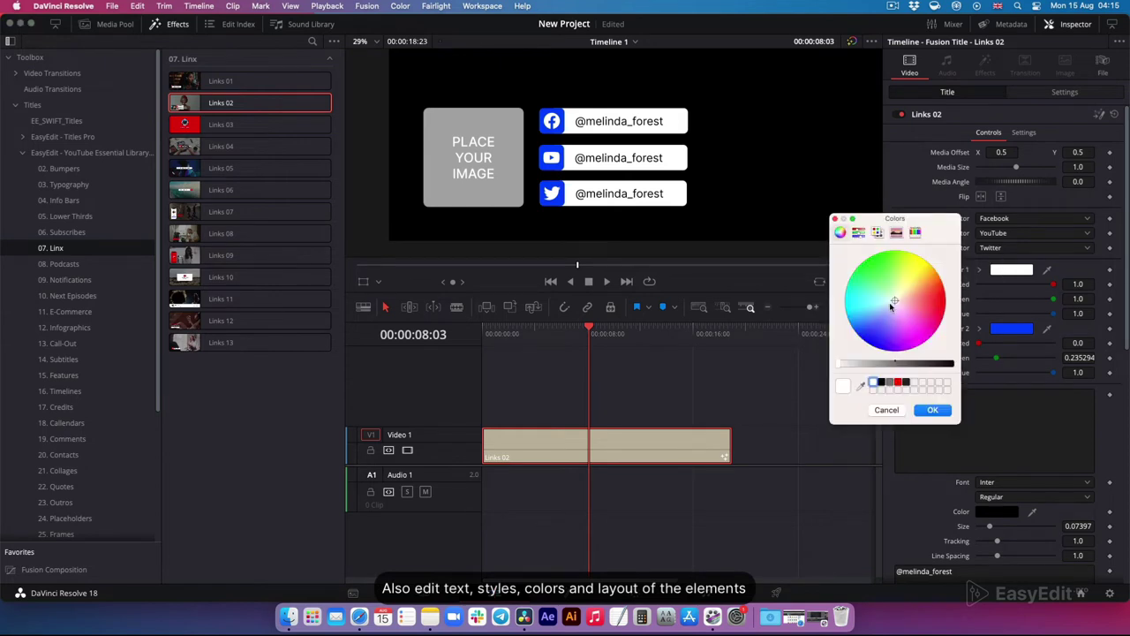
left_click(933, 410)
scroll(1007, 442, "down", 10)
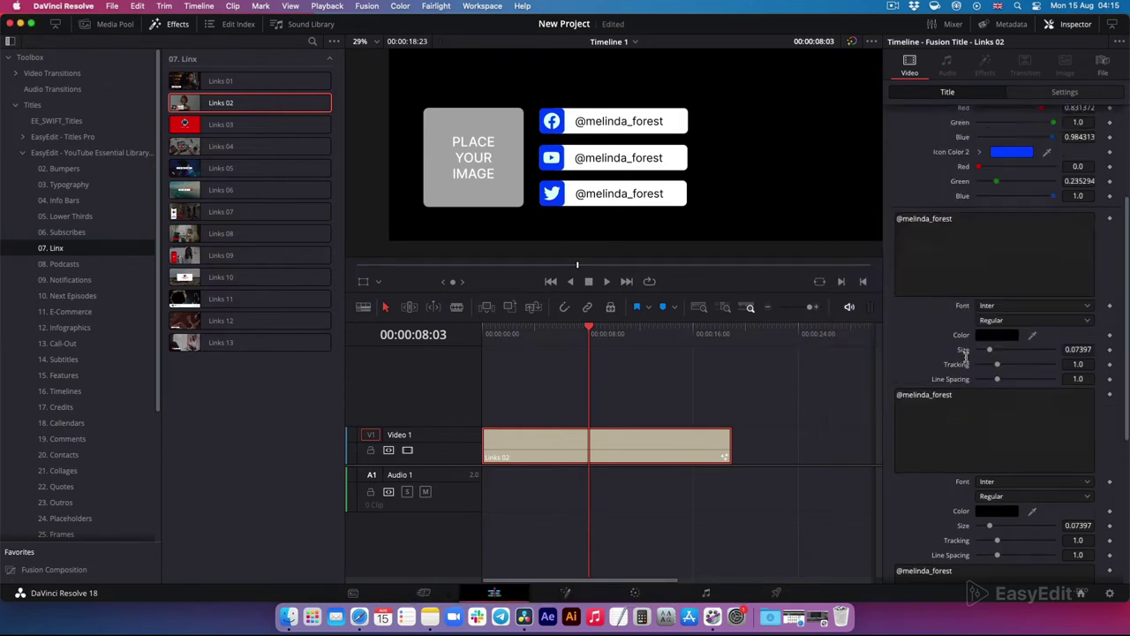
left_click(1011, 525)
mouse_move(880, 300)
left_mouse_down()
mouse_move(865, 308)
mouse_move(880, 305)
left_mouse_up()
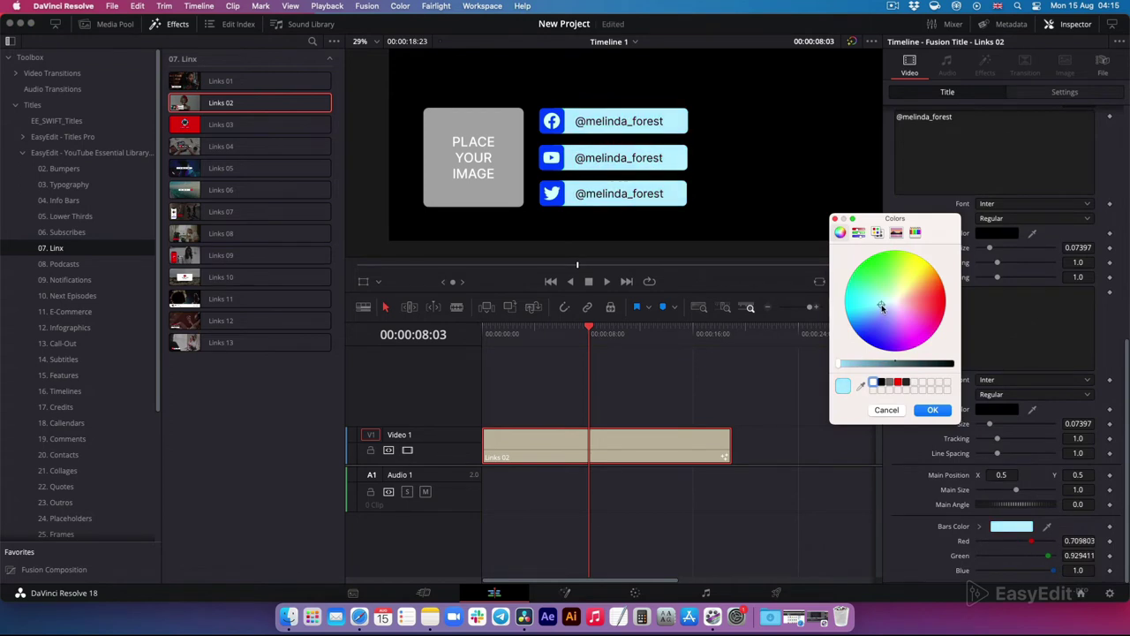
left_click(937, 410)
scroll(989, 397, "up", 10)
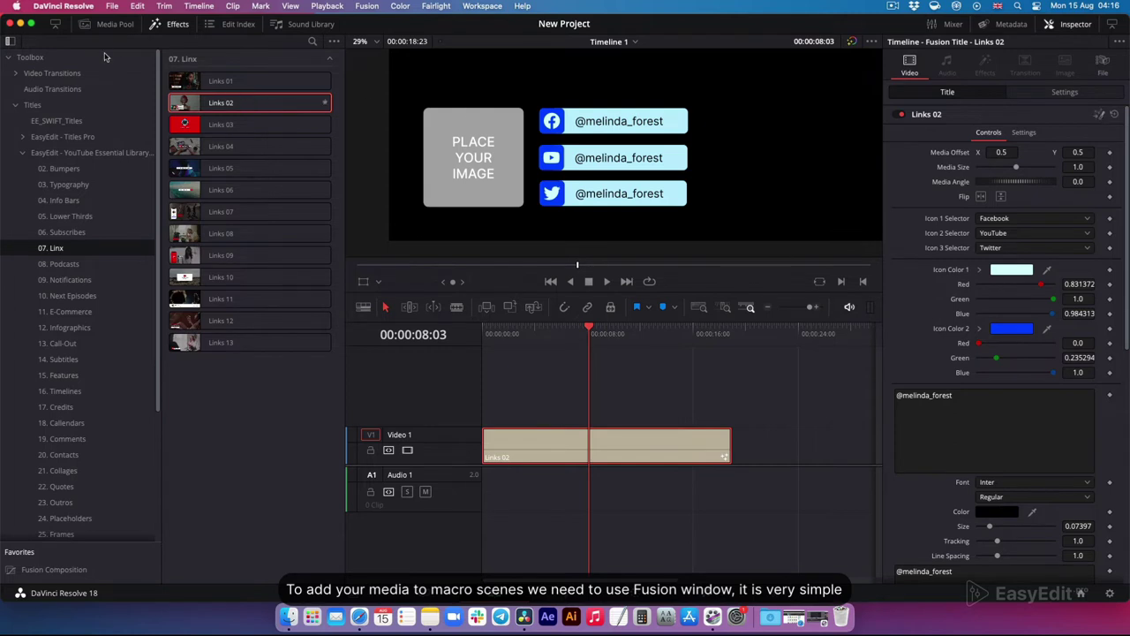
Step: Drag photo-2.jpg from Finder's Downloads into the Media Pool and open Links 02 in Fusion
left_click(103, 24)
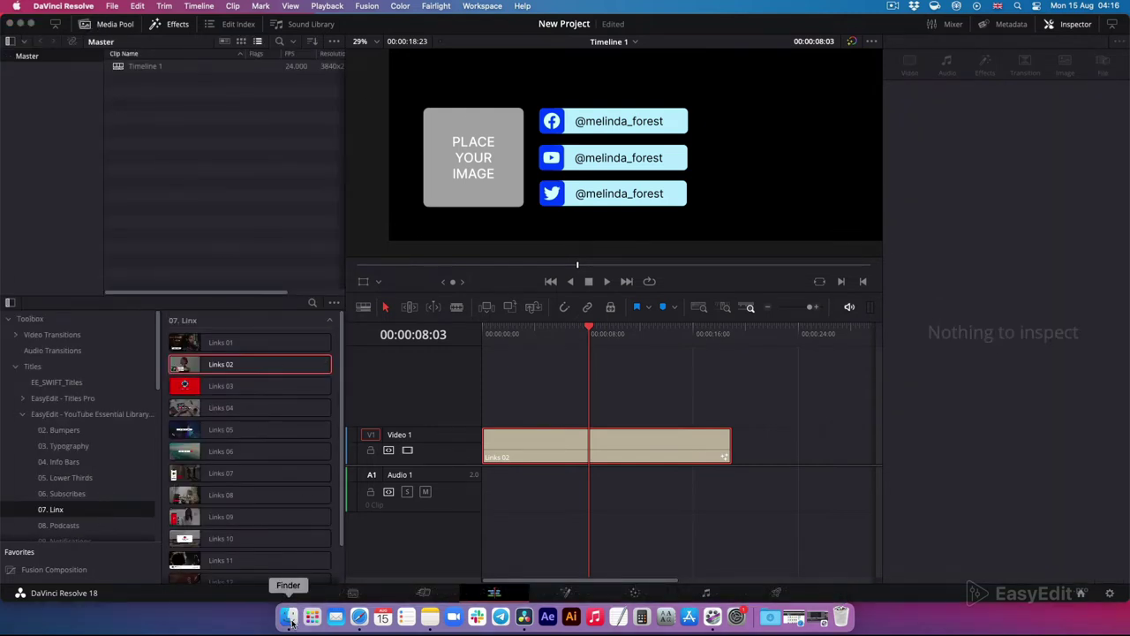
left_click(290, 616)
left_click(187, 390)
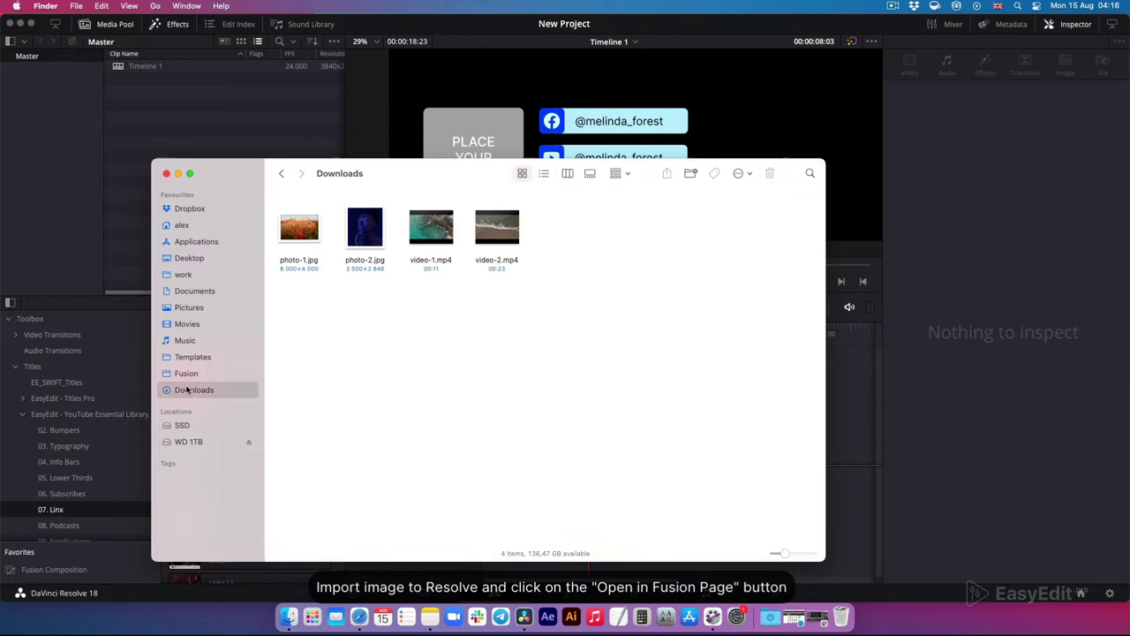
left_click_drag(372, 224, 154, 84)
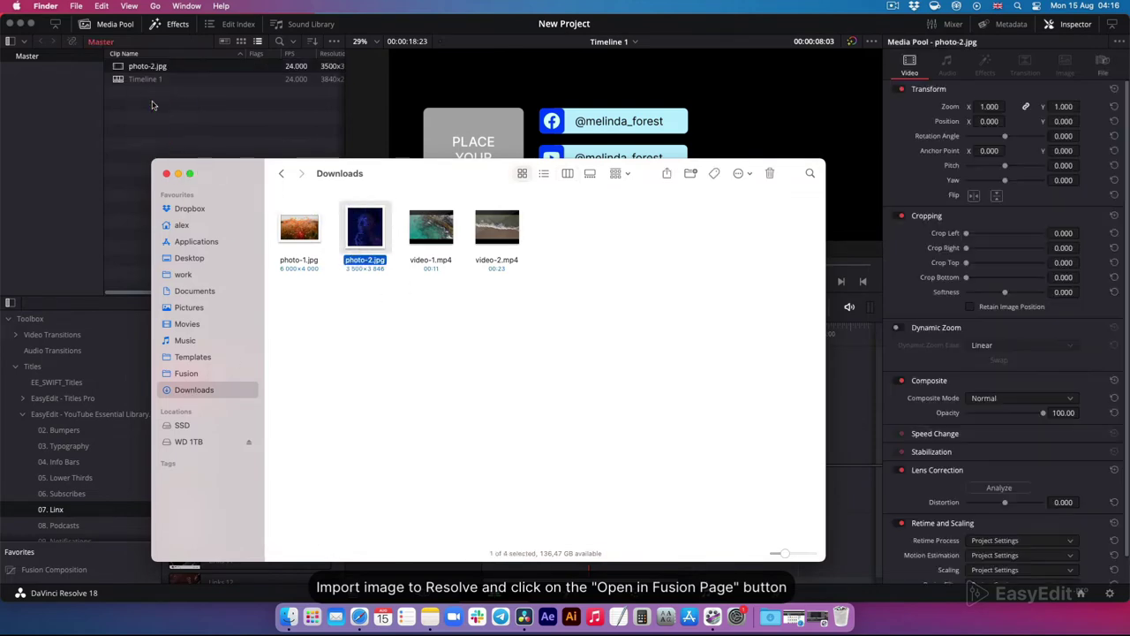
left_click(161, 79)
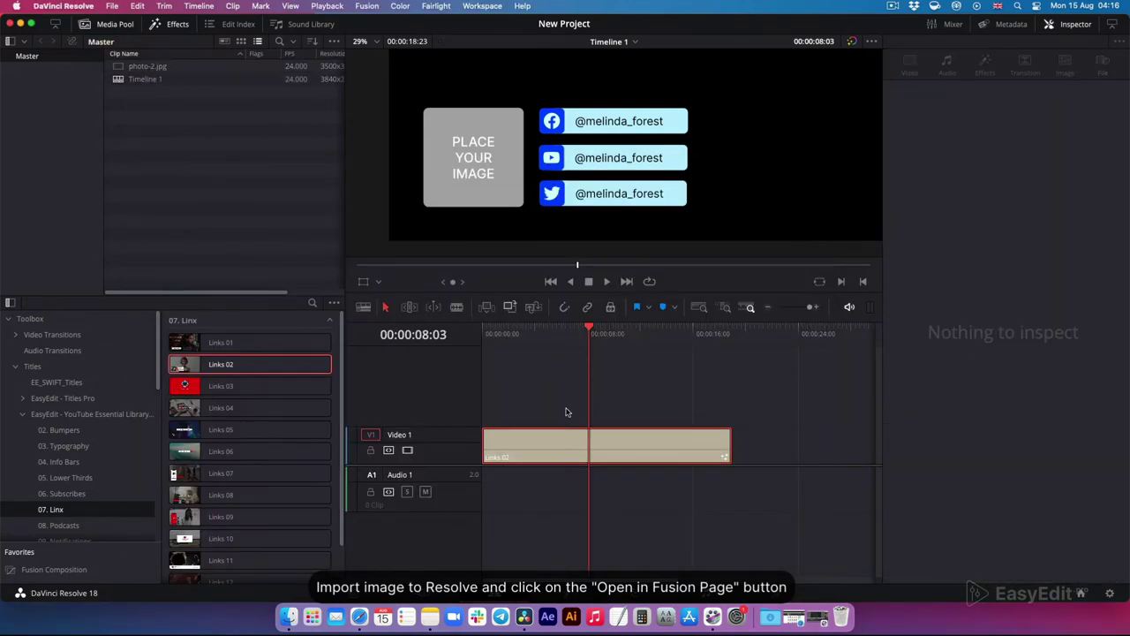
left_click(566, 446)
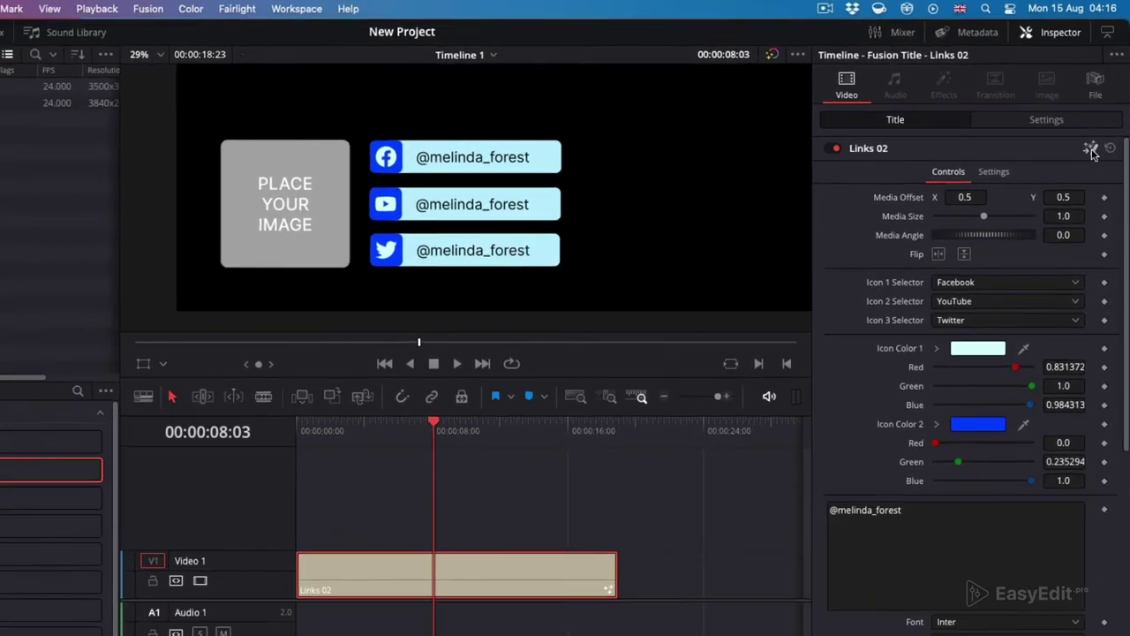
left_click(1092, 152)
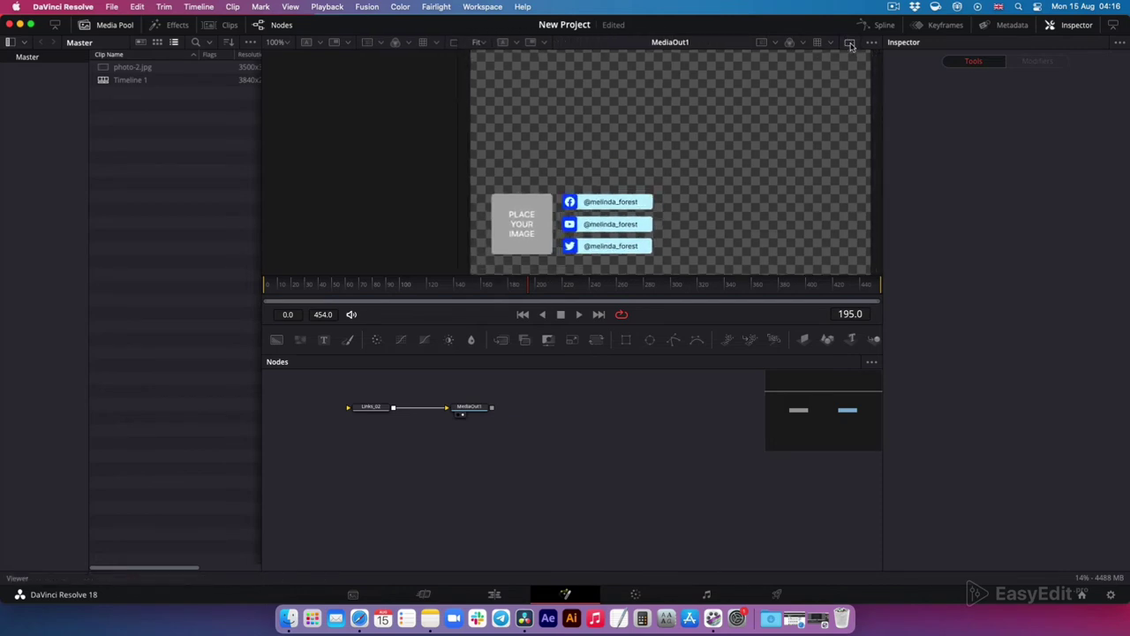
Step: Switch Fusion to a single centred viewer and select the Links_02 node
left_click(850, 43)
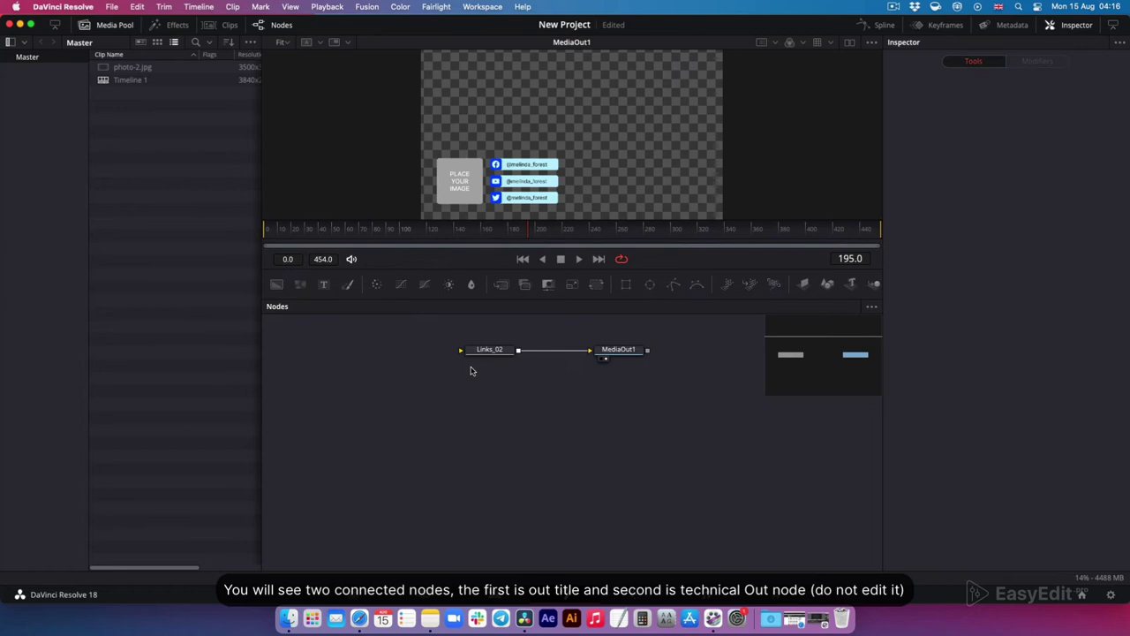
left_click_drag(410, 368, 707, 500)
left_click(497, 407)
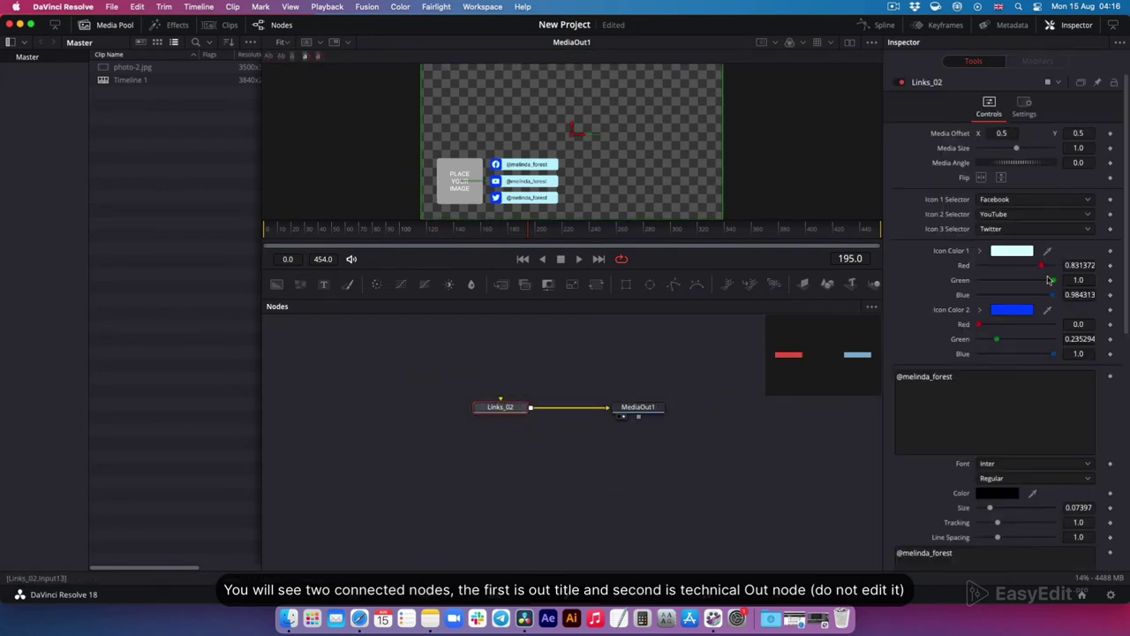
scroll(1120, 142, "down", 10)
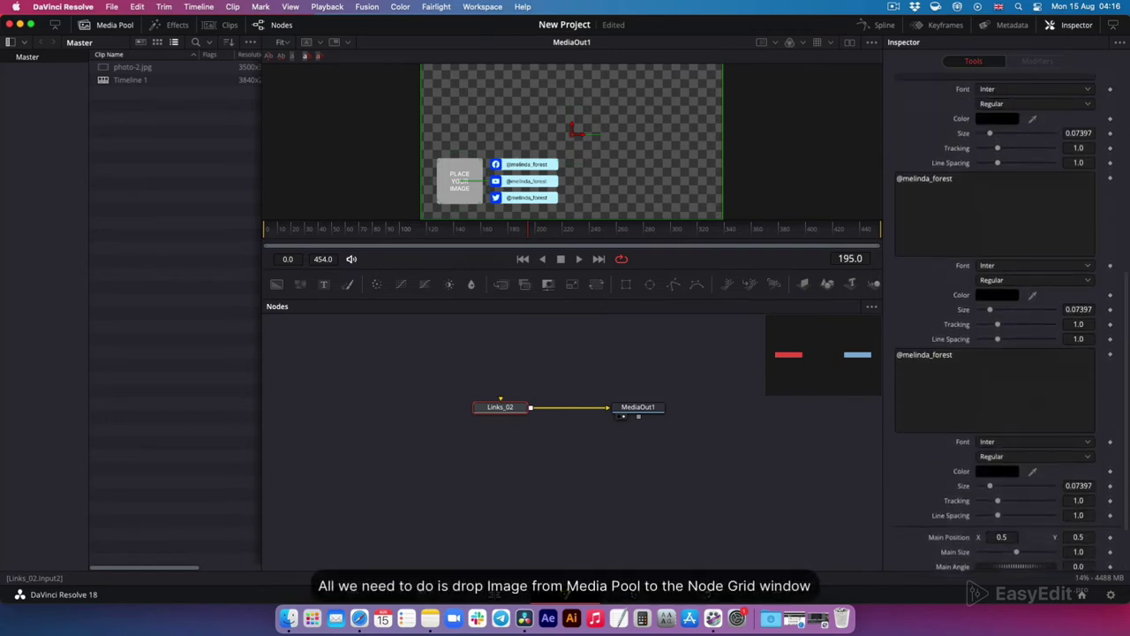
scroll(1117, 123, "up", 10)
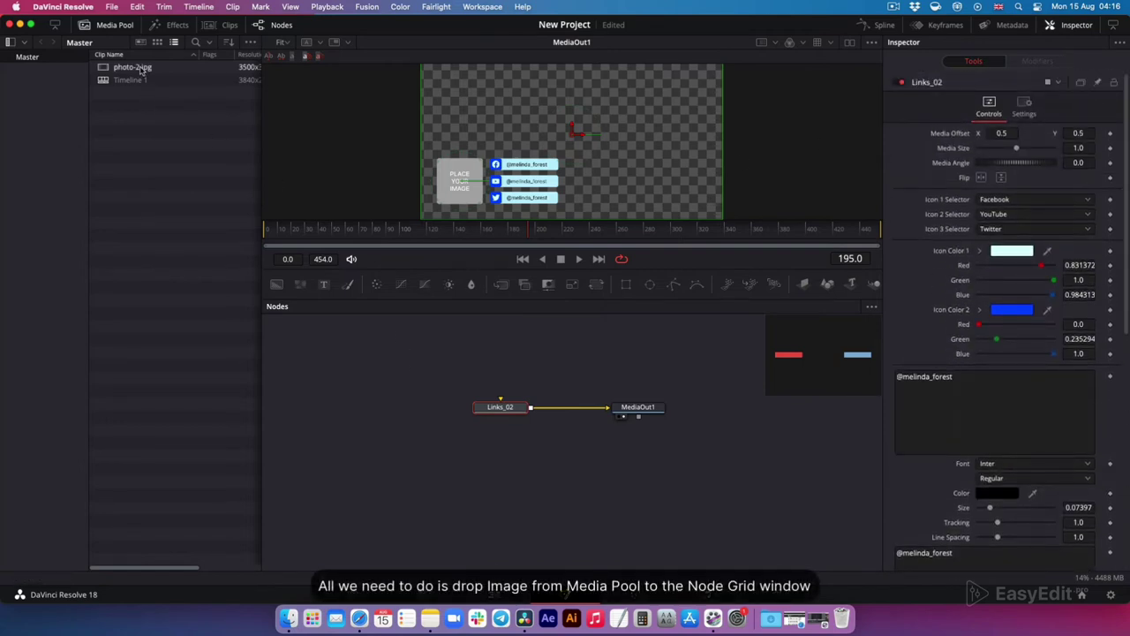
Step: Add photo-2.jpg as MediaIn1, wire it into Links_02, and scale it to 0.92
left_click(157, 43)
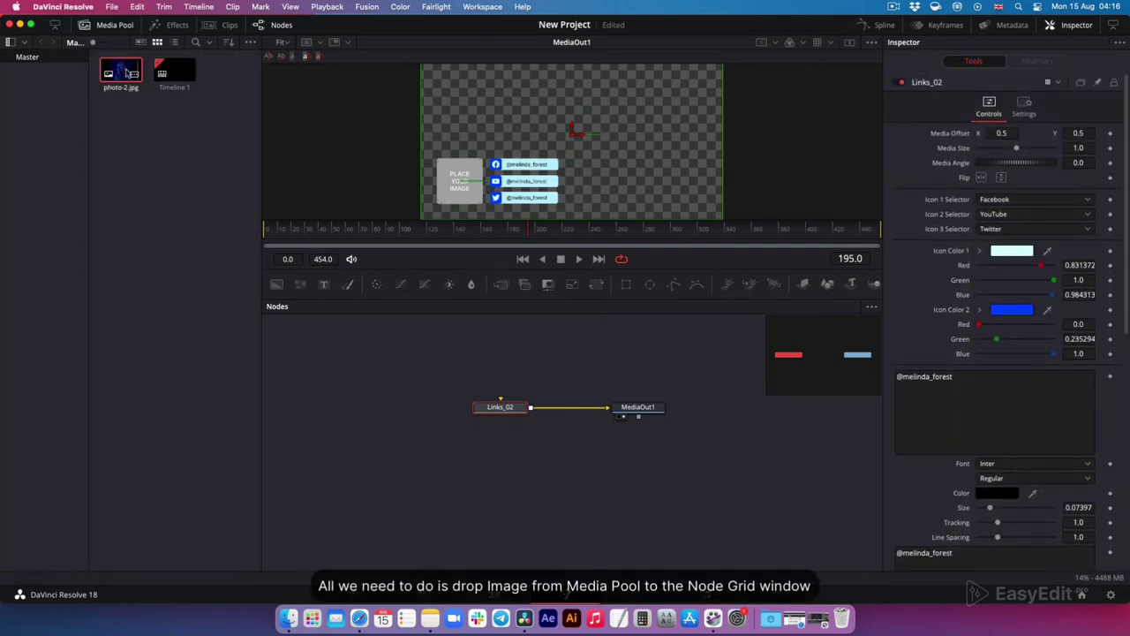
left_click_drag(122, 70, 371, 402)
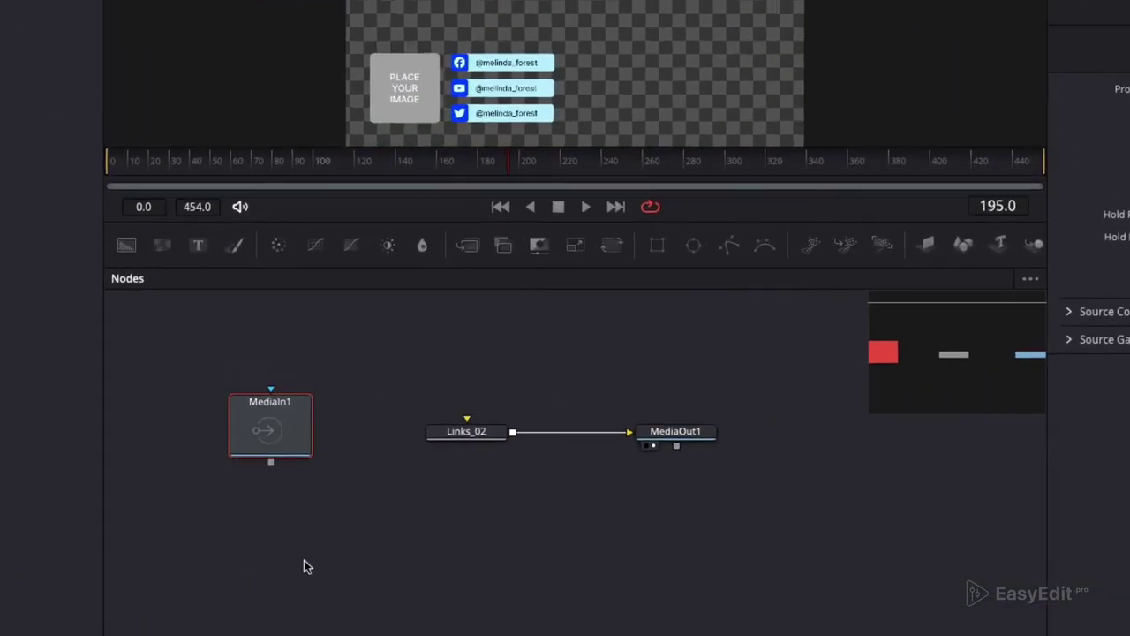
left_click(332, 456)
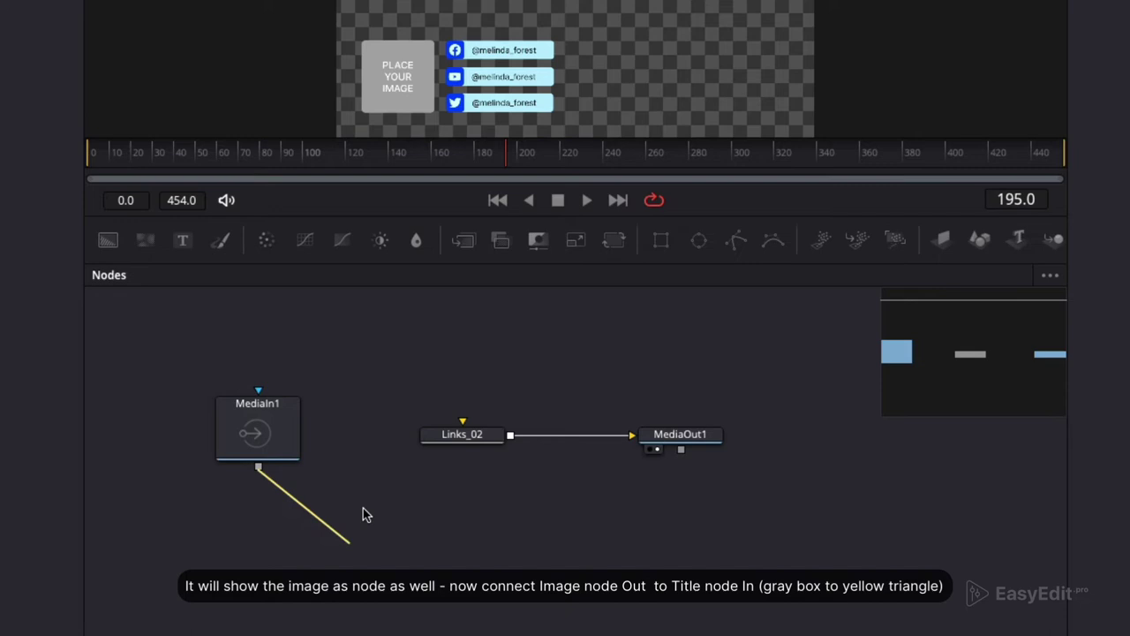
left_click_drag(362, 515, 461, 424)
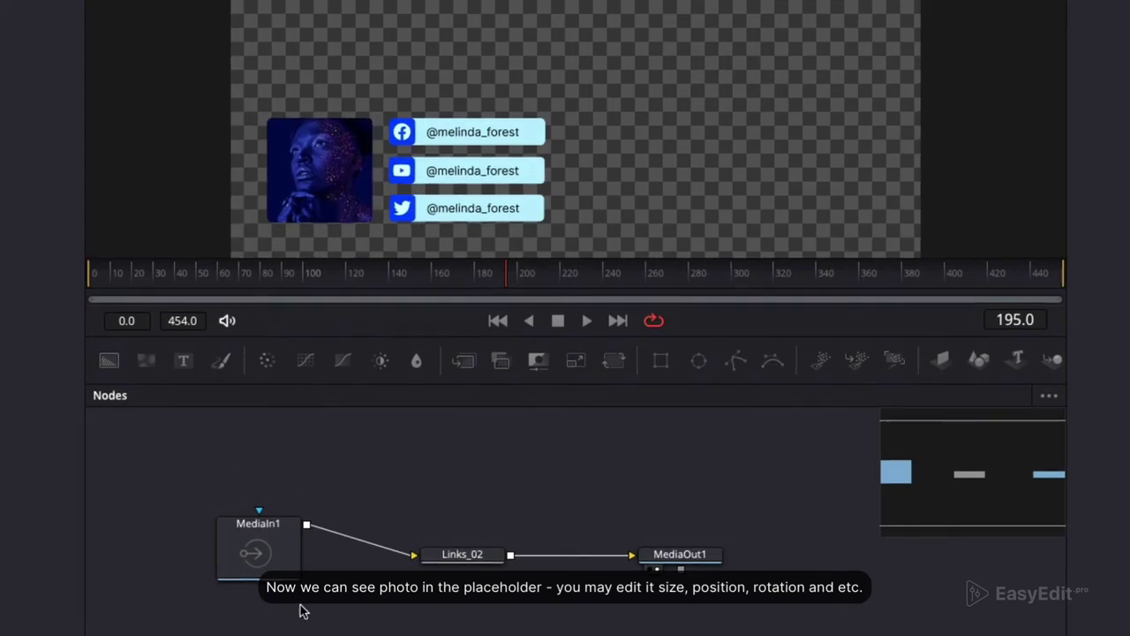
left_click(257, 429)
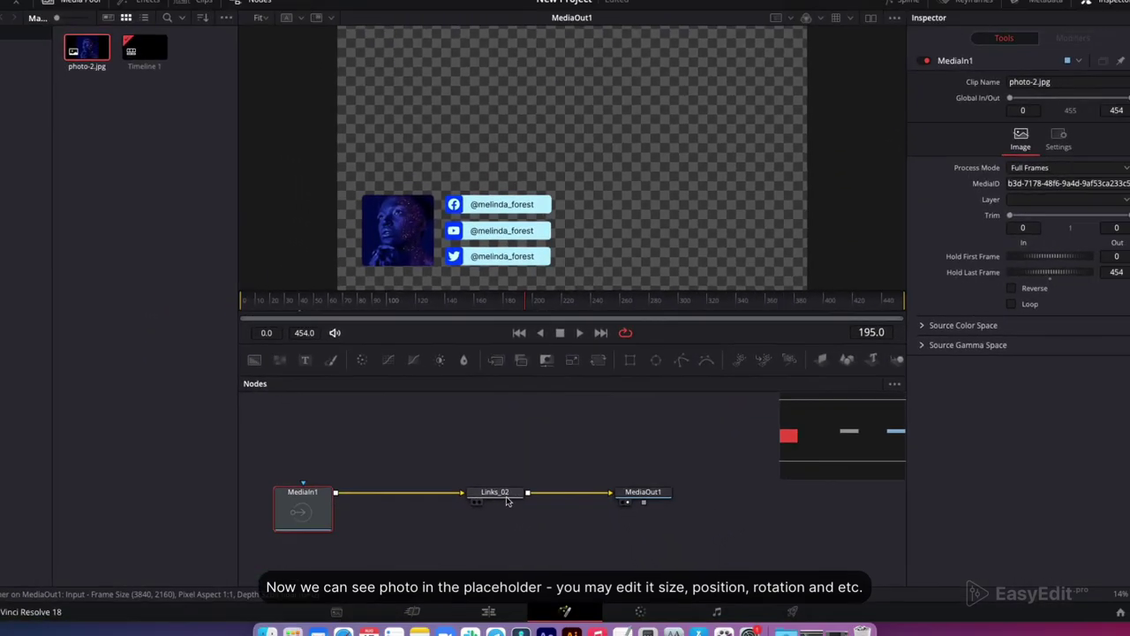
left_click(506, 498)
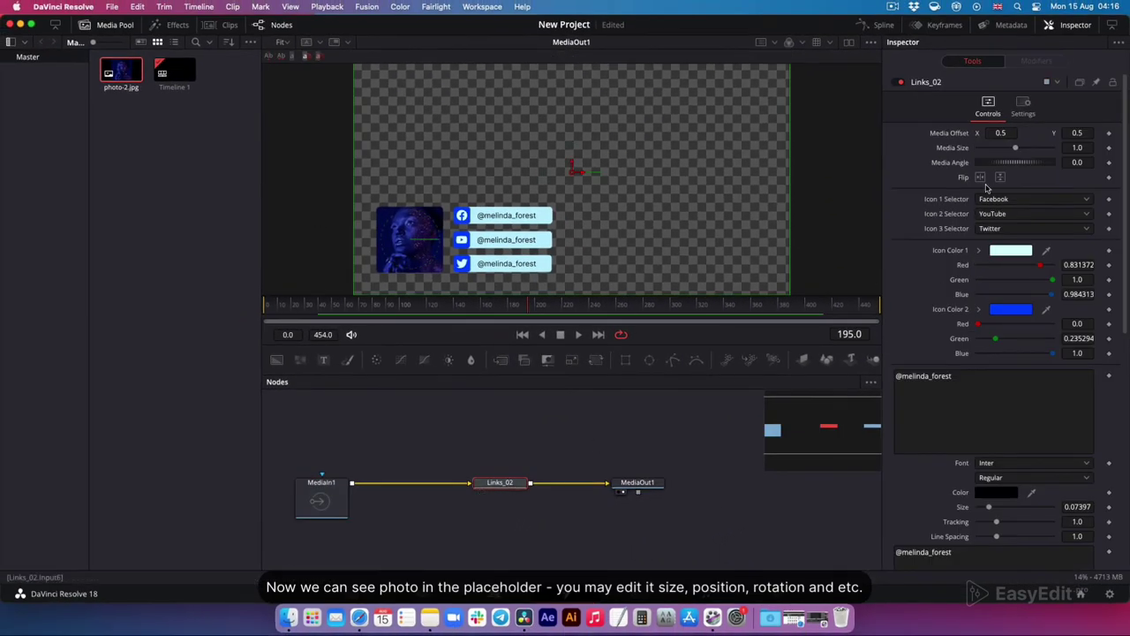
mouse_move(1016, 151)
left_mouse_down()
mouse_move(1022, 166)
mouse_move(1006, 133)
left_mouse_up()
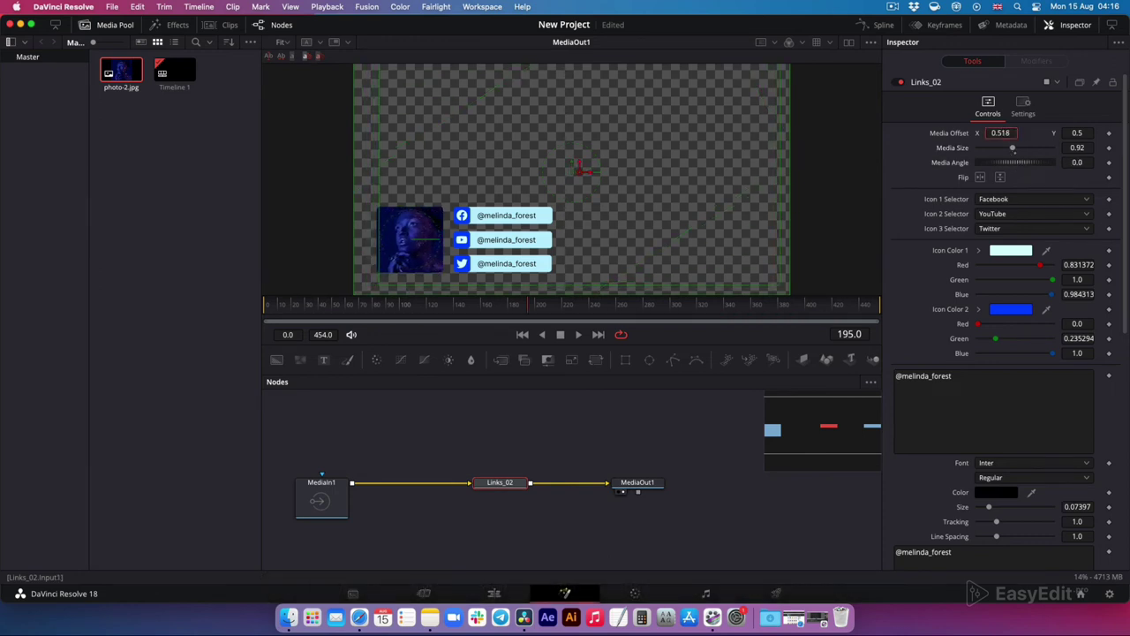
Step: Back on the Edit page, preview the title and right-click in the Media Pool
left_click(494, 593)
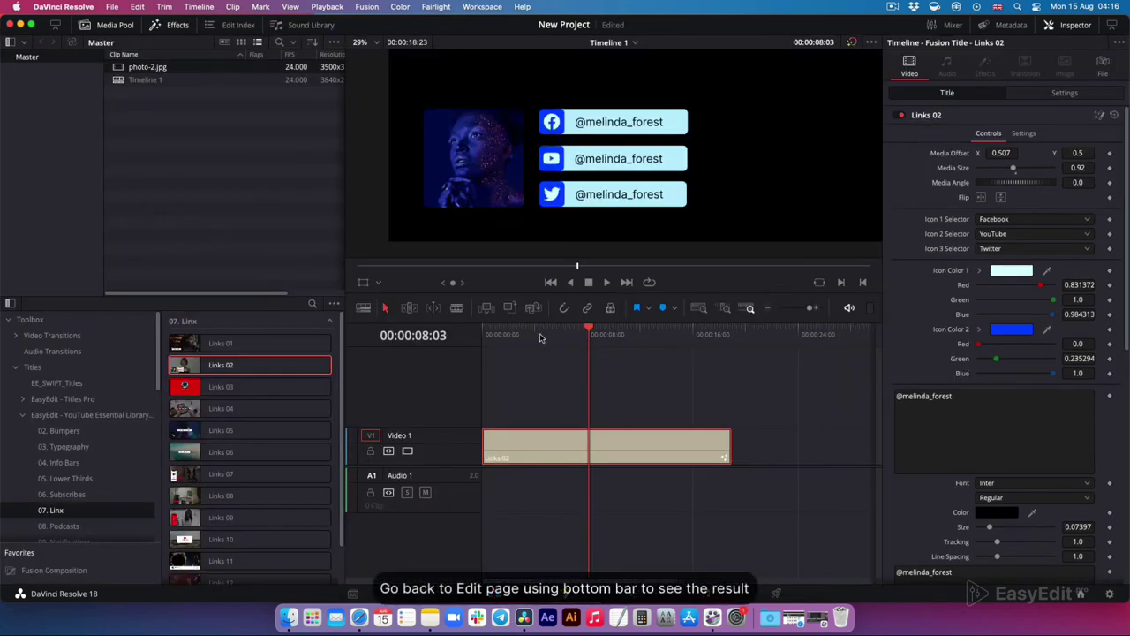
left_click_drag(543, 338, 723, 354)
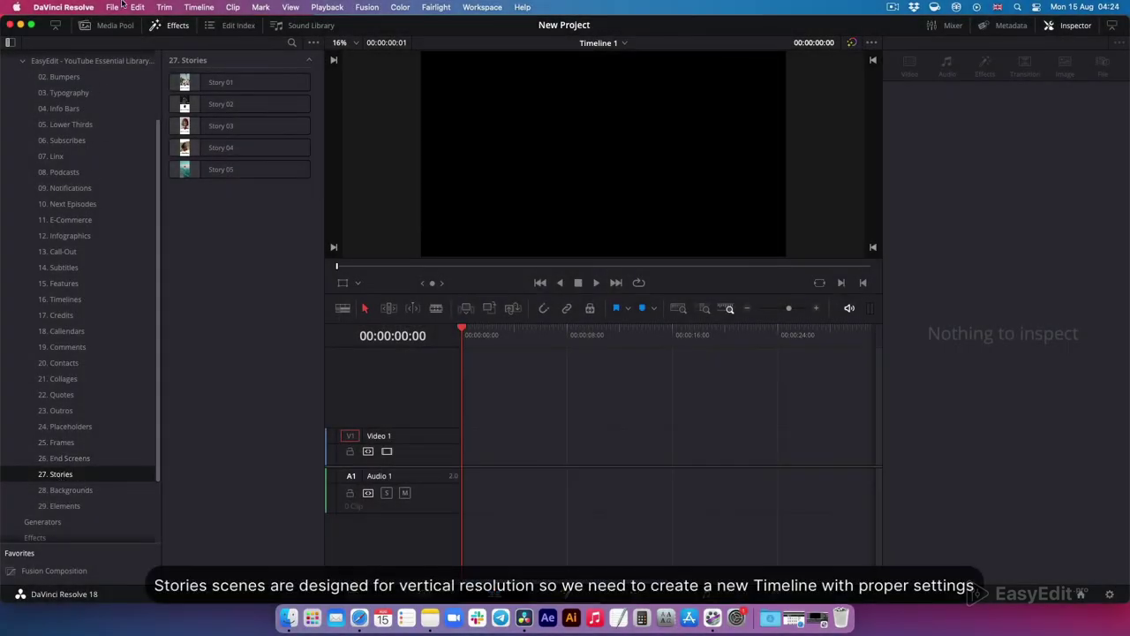
left_click(108, 28)
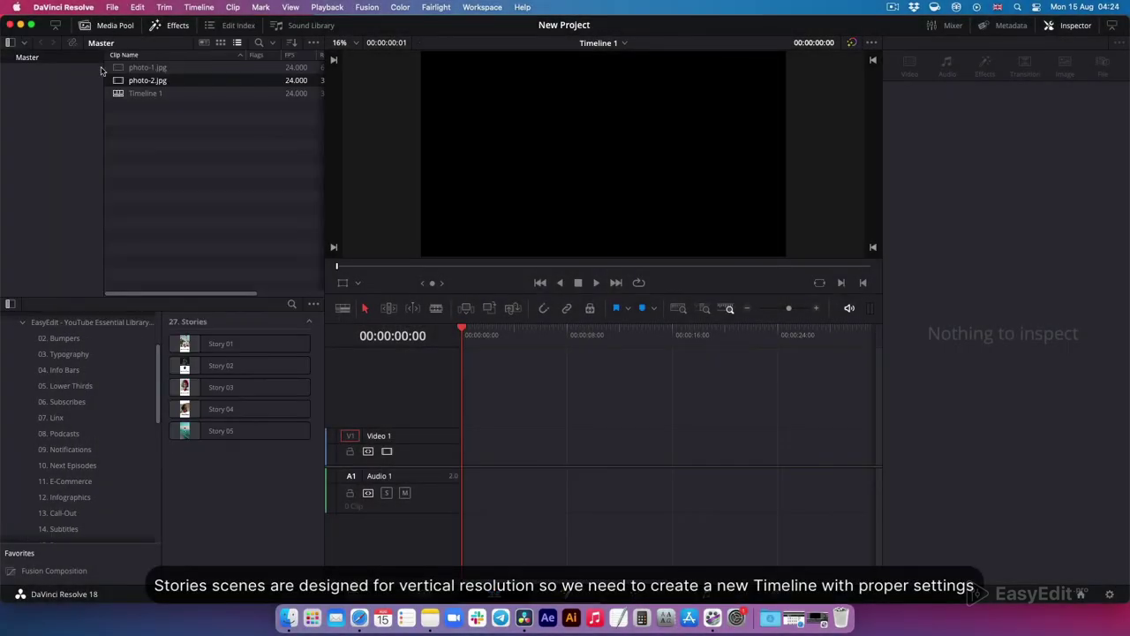
right_click(161, 198)
Step: Create Timeline Story at 1080 x 1920 and 30 fps, overriding project settings
mouse_move(244, 204)
left_click(395, 204)
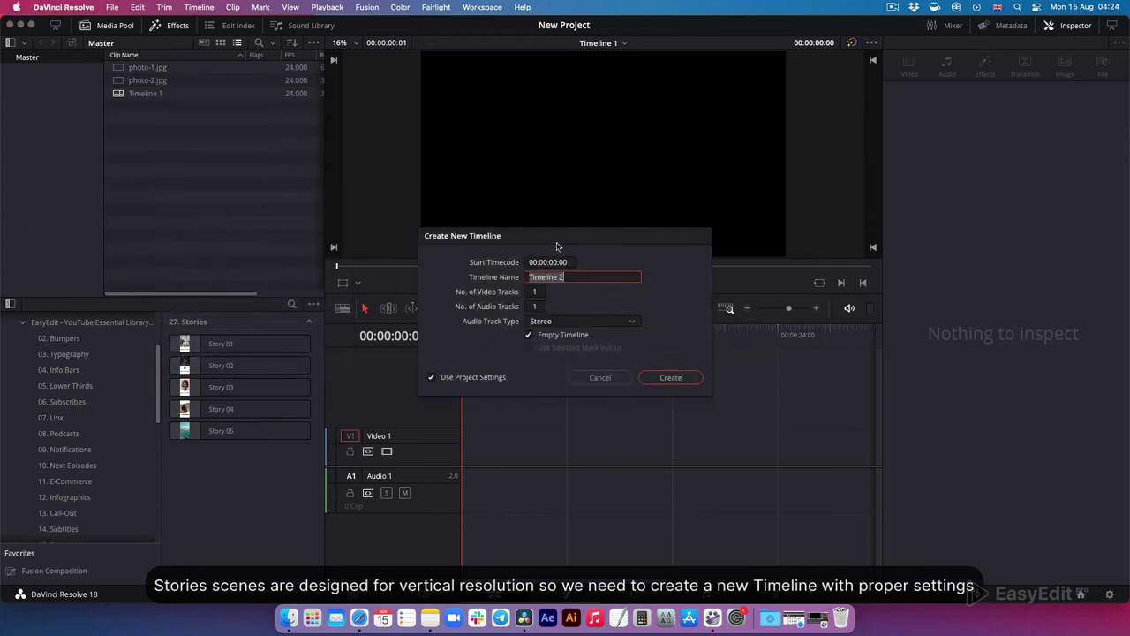
key("BackSpace")
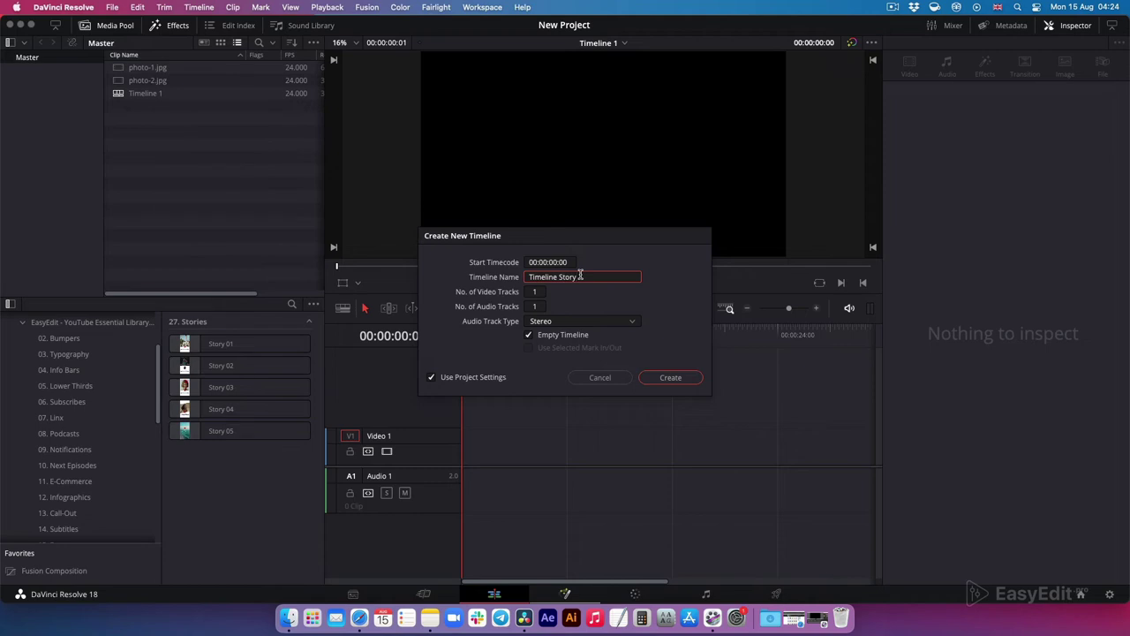
left_click(431, 377)
left_click(532, 265)
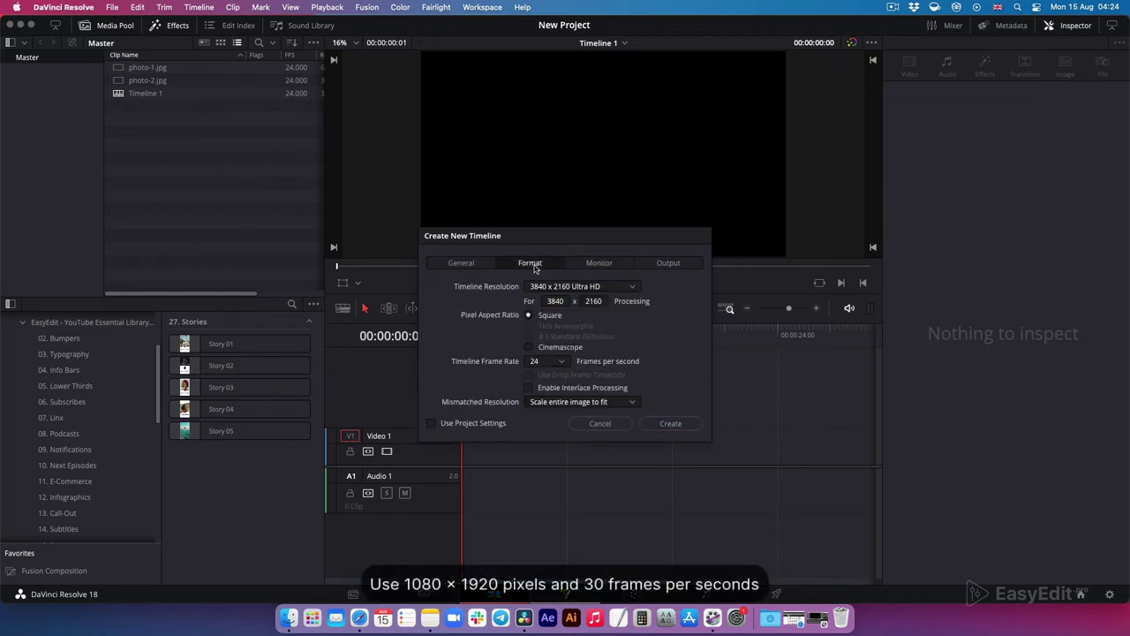
left_click(565, 287)
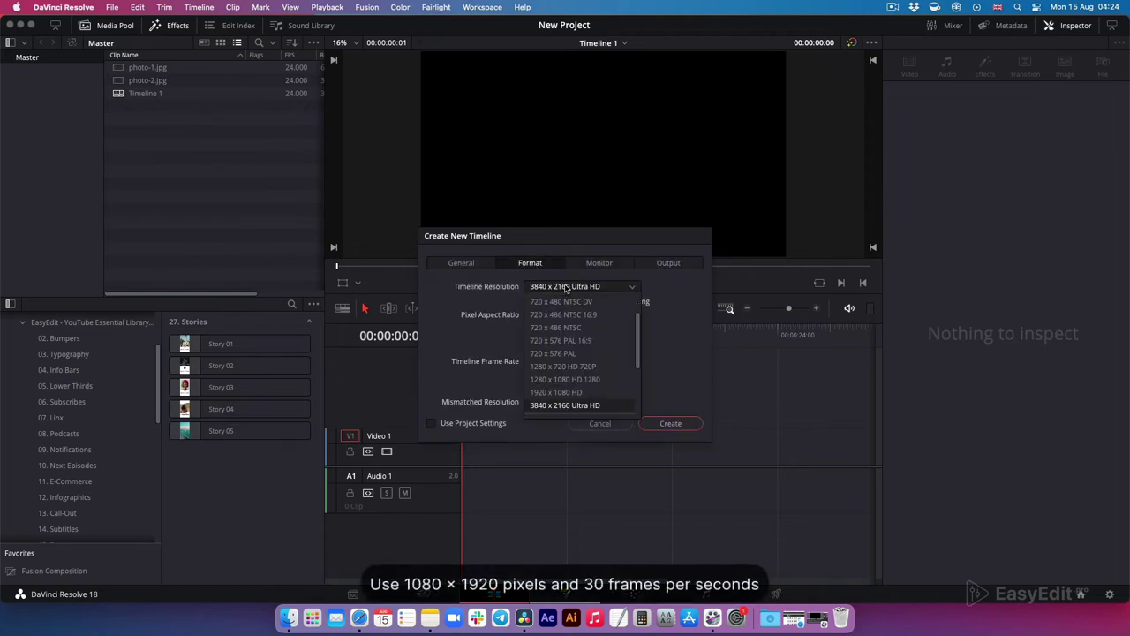
left_click(559, 300)
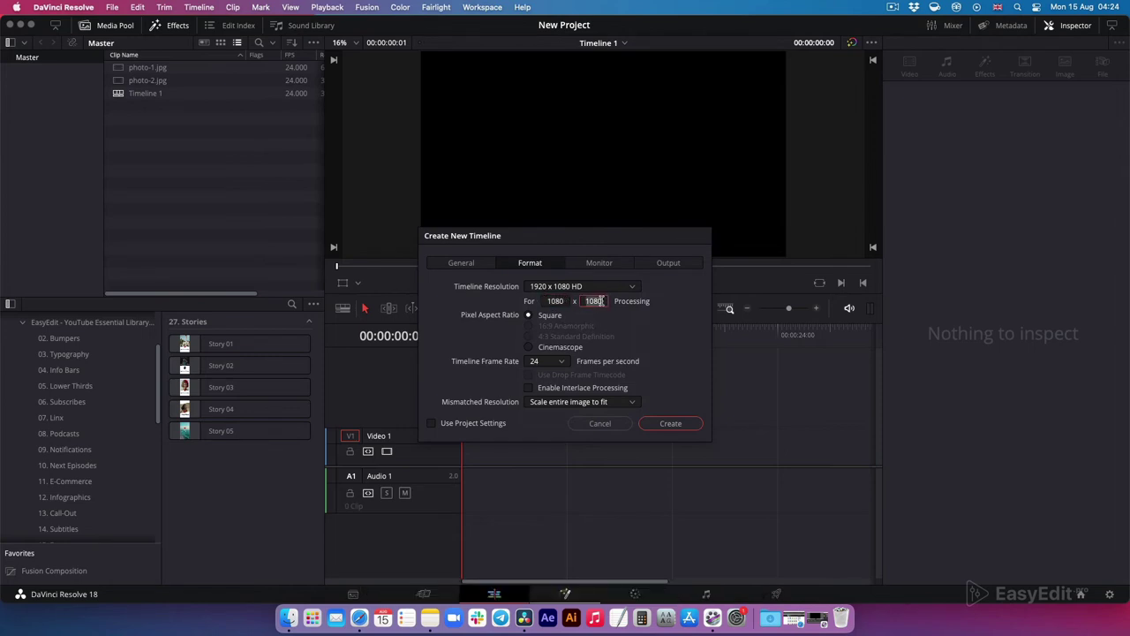
left_click(564, 364)
left_click(548, 454)
left_click(671, 424)
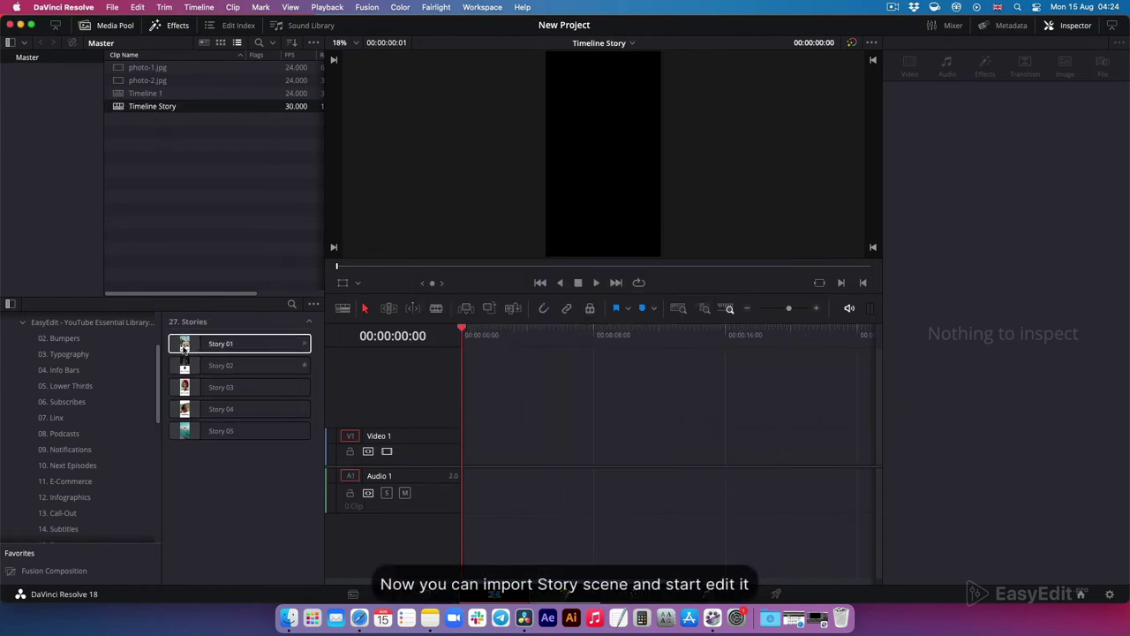
Step: Place Story 01, Story 02 and Story 03 back to back on Video 1, previewing each
left_click_drag(243, 343, 463, 447)
left_click_drag(466, 335, 509, 341)
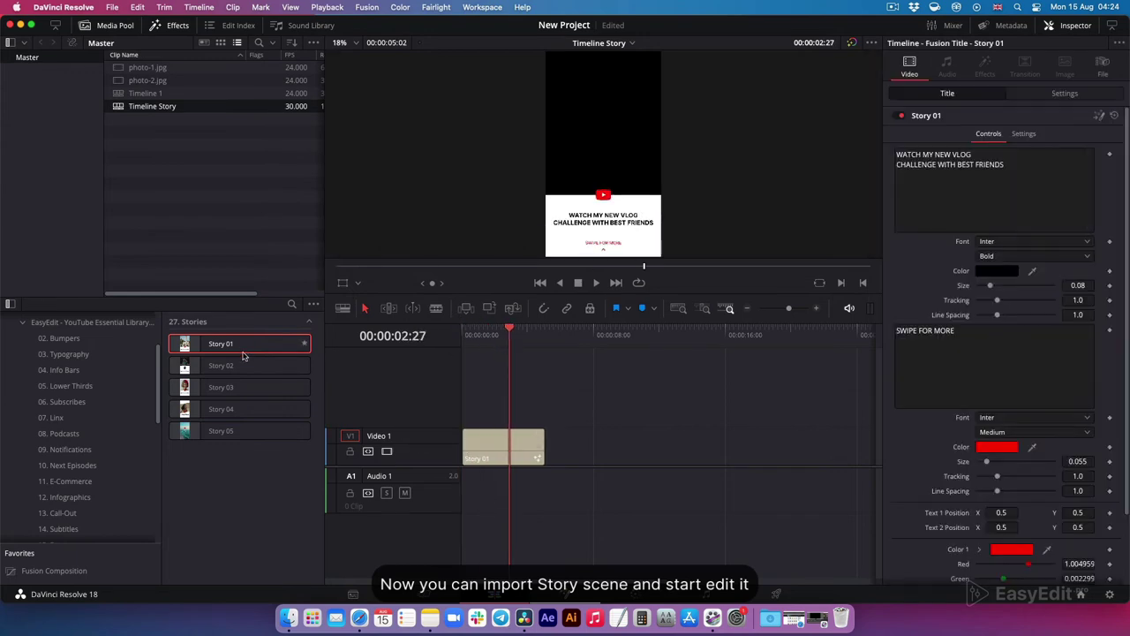
left_click_drag(221, 365, 598, 446)
left_click(592, 338)
left_click_drag(594, 341, 633, 340)
left_click(627, 444)
left_click_drag(220, 387, 733, 446)
left_click_drag(742, 336, 785, 347)
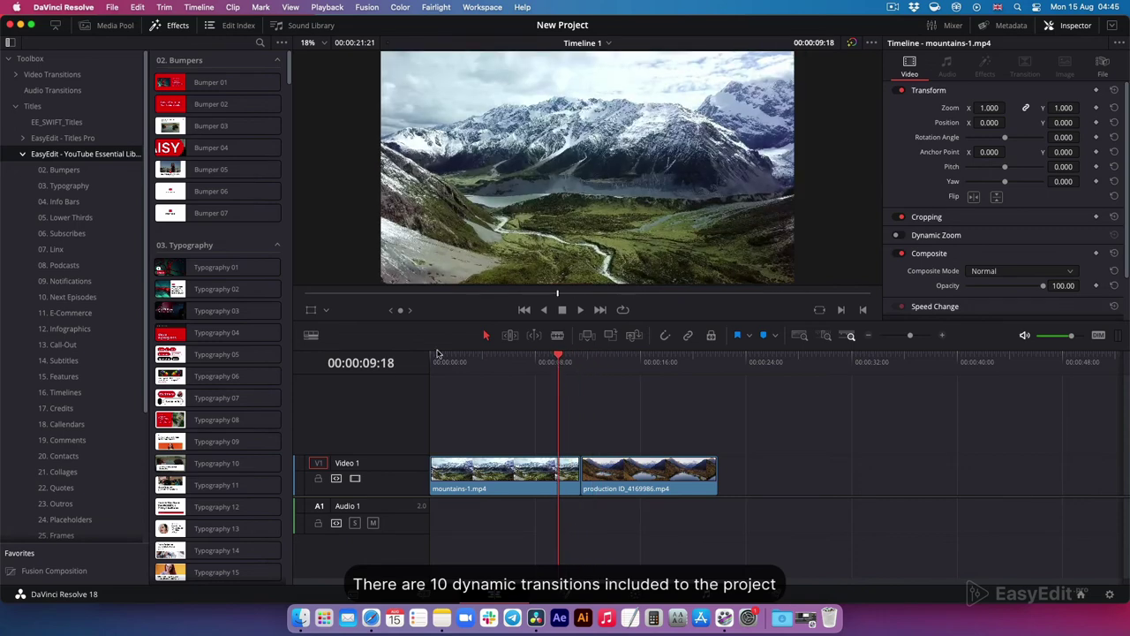
Step: Drop Transition 03 from EasyEdit - YouTube Transitions v6 onto the cut between the mountain clips
left_click(16, 105)
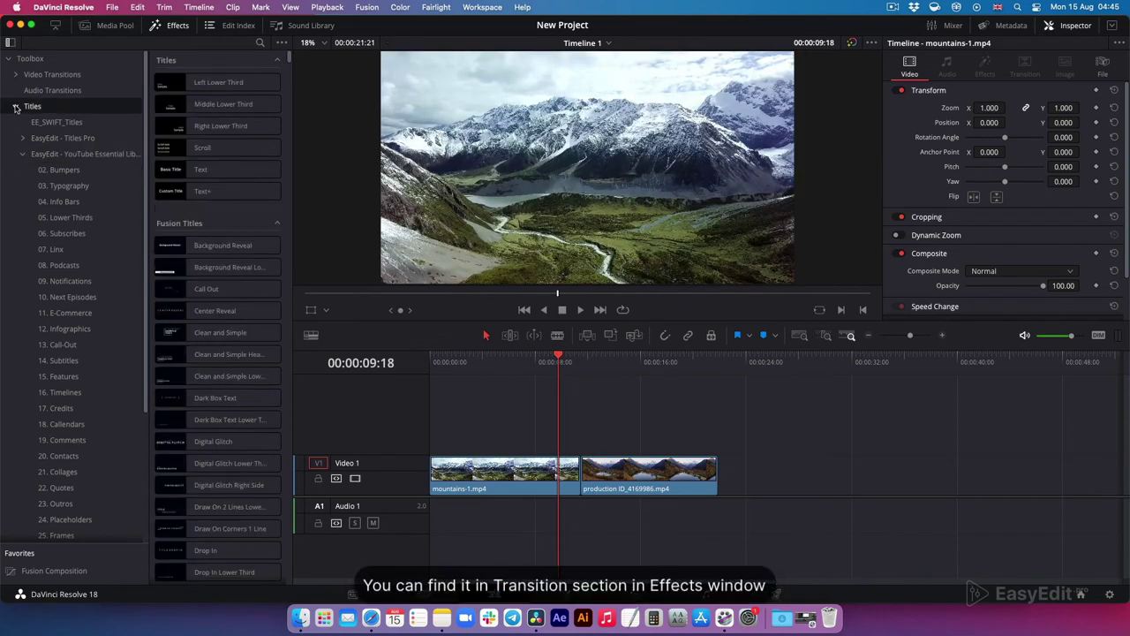
left_click(15, 75)
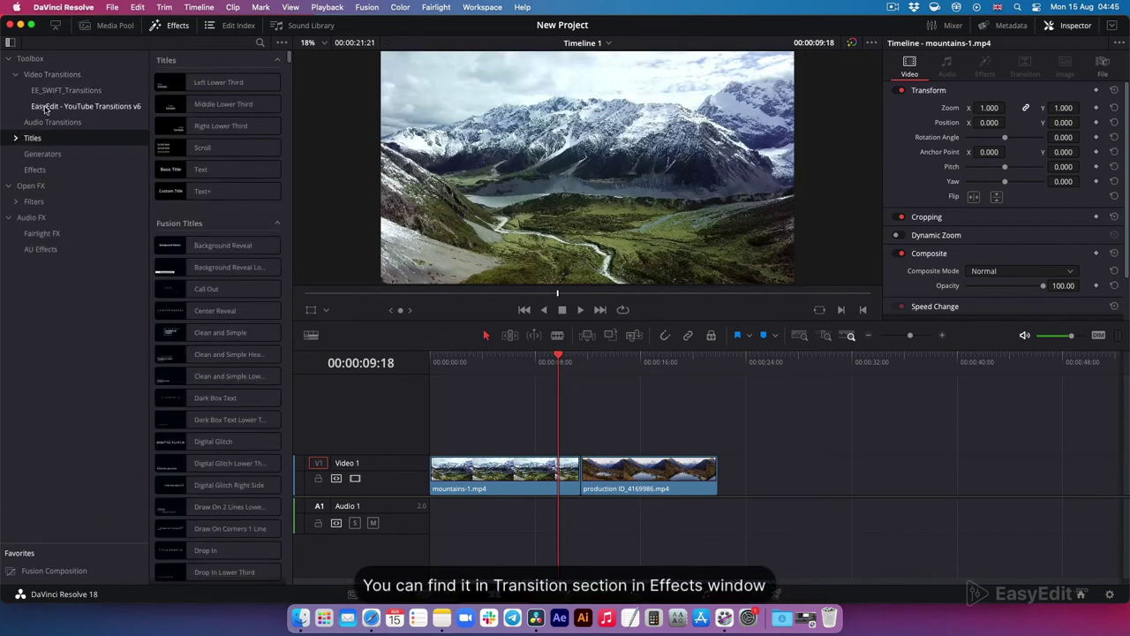
left_click(46, 107)
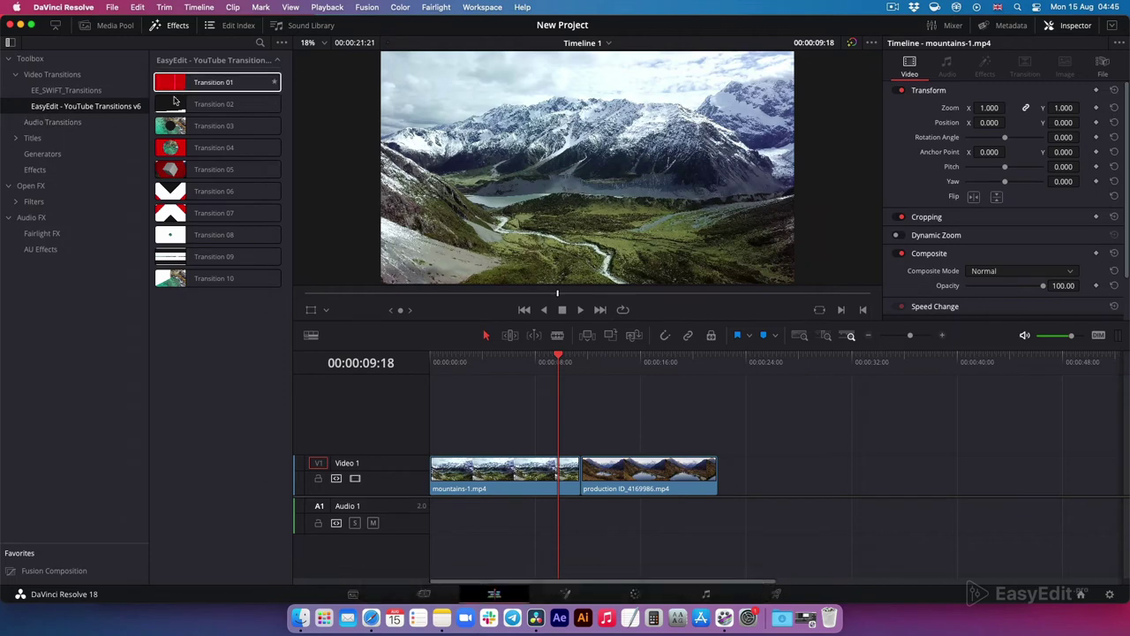
left_click(177, 279)
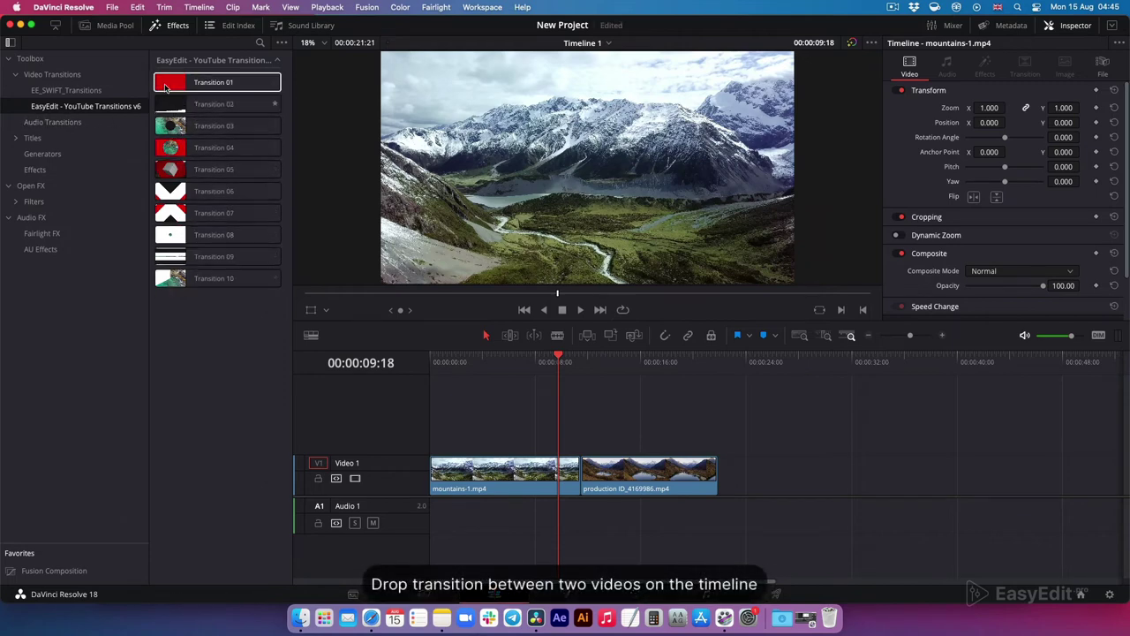
left_click(177, 128)
left_click_drag(177, 128, 582, 426)
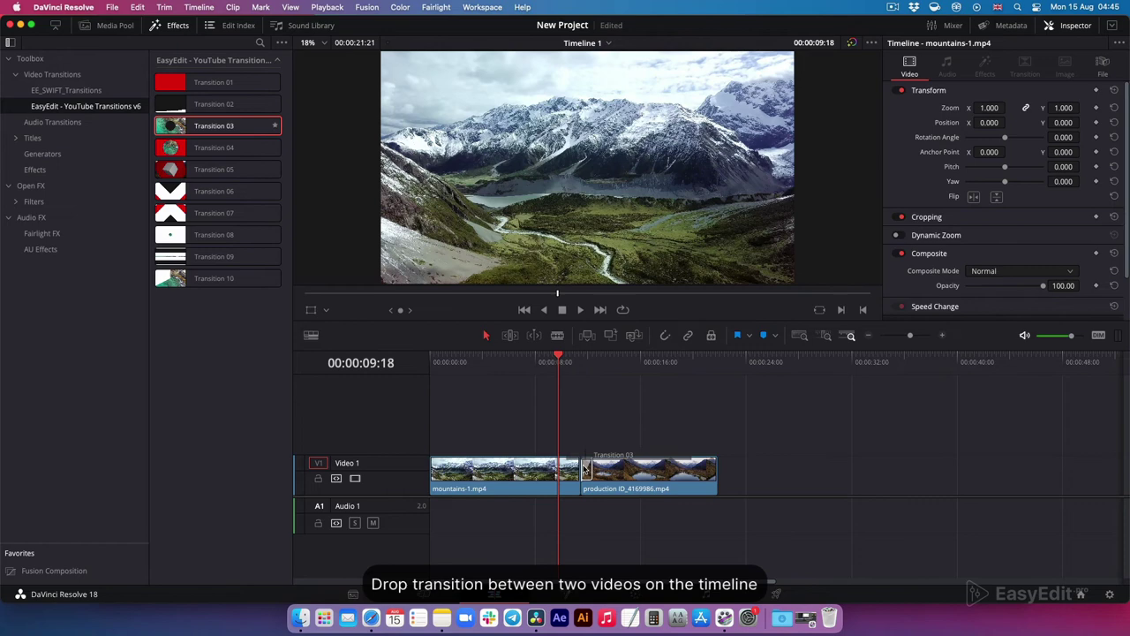
Step: Move the second mountain clip away and extend its head
left_click_drag(589, 471, 589, 471)
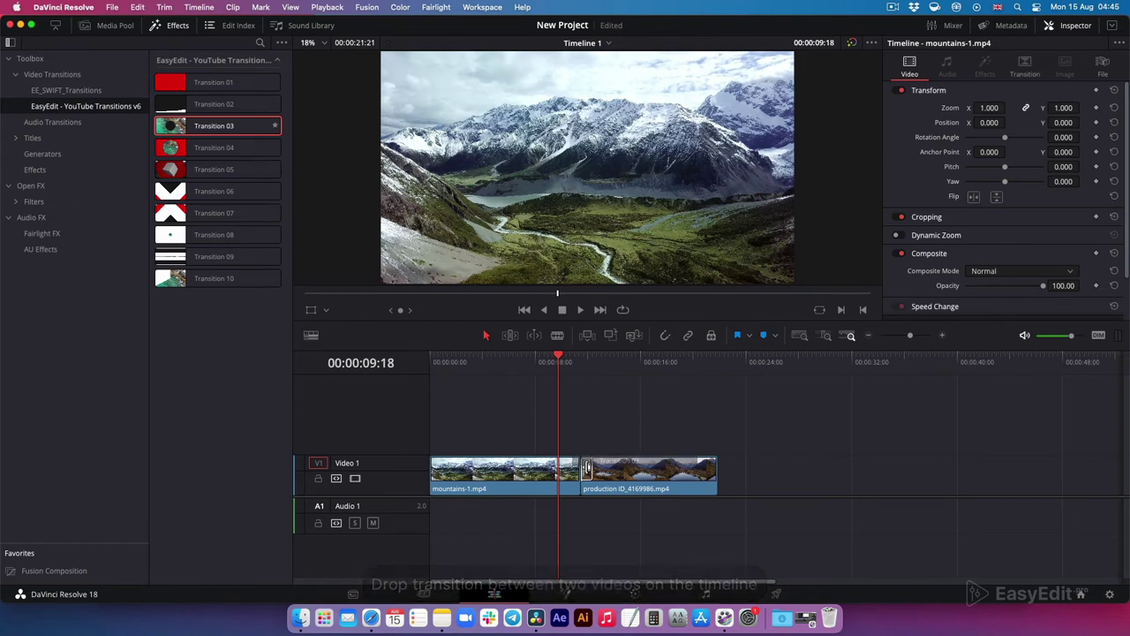
left_click_drag(910, 336, 912, 337)
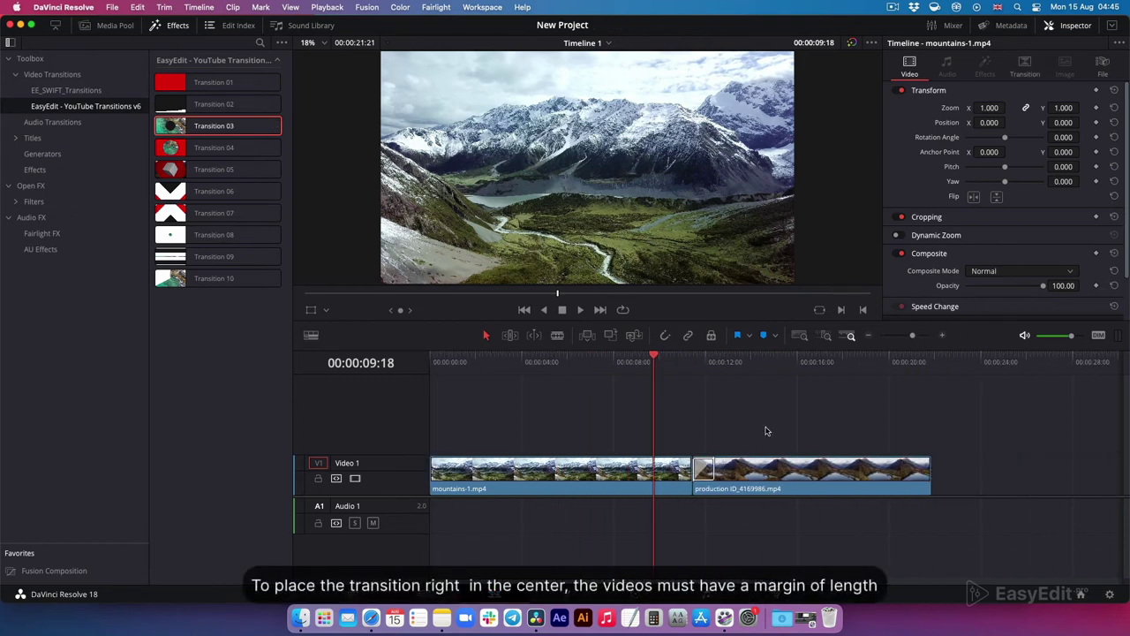
left_click(703, 471)
left_click_drag(725, 477, 1069, 485)
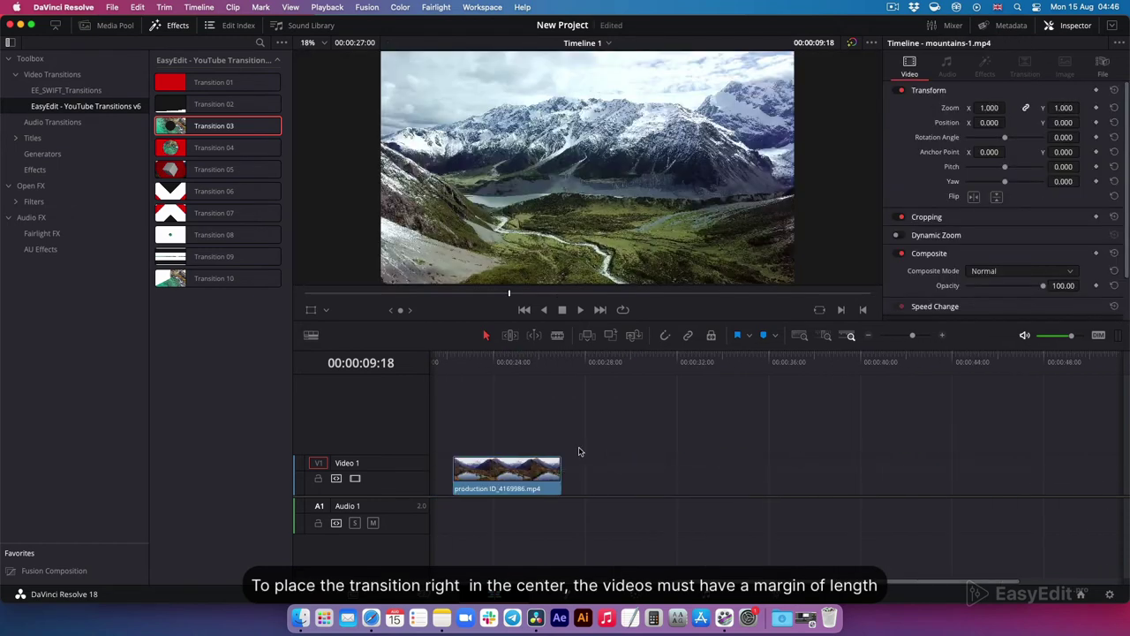
left_click_drag(577, 454, 648, 470)
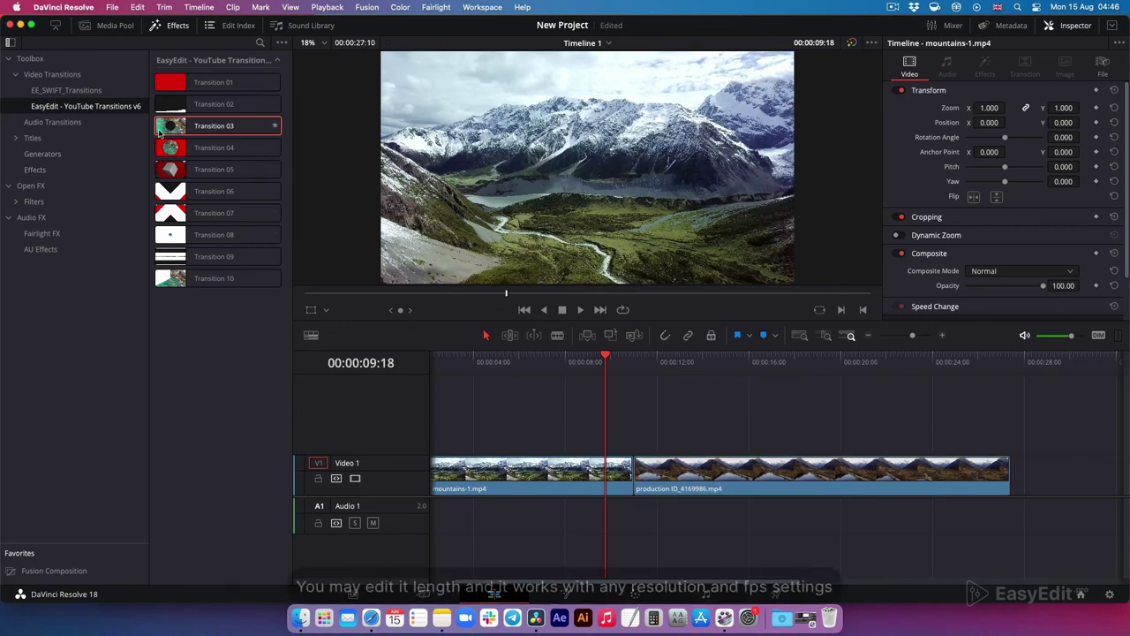
Step: Close the gap with Transition 03, set it to 2 seconds, and preview it
left_click_drag(214, 126, 658, 473)
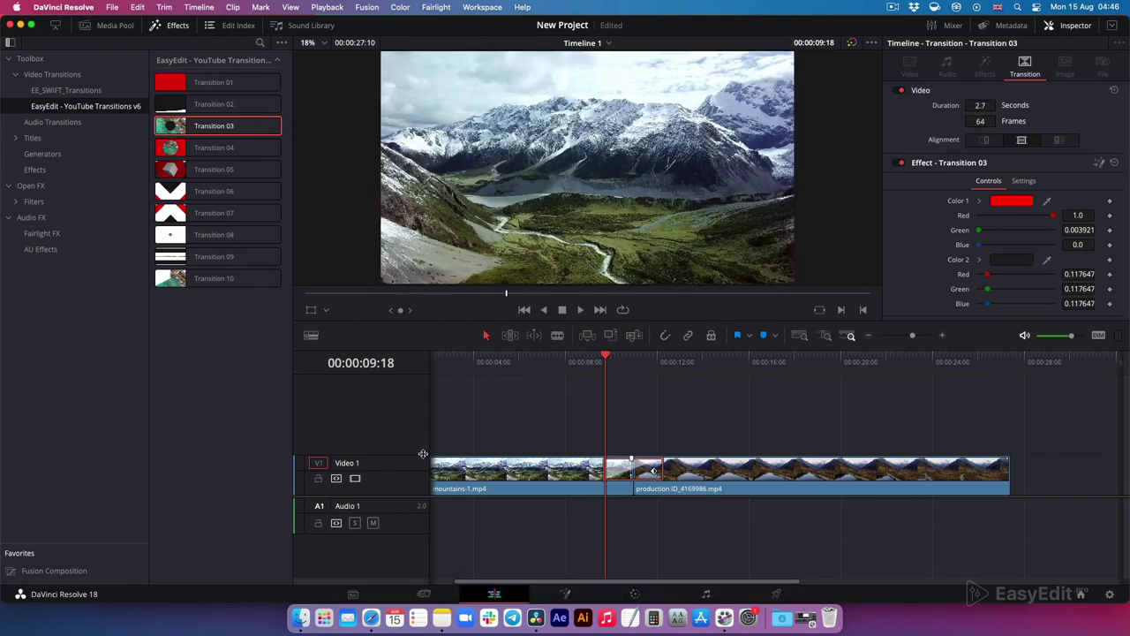
left_click_drag(424, 453, 423, 431)
left_click_drag(662, 444, 655, 443)
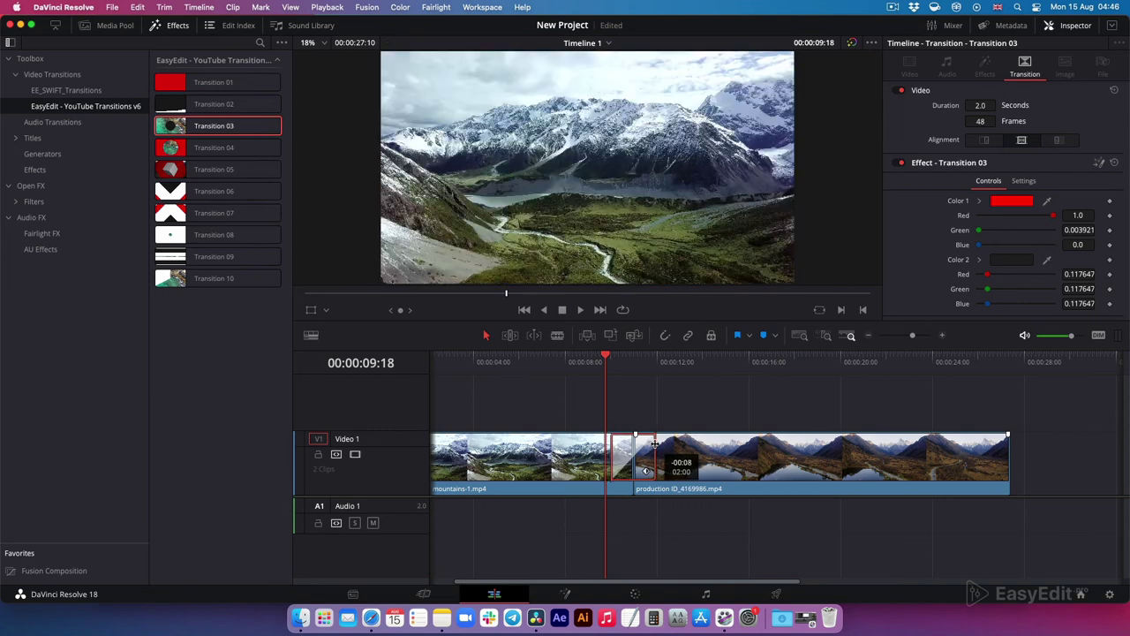
key("space")
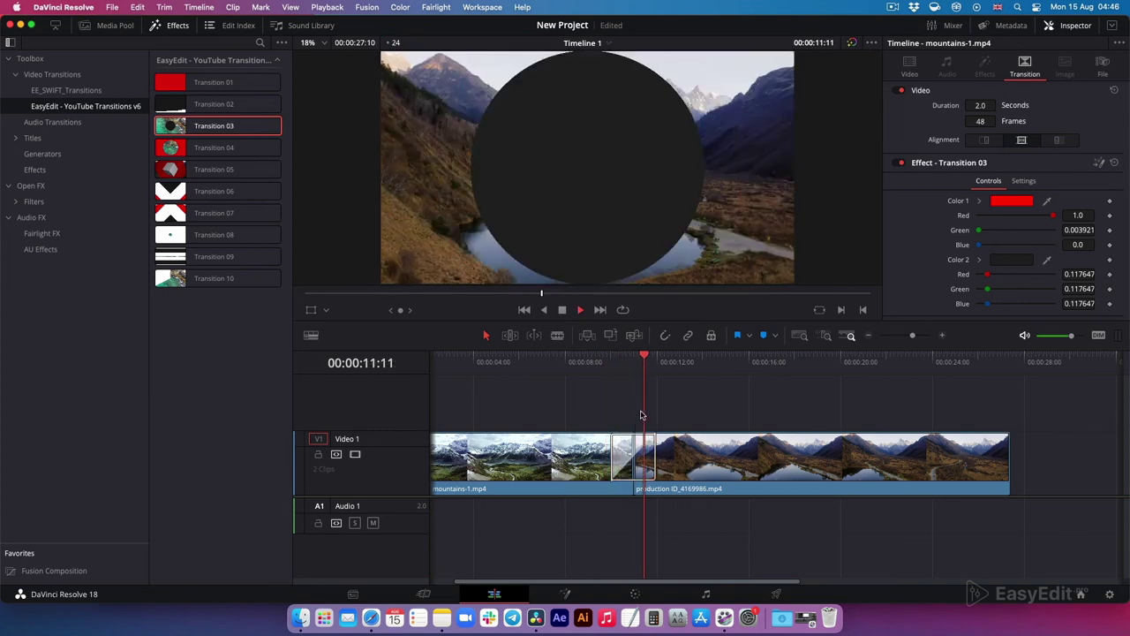
mouse_move(621, 360)
left_mouse_down()
mouse_move(647, 366)
mouse_move(595, 366)
mouse_move(633, 364)
left_mouse_up()
Step: Set the transition's Color 1 to blue and Color 2 to green
left_click(650, 442)
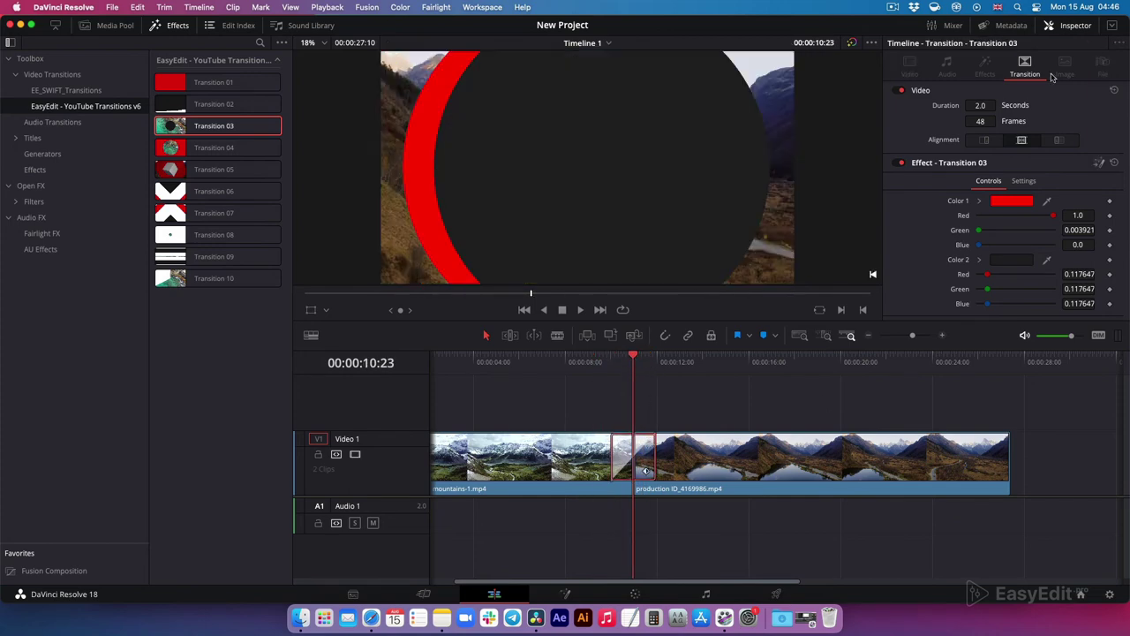
left_click(1114, 28)
left_click(1011, 202)
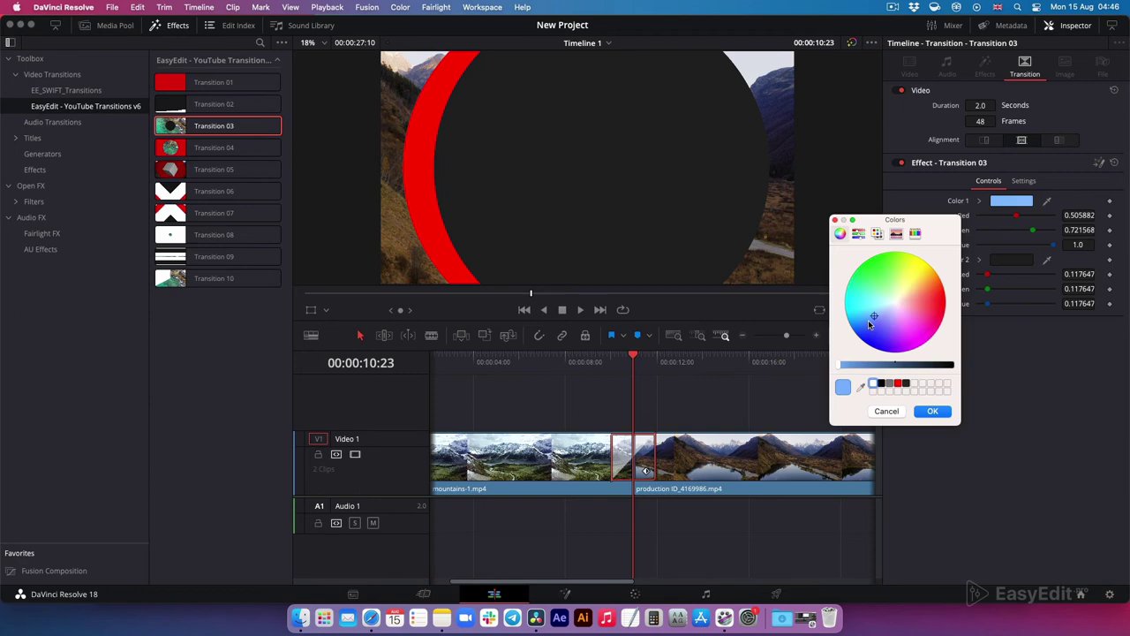
left_click(856, 330)
left_click(933, 411)
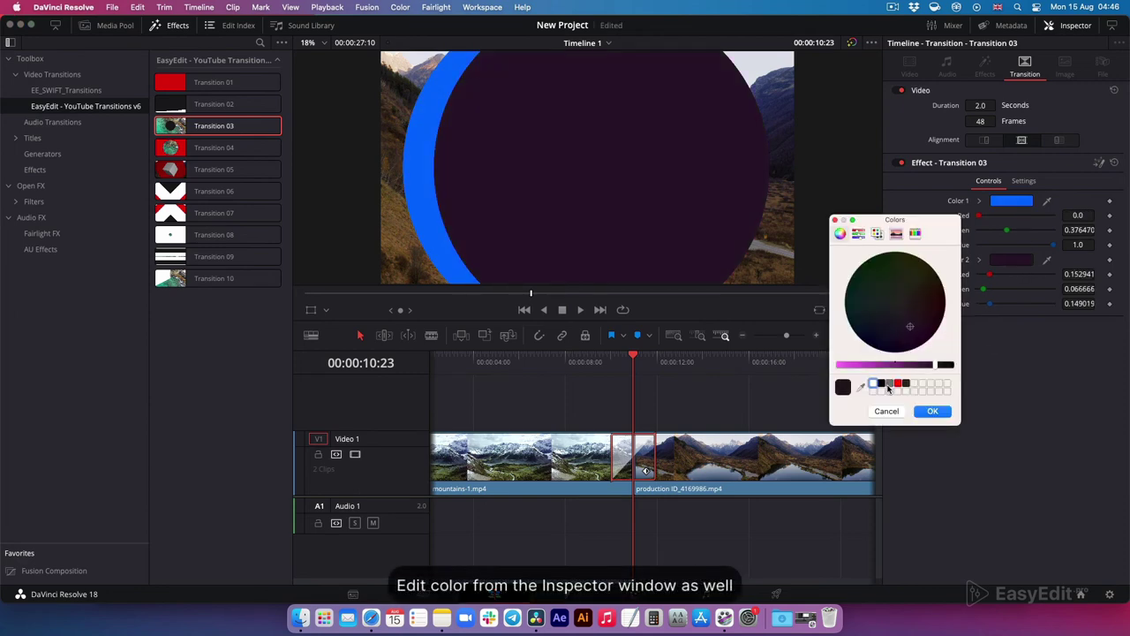
left_click(901, 257)
left_click_drag(839, 364, 930, 364)
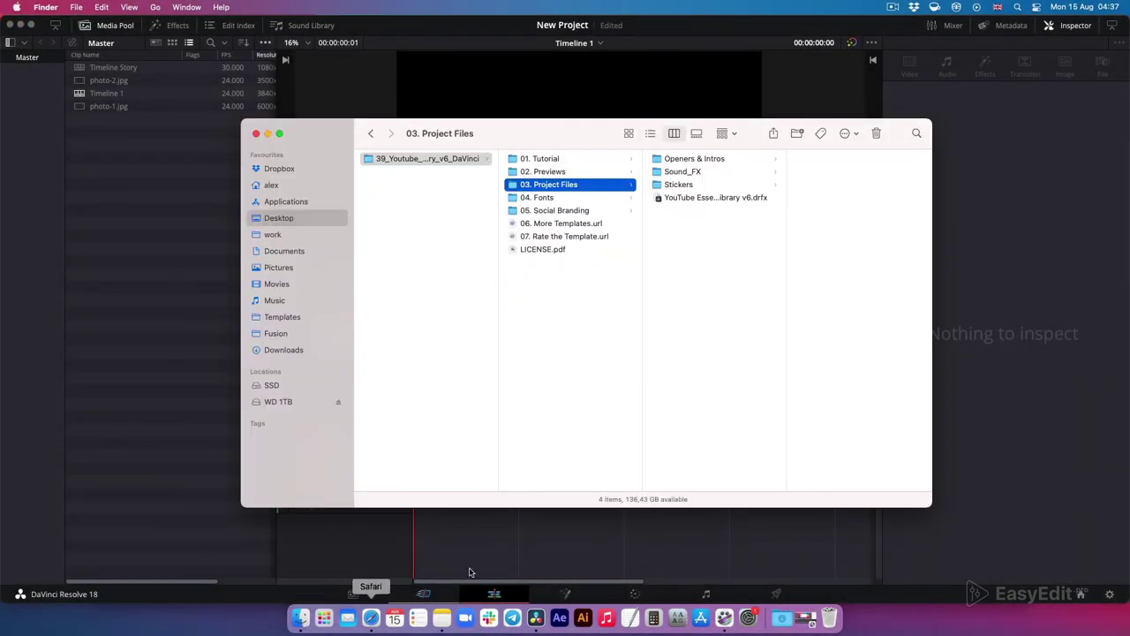
Step: In Finder, browse into Stickers and the EE_39_Effect_01 folder
left_click(679, 183)
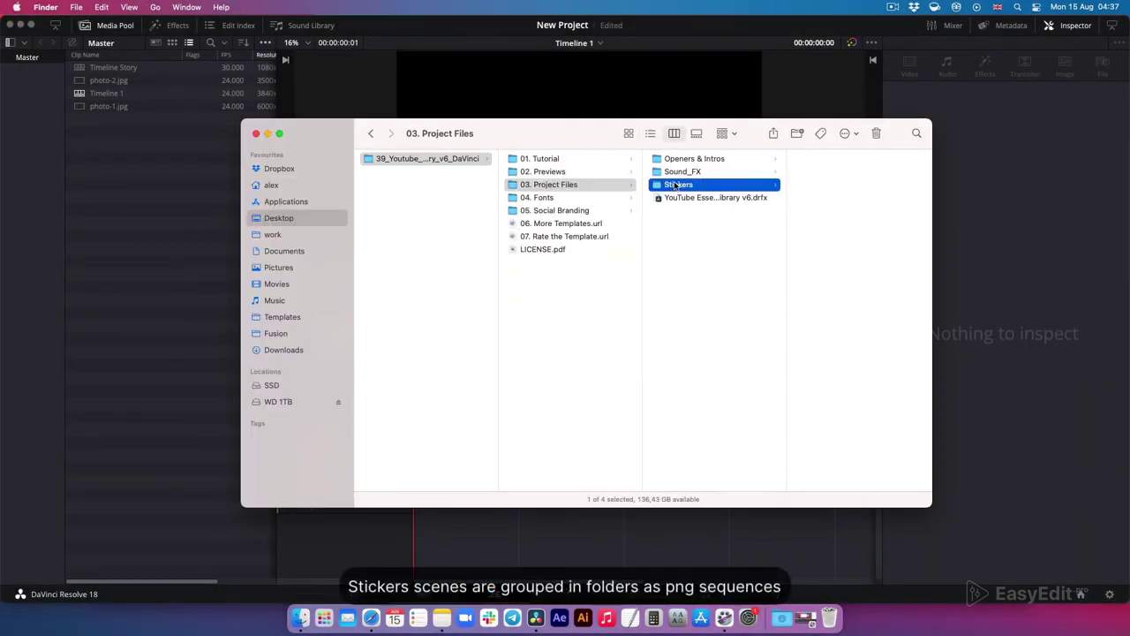
left_click(843, 161)
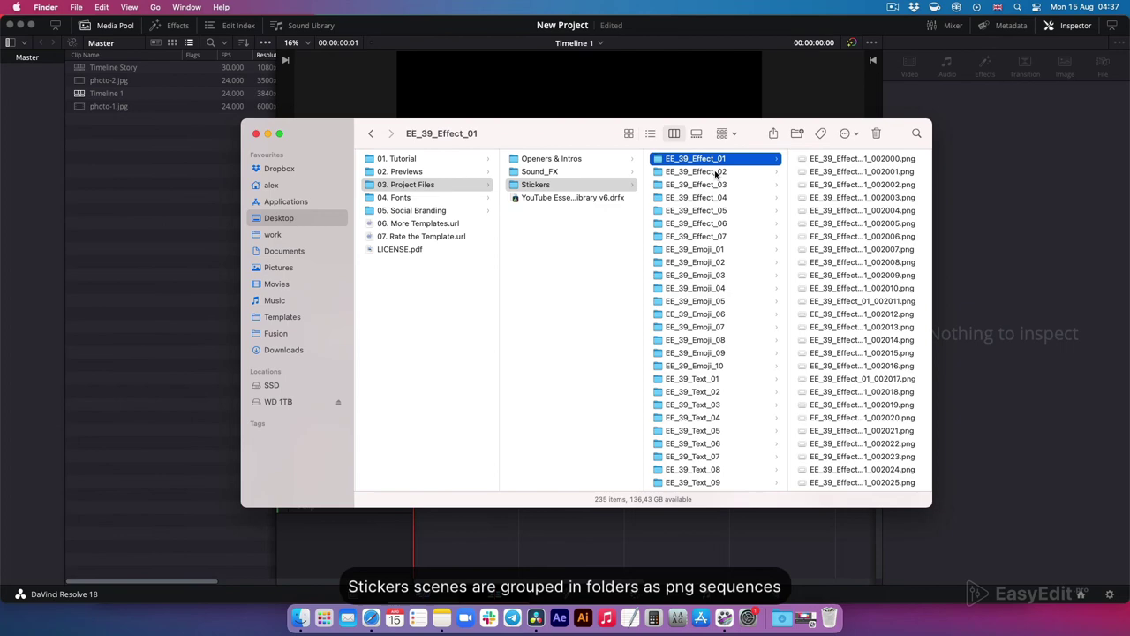
key("Down")
key("Down")
key("Down")
key("Down")
key("Down")
key("Down")
key("Up")
key("Up")
key("Up")
key("Up")
key("Up")
key("Up")
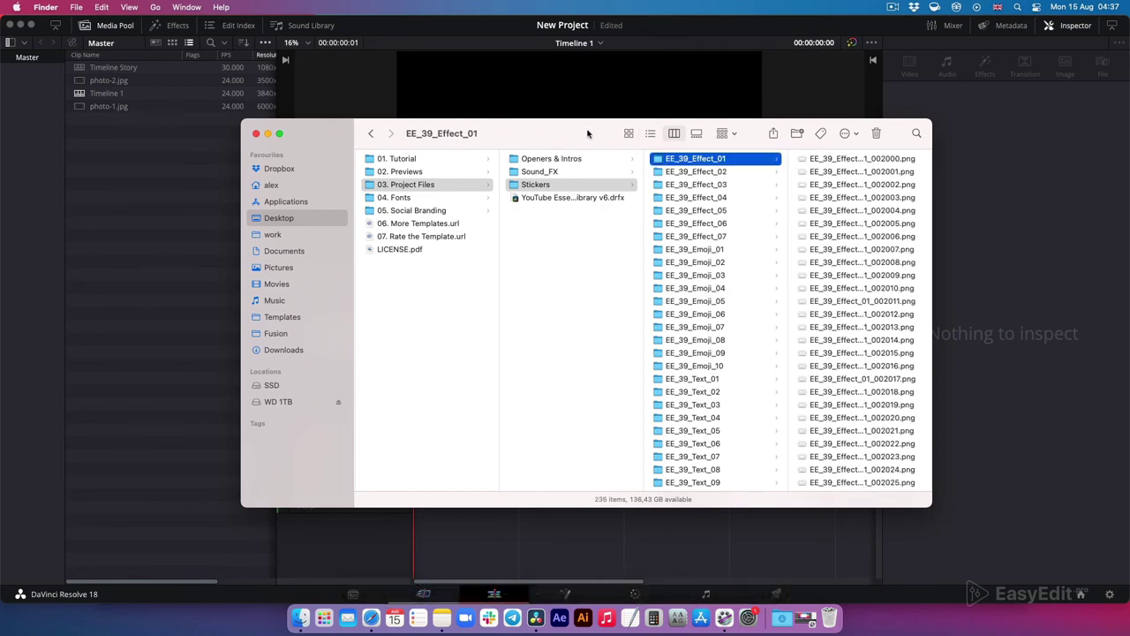
left_click_drag(587, 134, 836, 77)
scroll(975, 262, "down", 3)
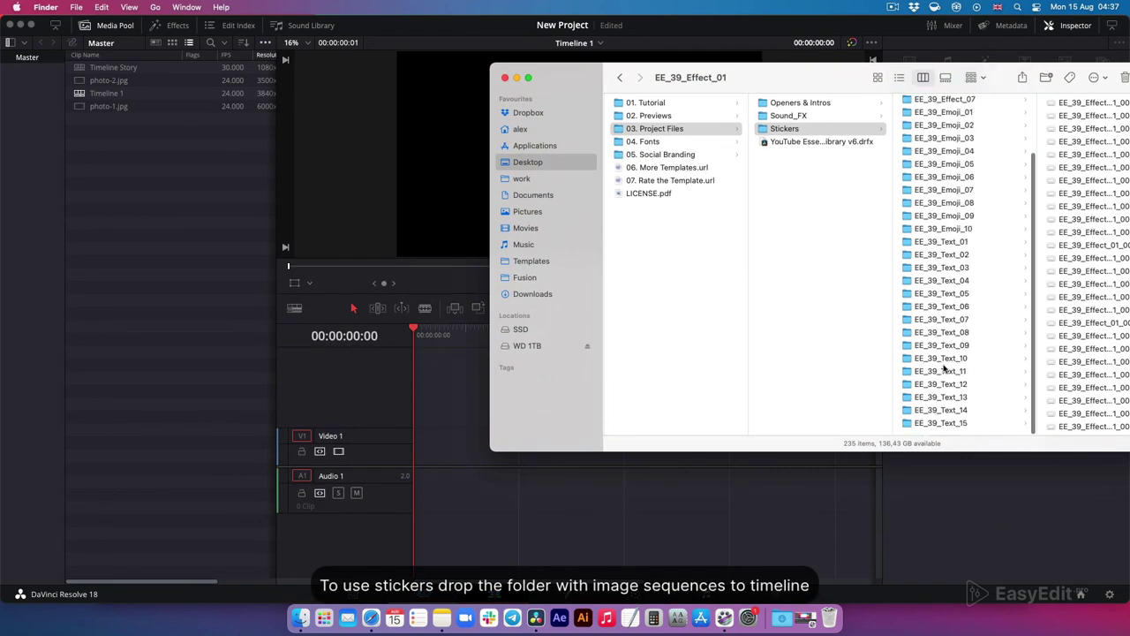
scroll(943, 126, "up", 3)
Step: Drag the EE_39_Effect_01 sequence onto Video 1 and select its Media Pool clip
left_click_drag(948, 106, 431, 440)
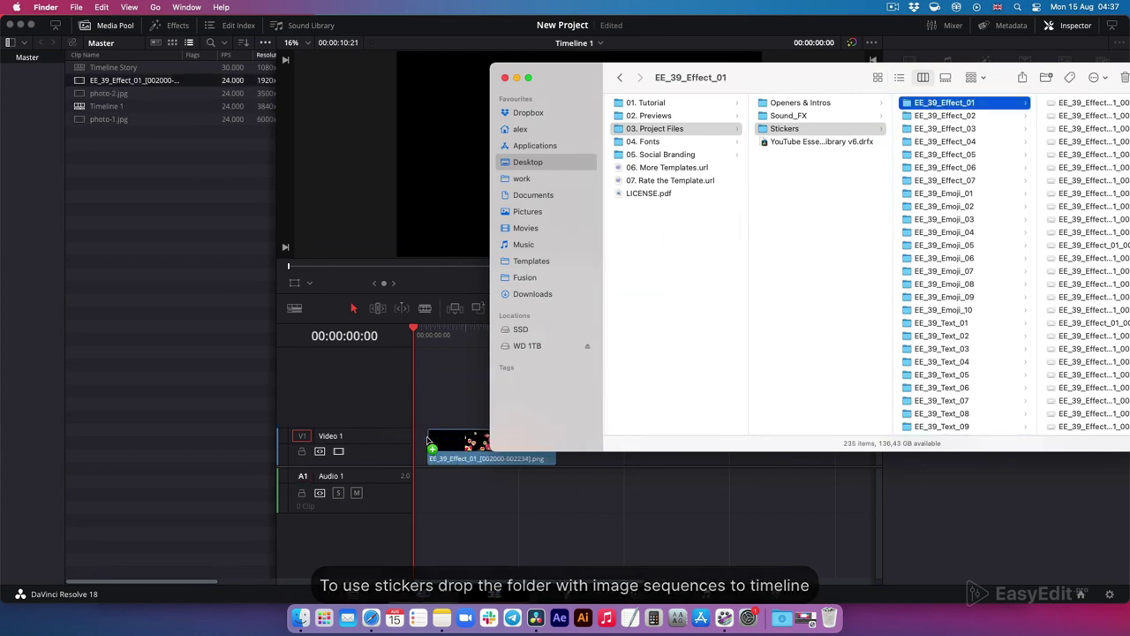
left_click(437, 377)
left_click(166, 85)
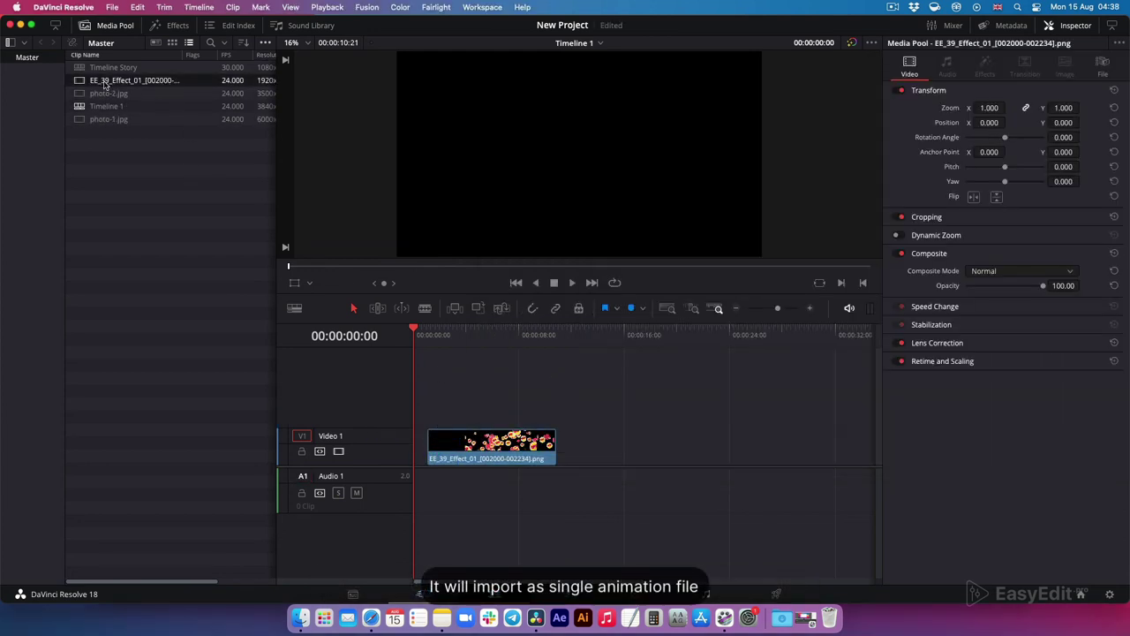
left_click_drag(181, 55, 229, 55)
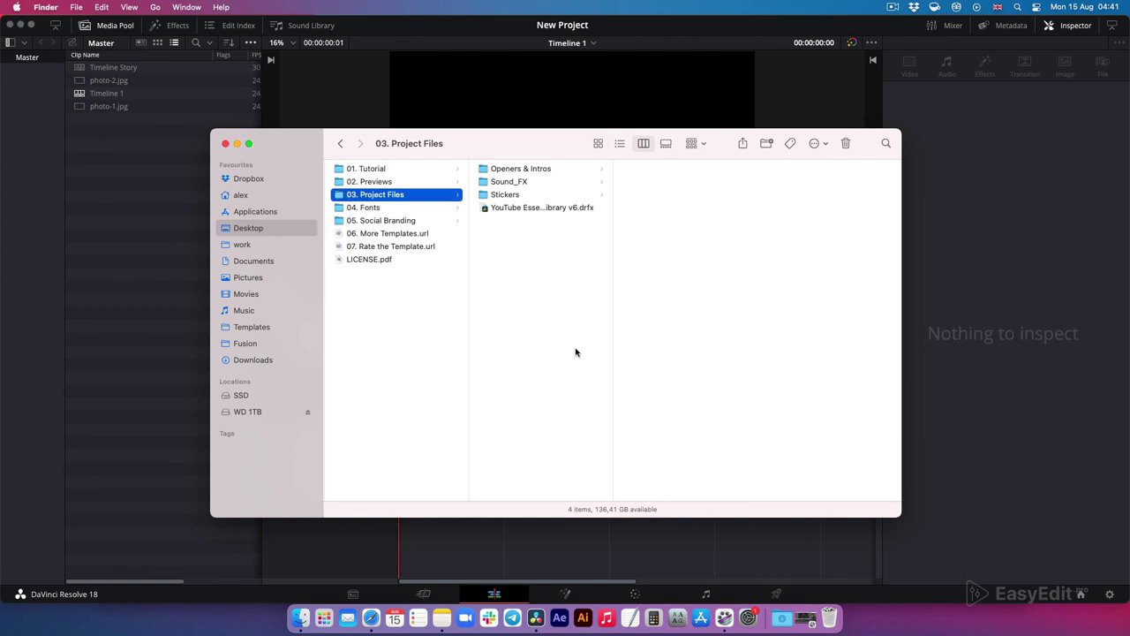
Step: Drag EE_39_Sound_Fx_01.wav and EE_39_Sound_Fx_08.wav from Finder's Sound_FX folder onto Audio 1
left_click(518, 183)
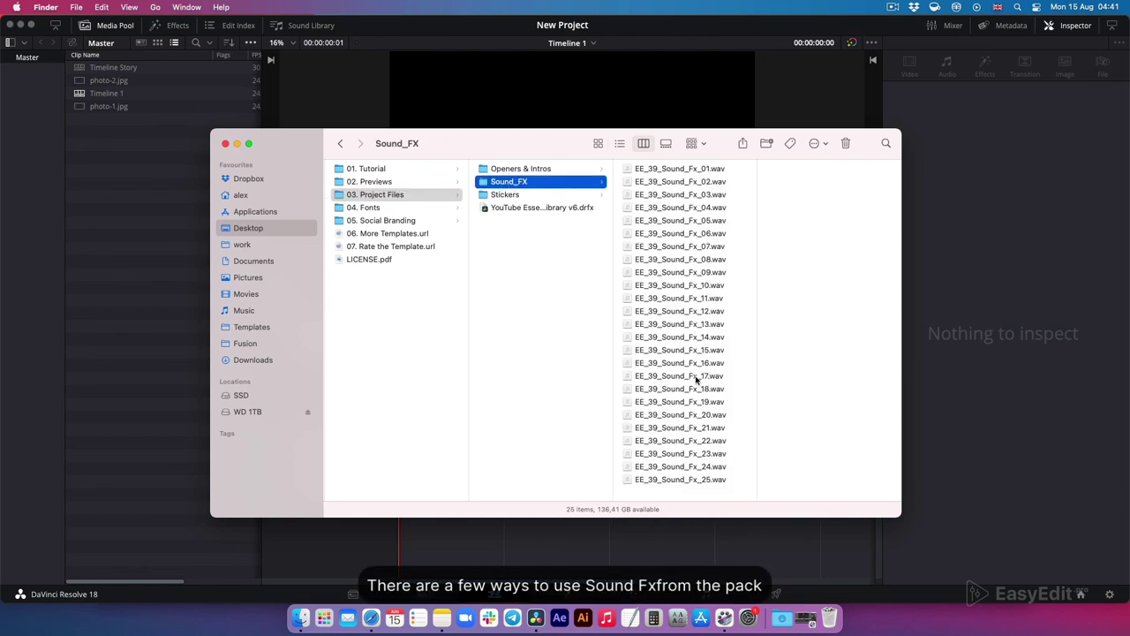
left_click_drag(551, 143, 743, 30)
left_click_drag(894, 56, 433, 486)
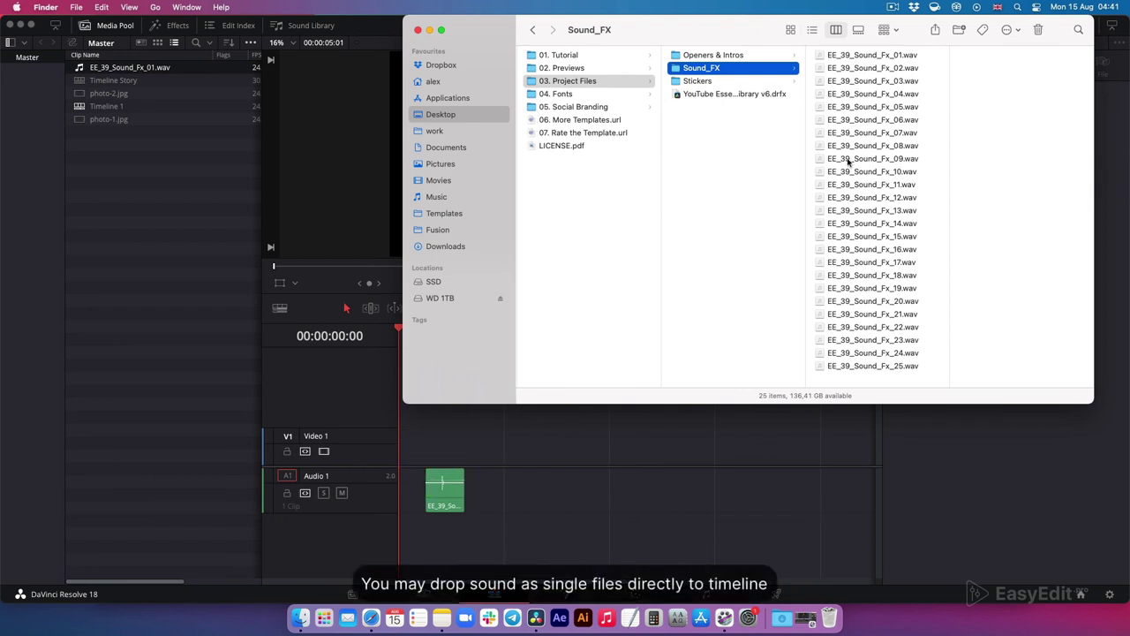
left_click_drag(852, 145, 525, 477)
Step: Delete both sound effect clips from Audio 1, keeping them in the Media Pool
left_click(636, 551)
left_click_drag(629, 505, 432, 433)
key("Delete")
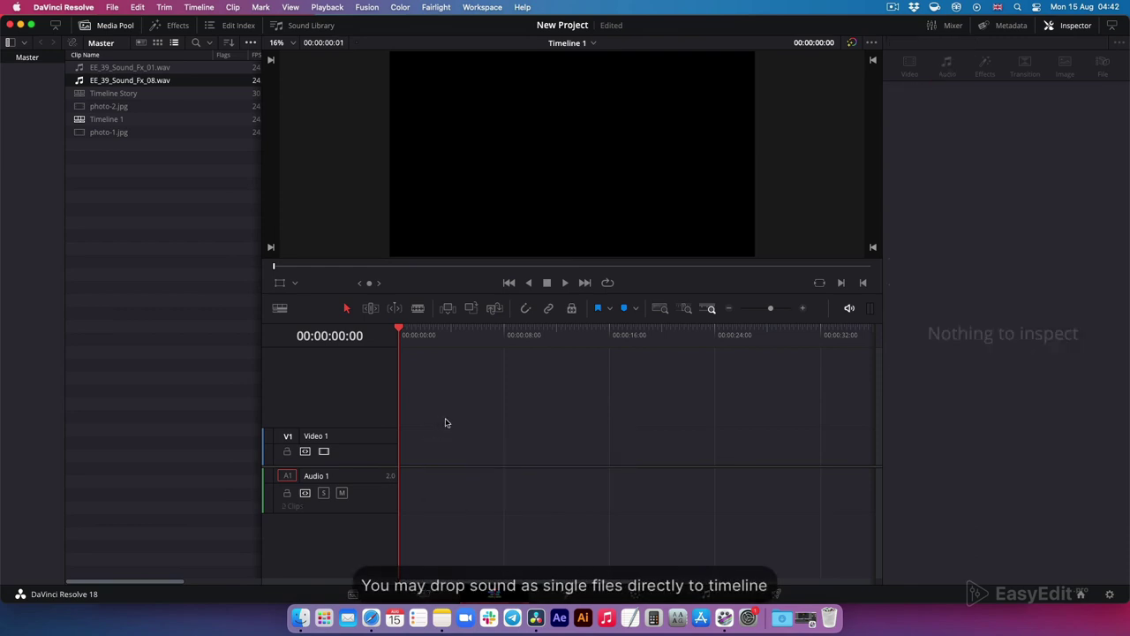
Step: Add the Sound_FX folder as a Sound Library, rescan it, and search for 'EE_39'
left_click(311, 26)
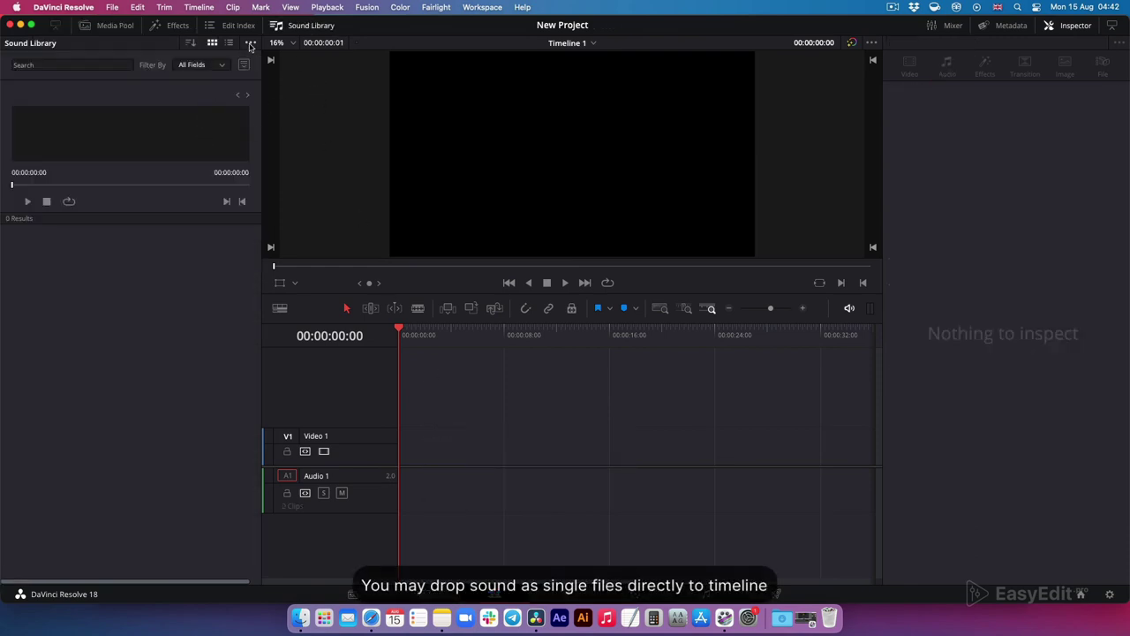
left_click(283, 57)
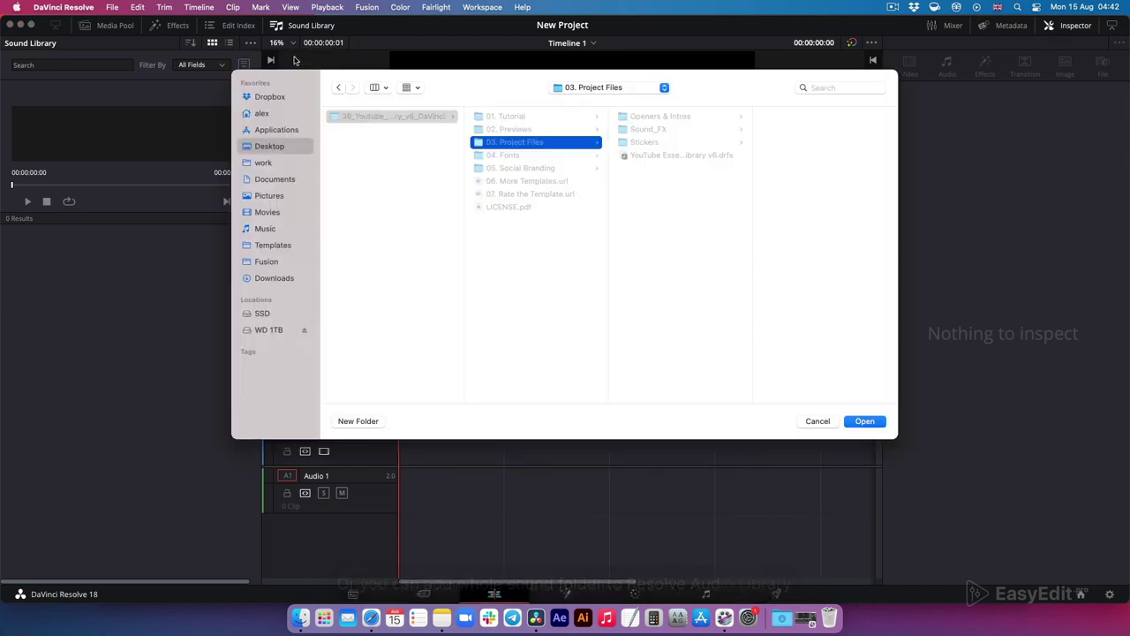
left_click(659, 131)
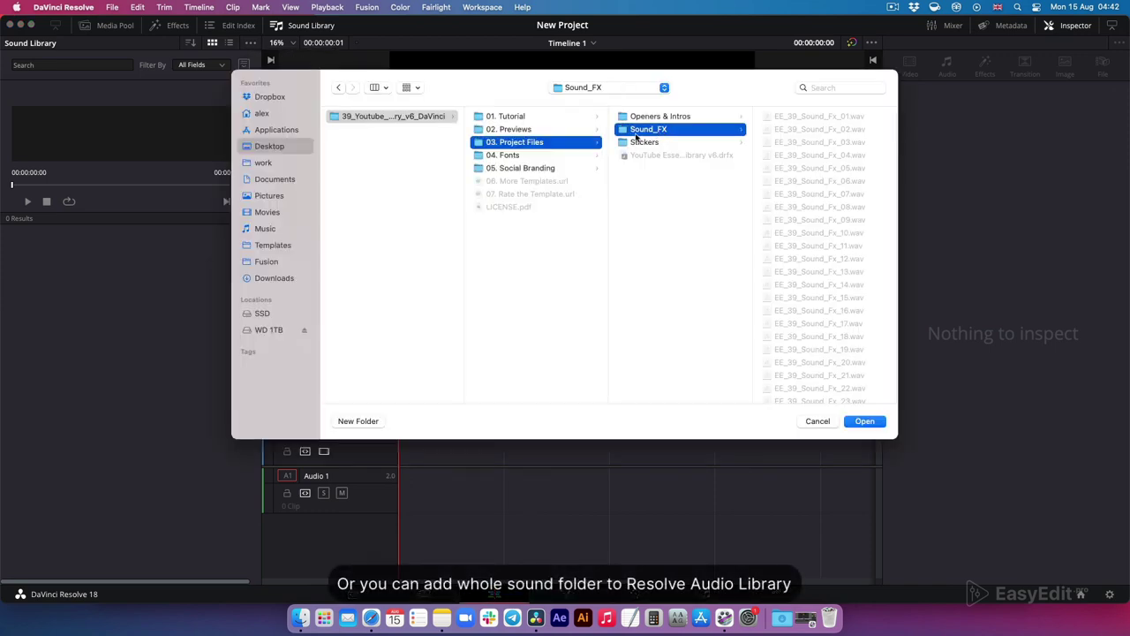
left_click(864, 421)
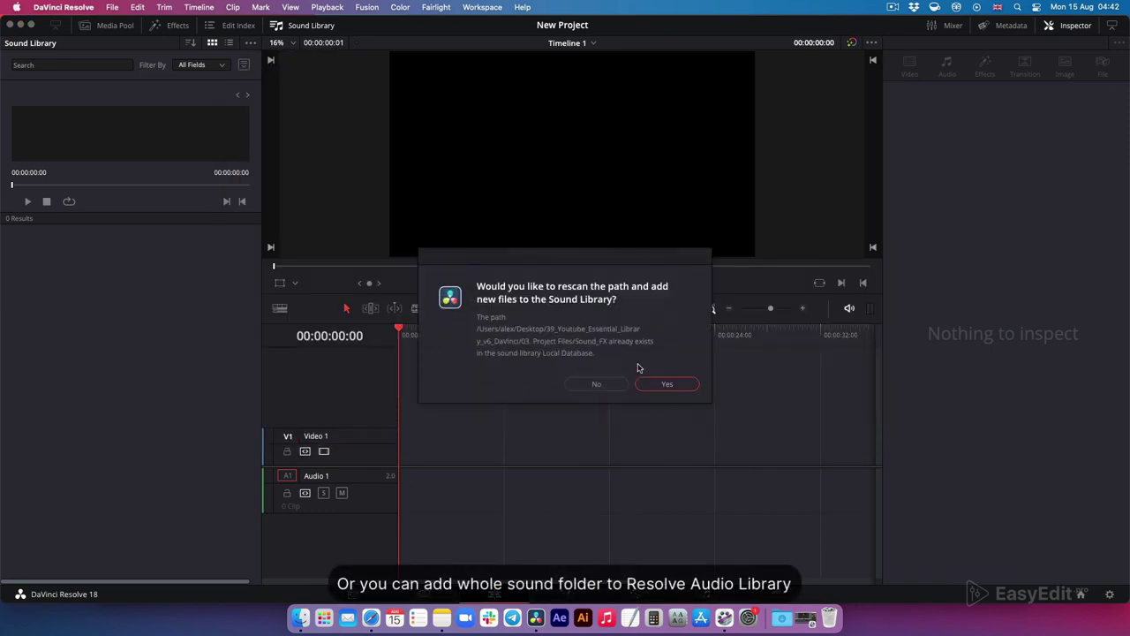
left_click(668, 385)
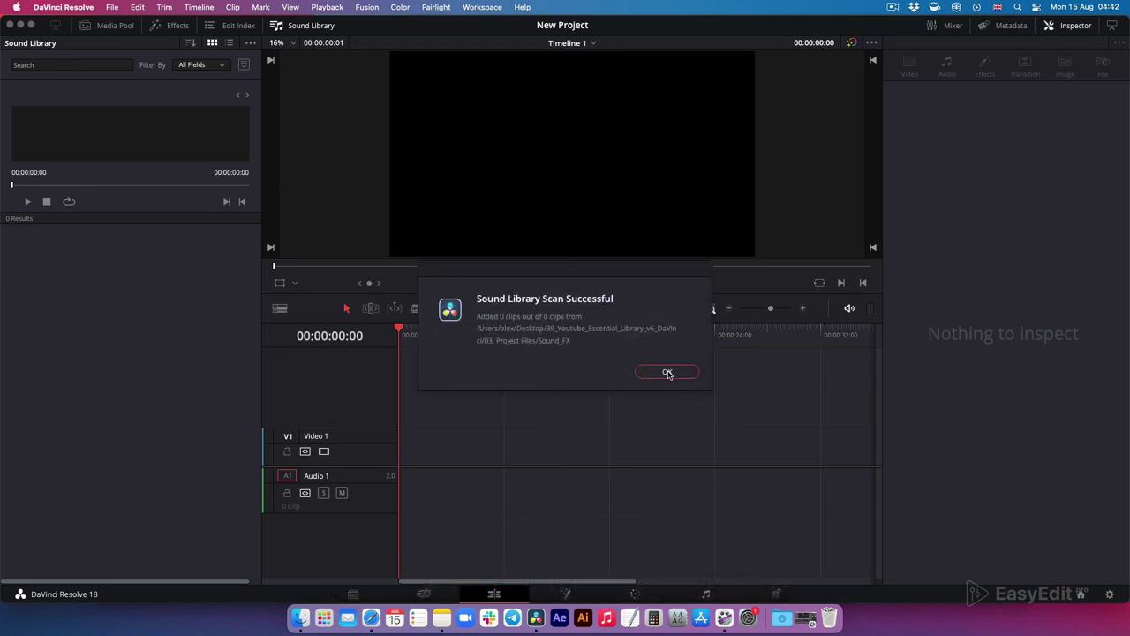
left_click(668, 372)
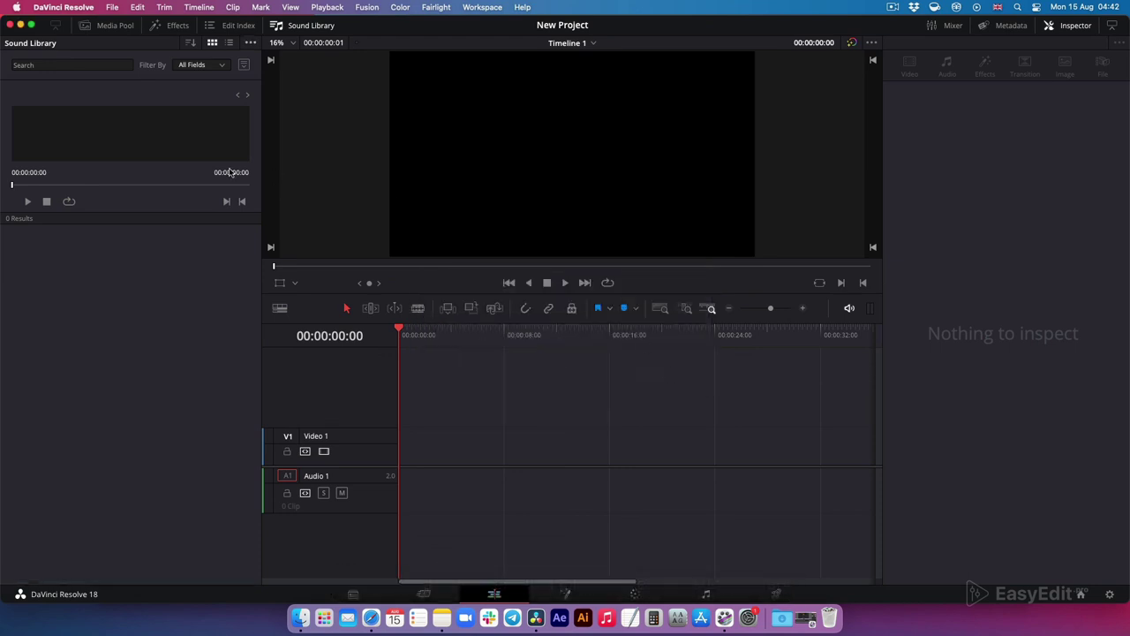
left_click(54, 64)
type("EE_")
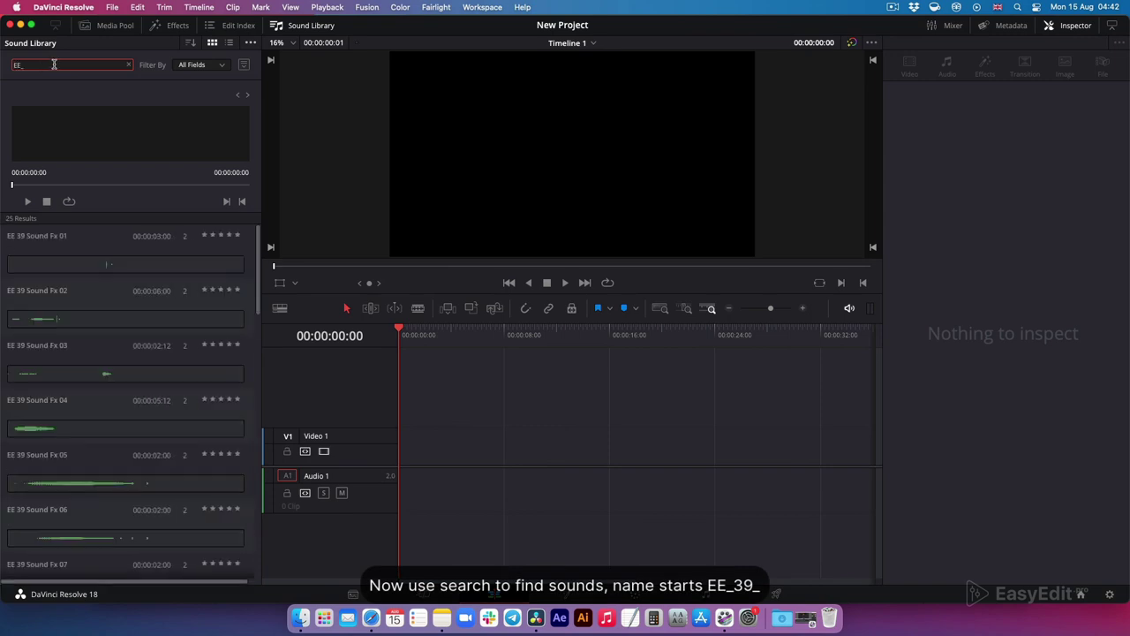
type("39")
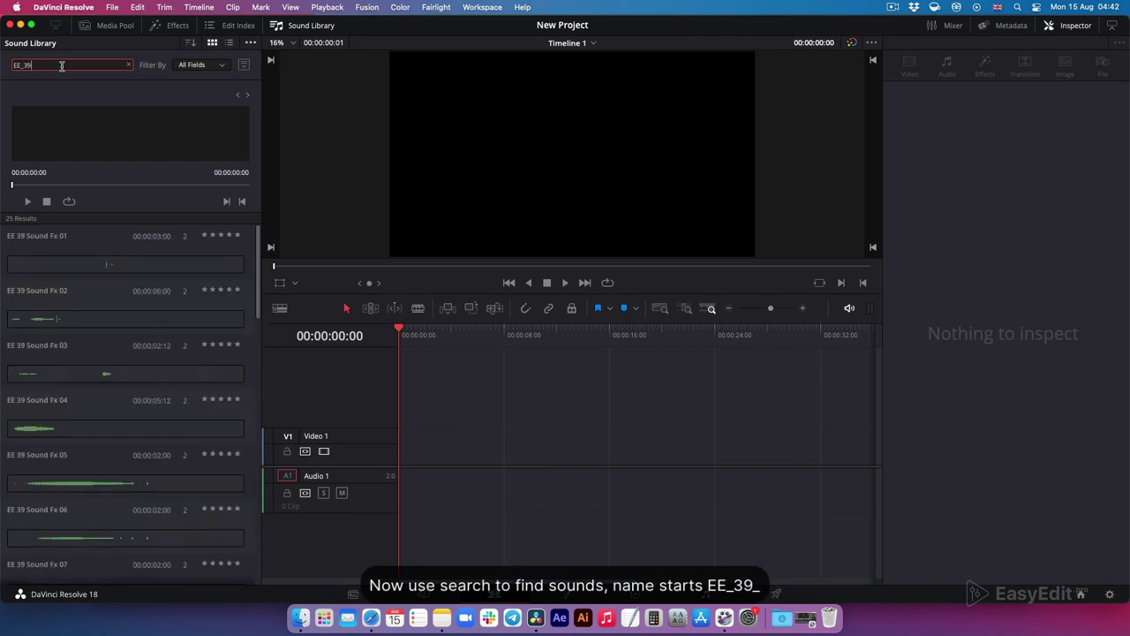